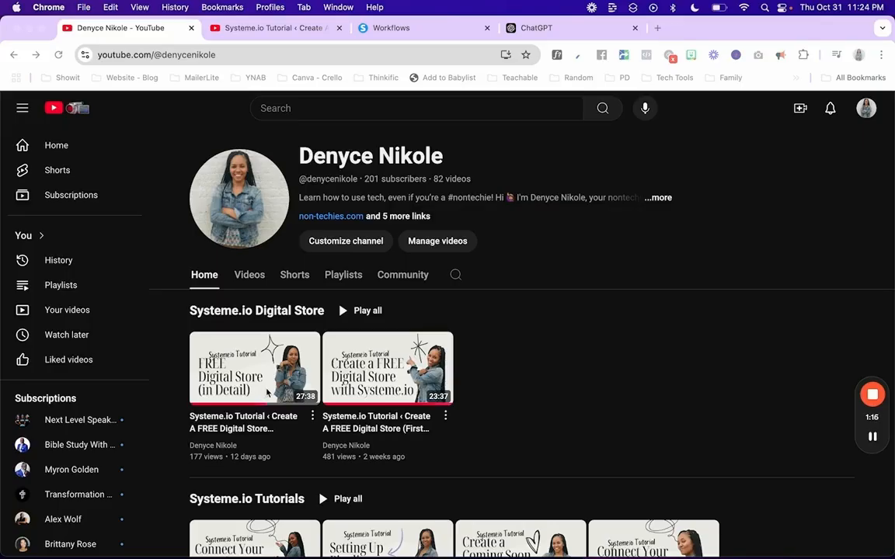
Step: Scroll the Systeme.io digital store tutorial down to its comments, then return to the Workflows list
left_click(248, 28)
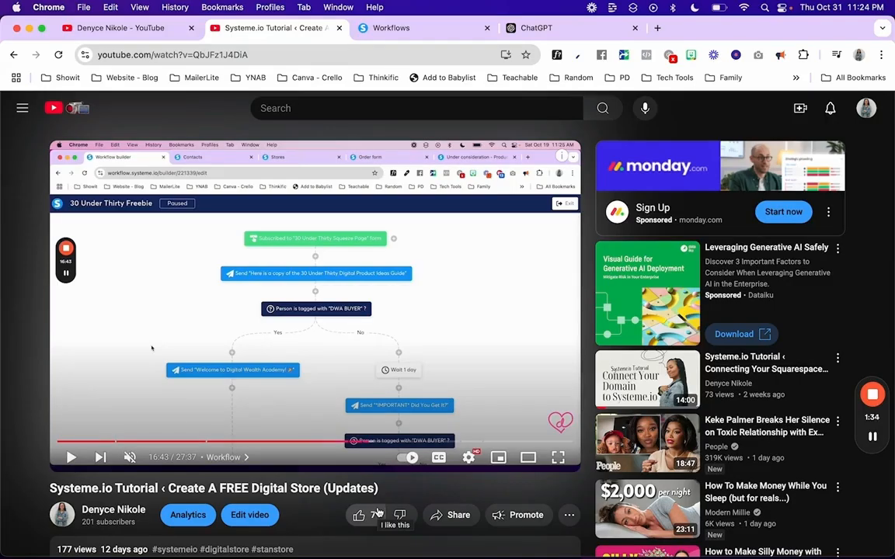
scroll(300, 489, "down", 5)
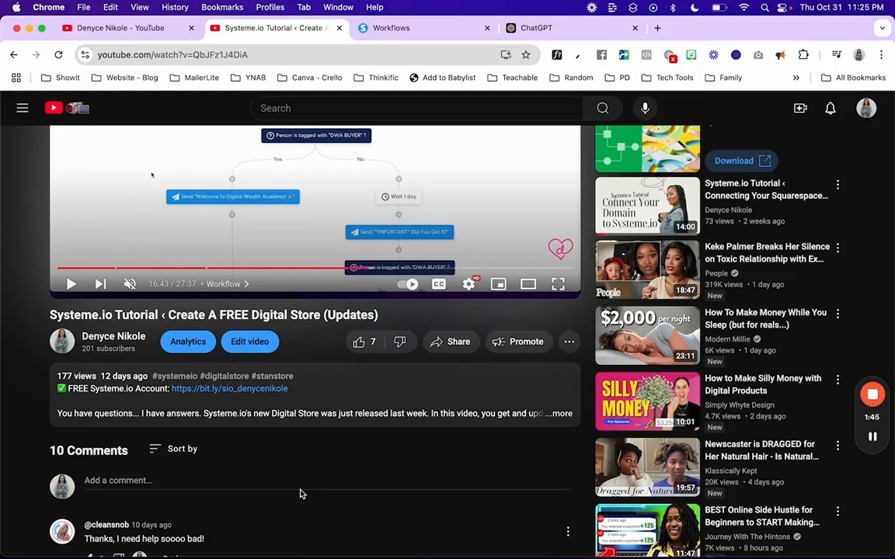
scroll(301, 494, "down", 8)
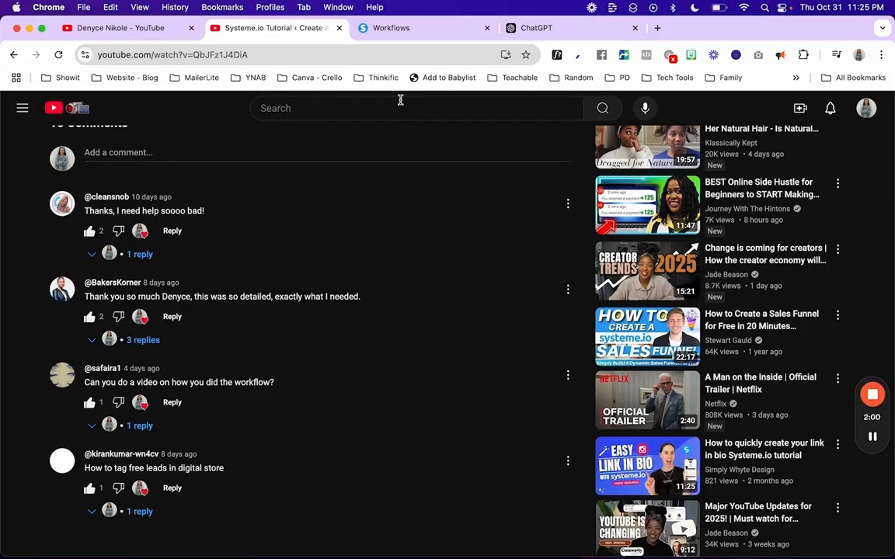
left_click(376, 34)
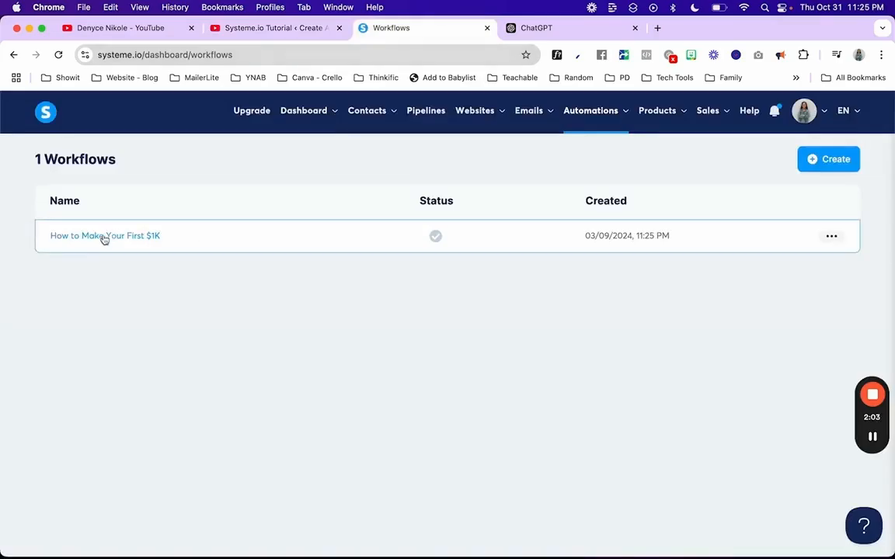
Step: Open 'How to Make Your First $1K' for editing, review its branches, then exit back to YouTube
left_click(831, 237)
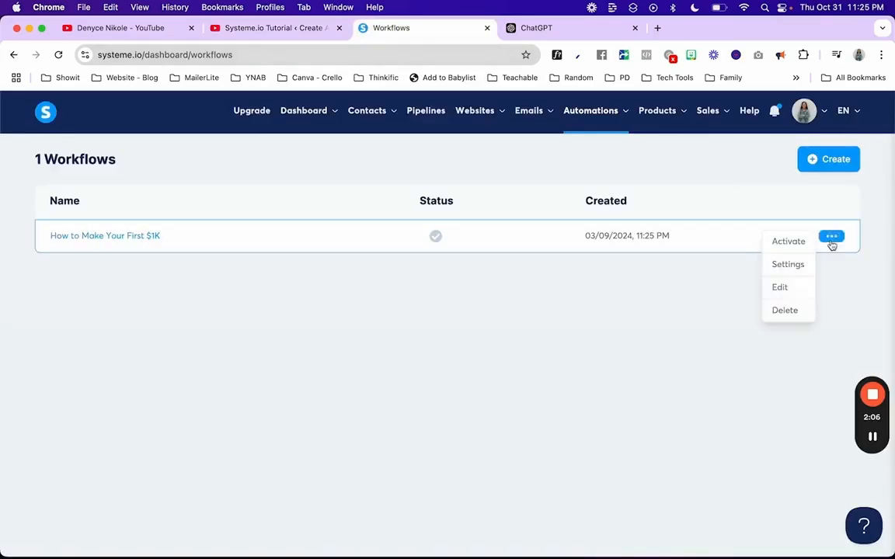
left_click(779, 288)
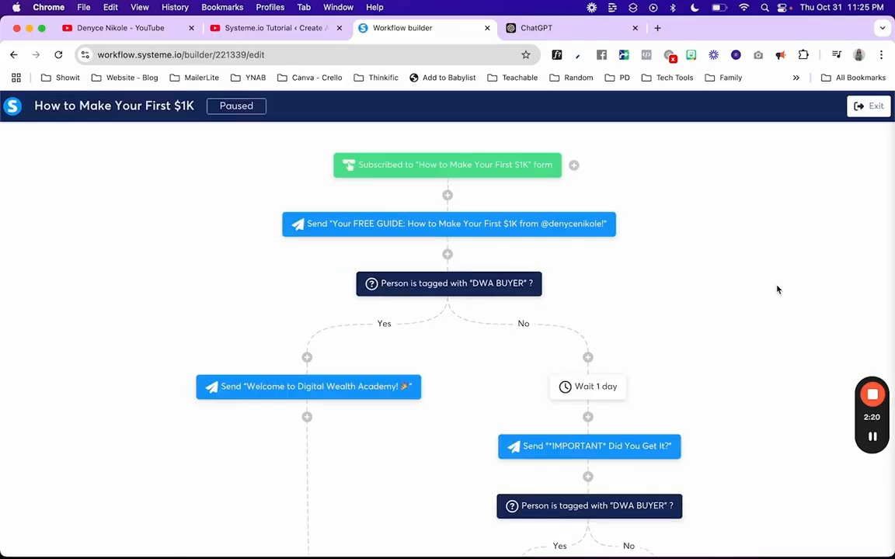
scroll(761, 337, "down", 3)
scroll(761, 337, "down", 3)
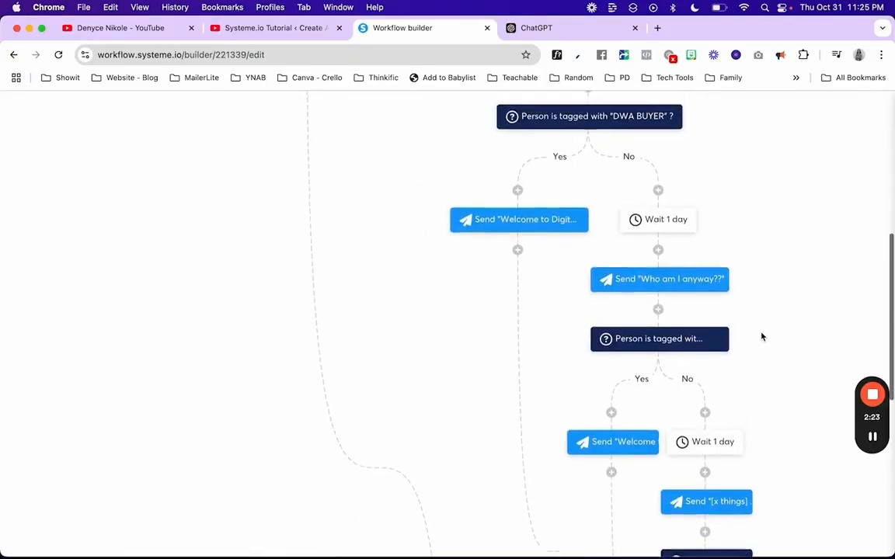
scroll(762, 336, "up", 5)
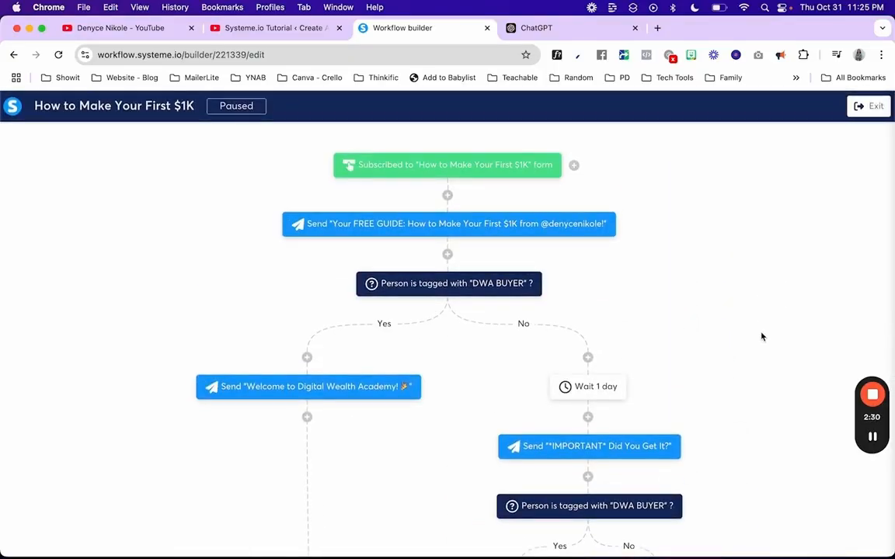
left_click(856, 113)
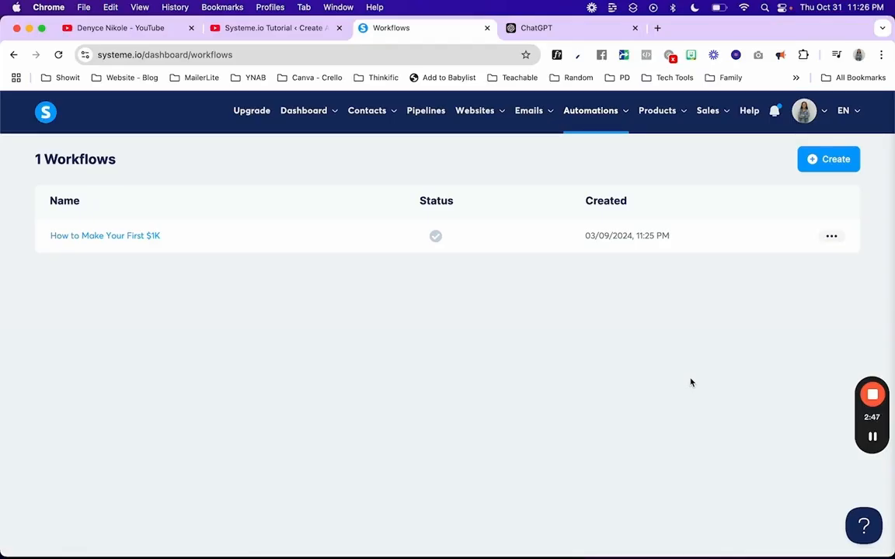
left_click(132, 28)
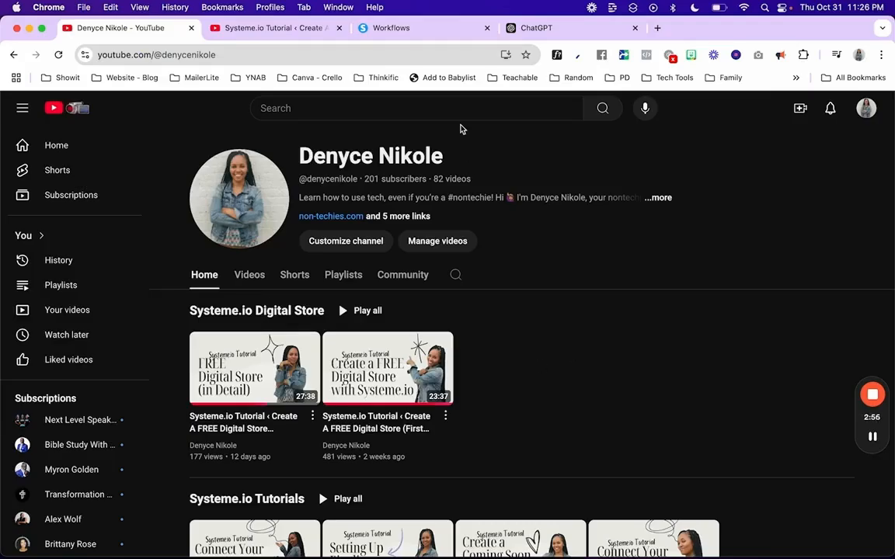
Step: Go from the YouTube channel page back to the Systeme.io Workflows list
left_click(420, 31)
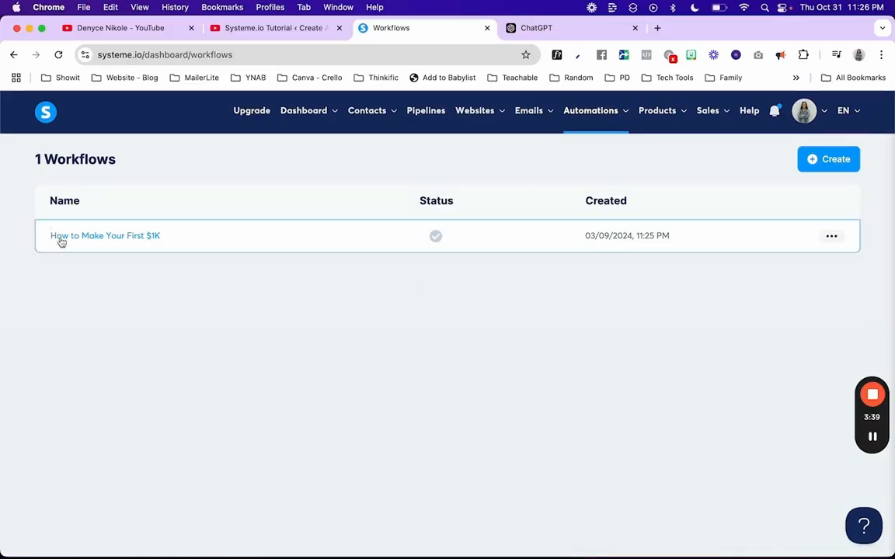
Step: Open the 'How to Make Your First $1K' workflow builder, then switch to a new ChatGPT chat
left_click(105, 238)
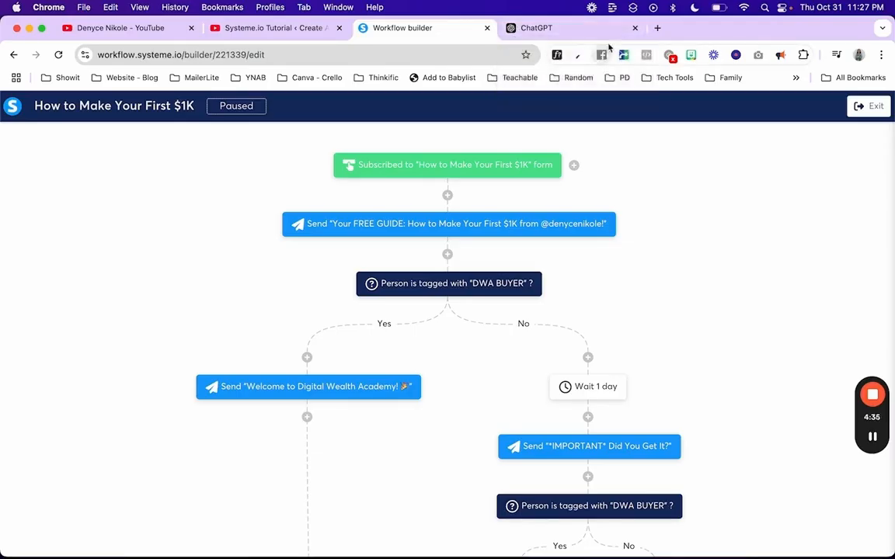
left_click(532, 28)
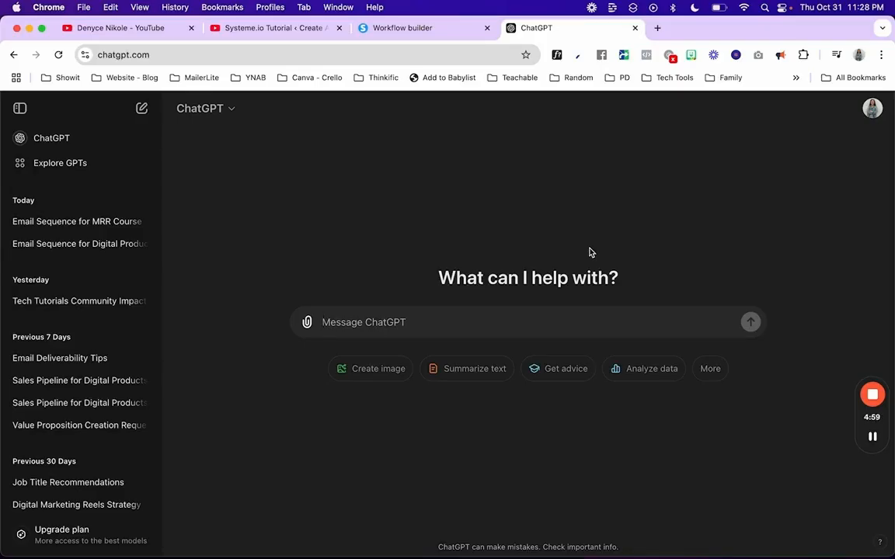
Step: Load growthtools.com in a new tab and open DripScripts from its Tools menu
left_click(657, 28)
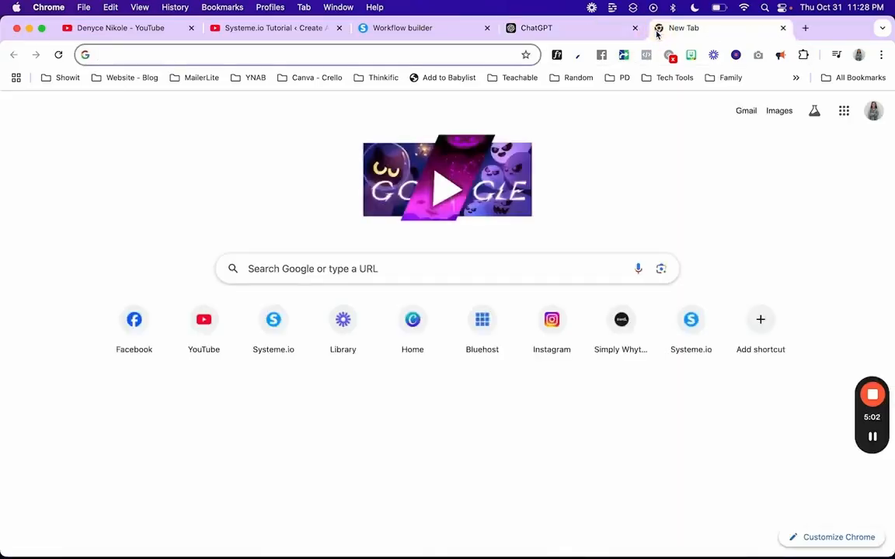
type("gr")
key("Return")
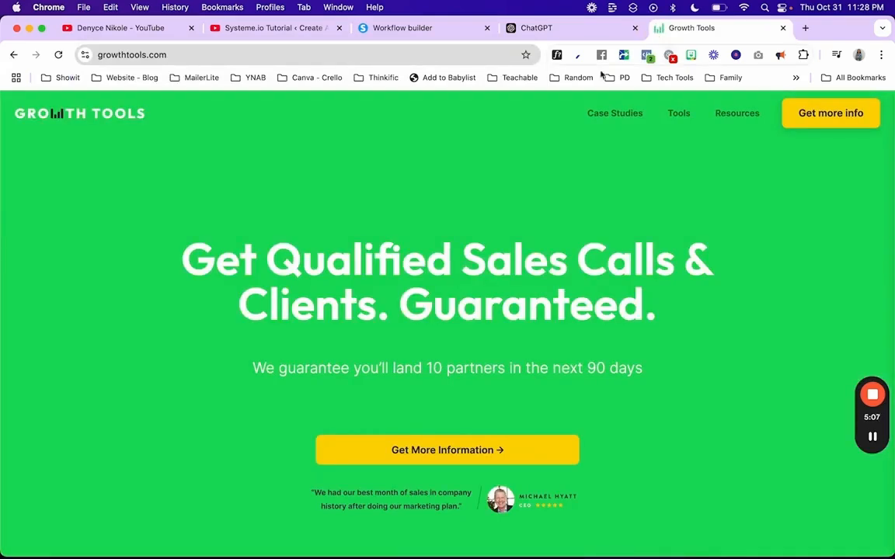
mouse_move(686, 117)
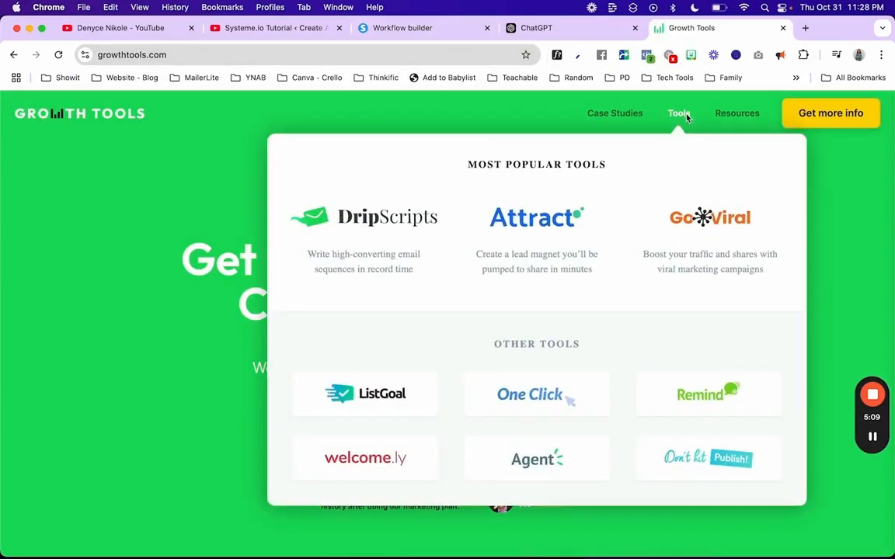
left_click(387, 216)
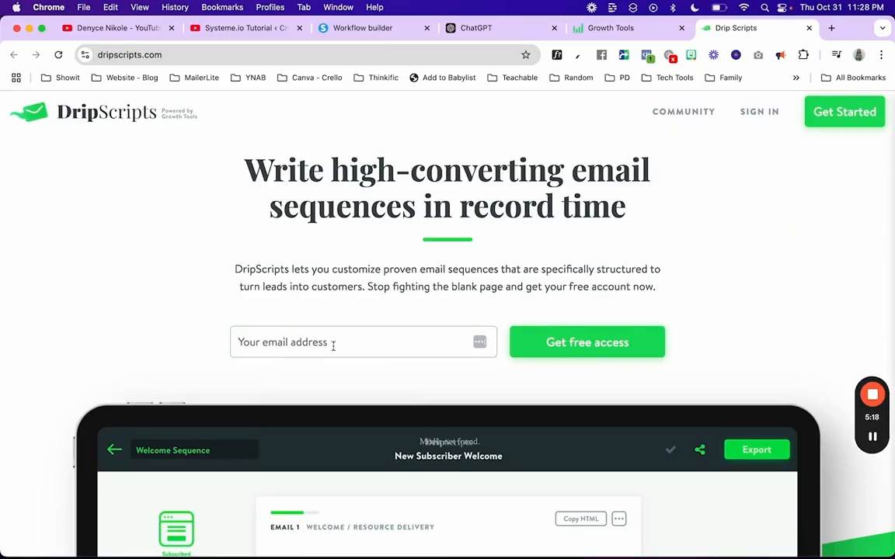
scroll(334, 347, "down", 5)
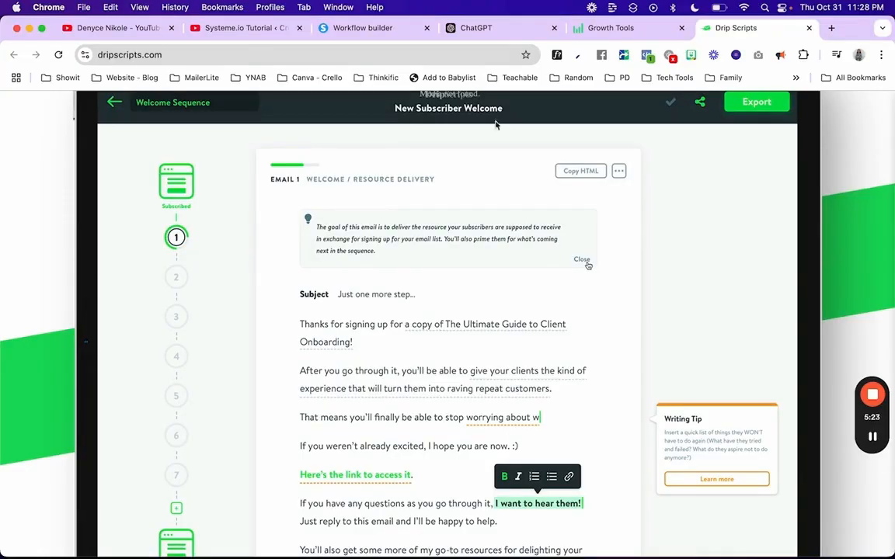
scroll(365, 244, "down", 6)
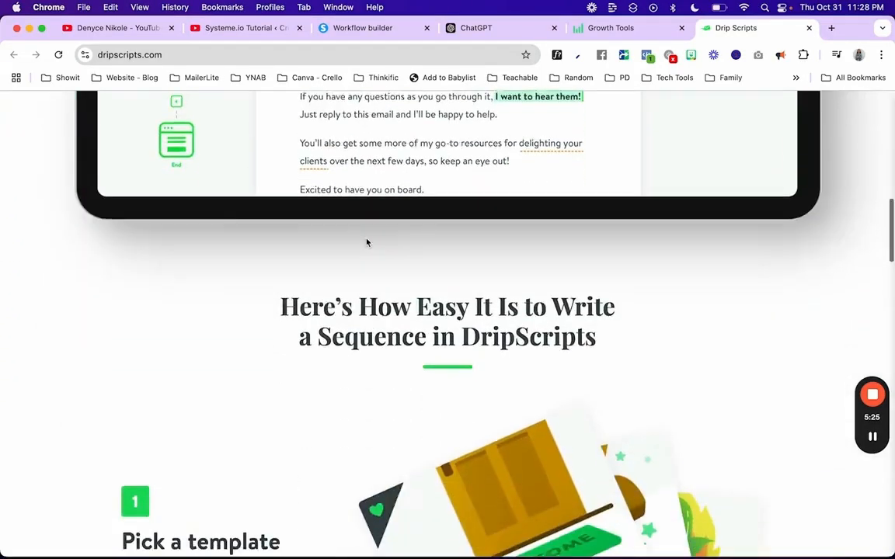
scroll(367, 243, "up", 12)
Step: Sign in to DripScripts, dismiss the password warning, and review the Sequences list
left_click(759, 112)
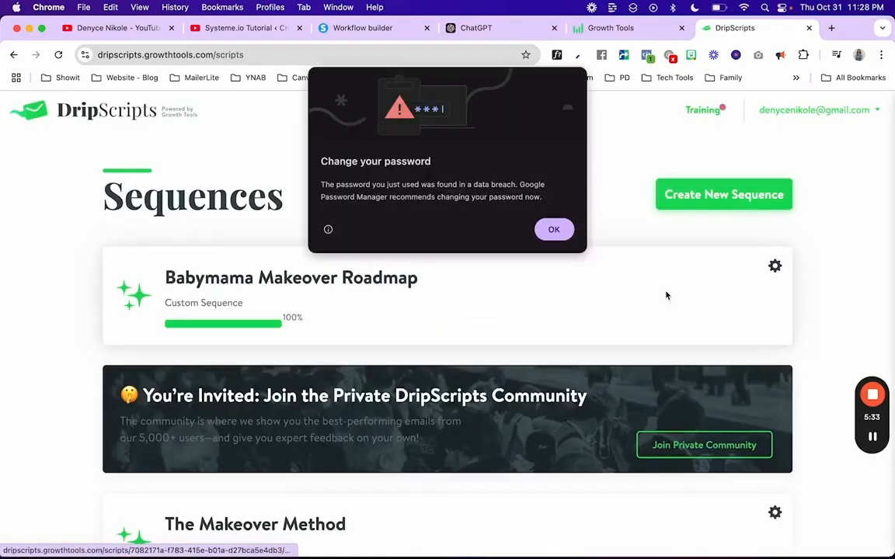
left_click(553, 229)
scroll(459, 412, "down", 4)
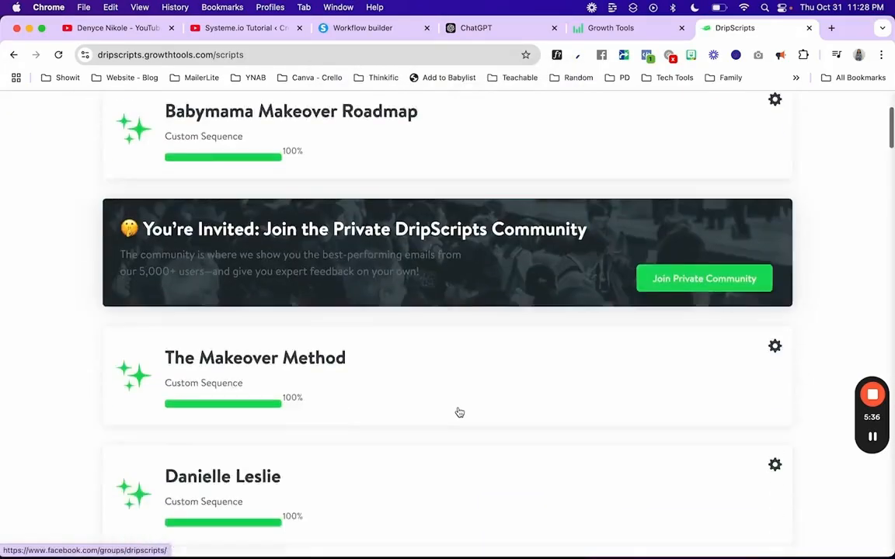
scroll(459, 413, "down", 10)
scroll(458, 414, "up", 15)
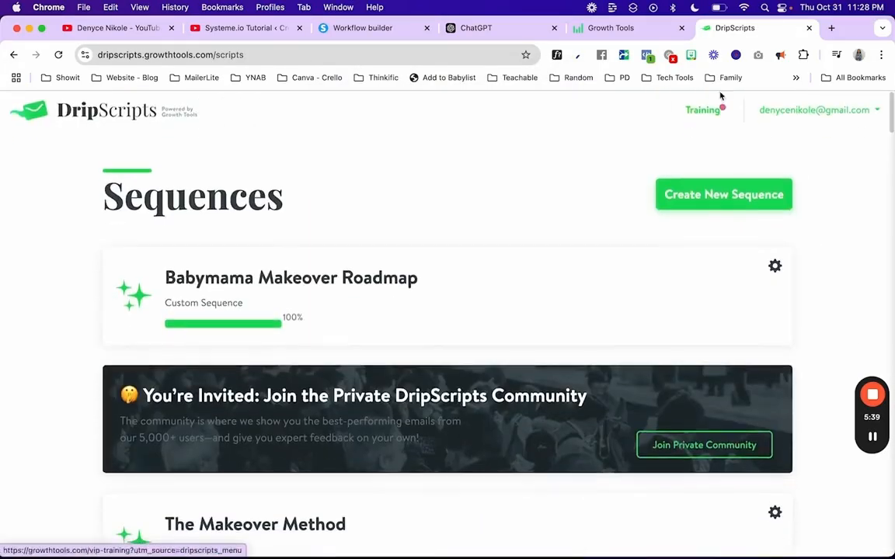
left_click(124, 112)
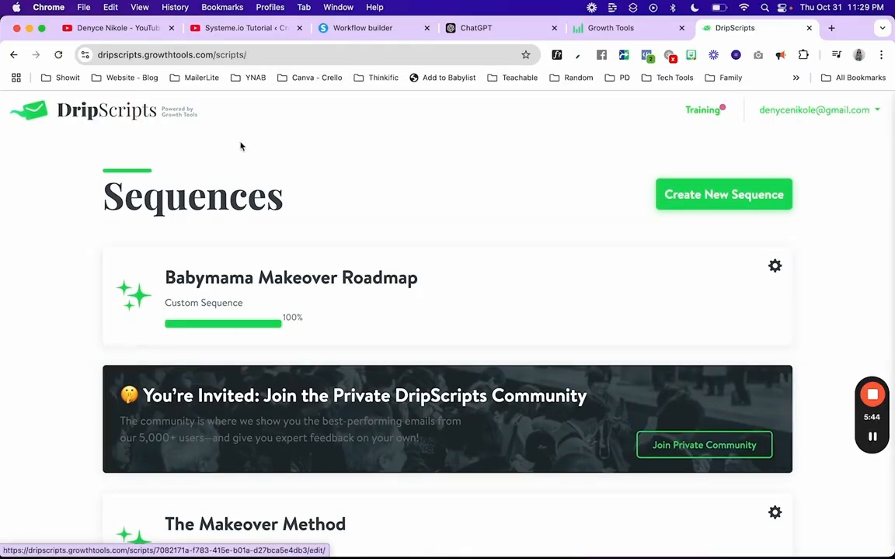
scroll(242, 146, "down", 15)
scroll(241, 146, "down", 15)
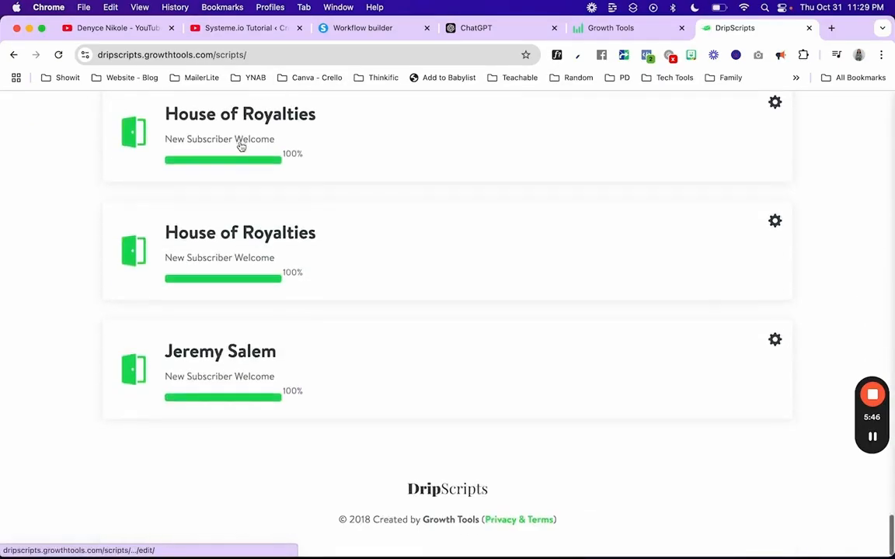
scroll(242, 146, "up", 10)
scroll(242, 146, "up", 10)
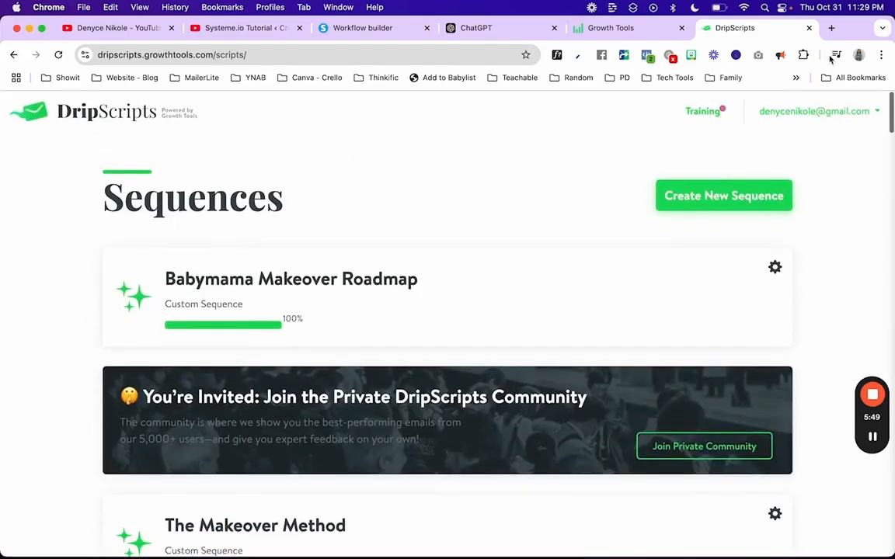
Step: Start a new email sequence and browse the category choices
left_click(694, 194)
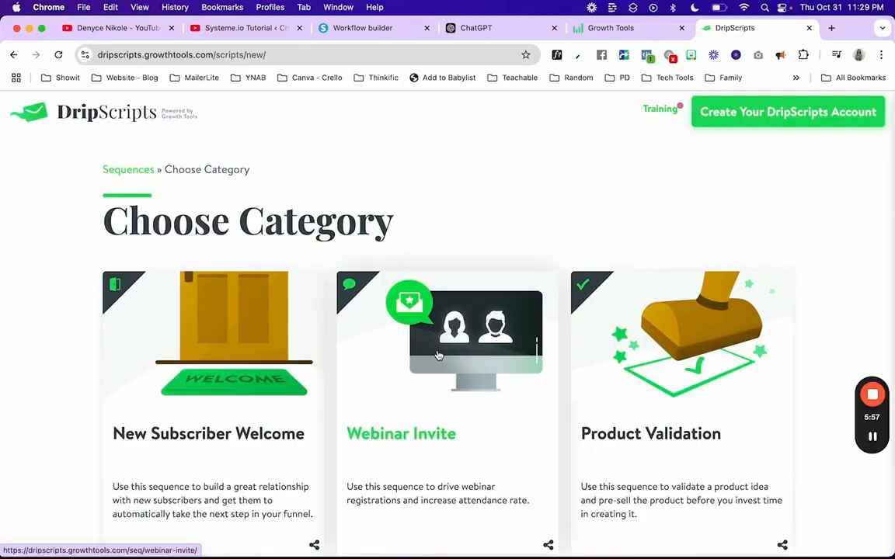
scroll(437, 355, "down", 5)
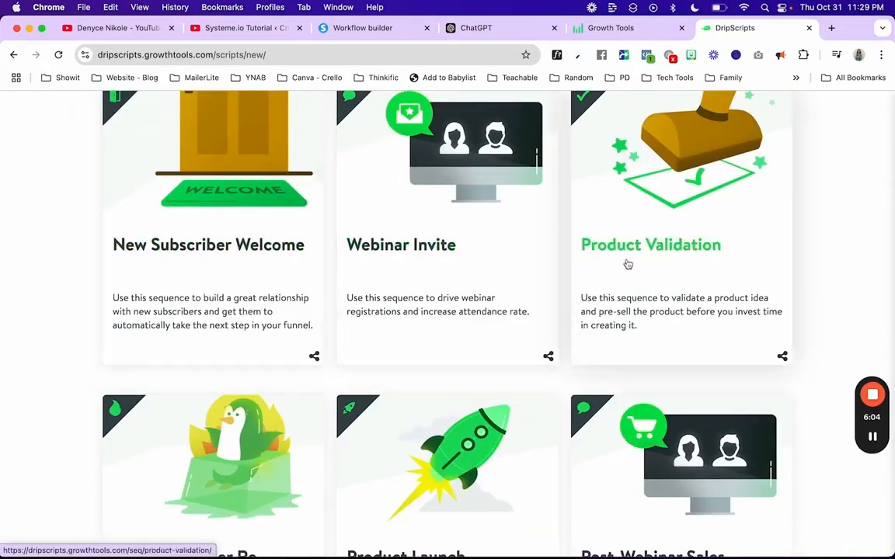
scroll(628, 264, "down", 4)
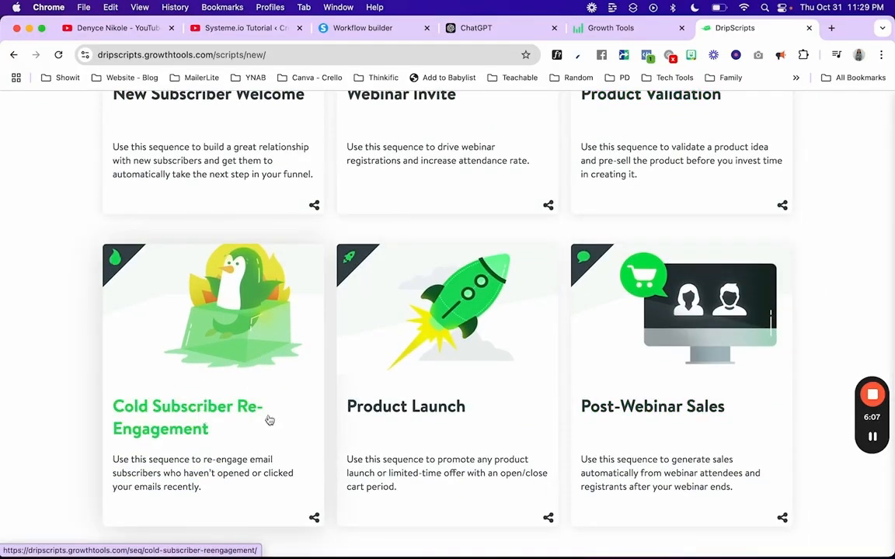
scroll(505, 408, "down", 8)
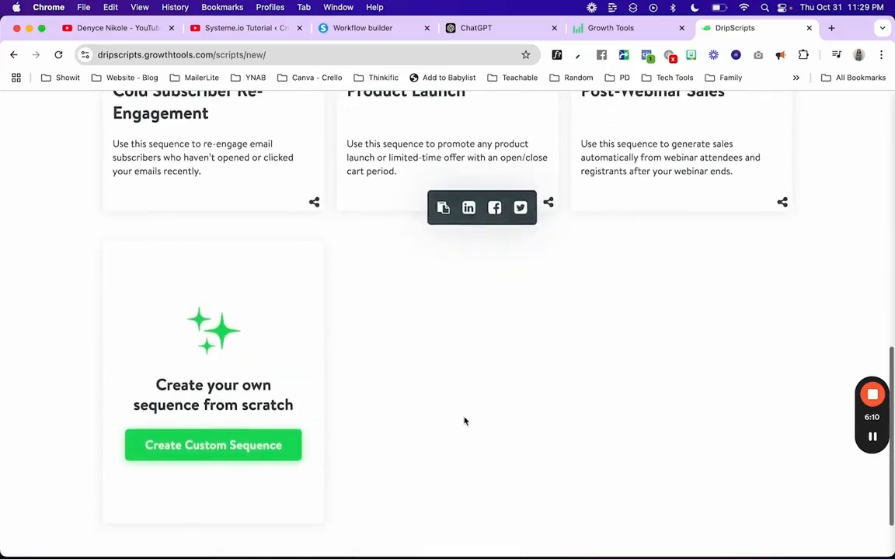
scroll(214, 443, "up", 12)
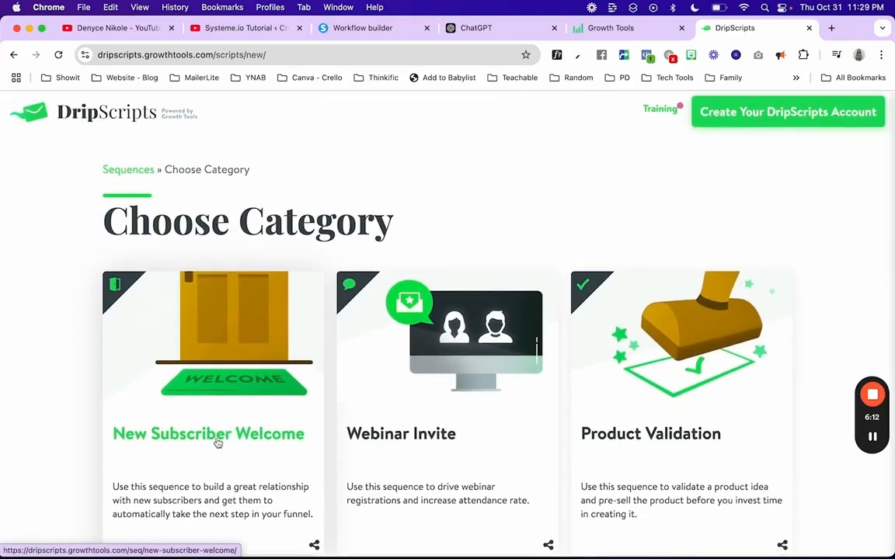
Step: Choose the New Subscriber Welcome category and browse its templates
left_click(217, 443)
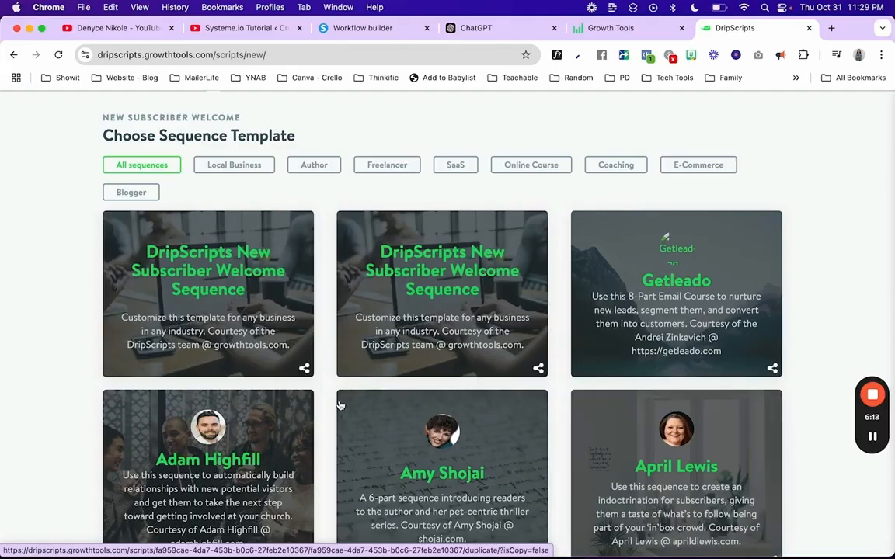
scroll(339, 405, "down", 5)
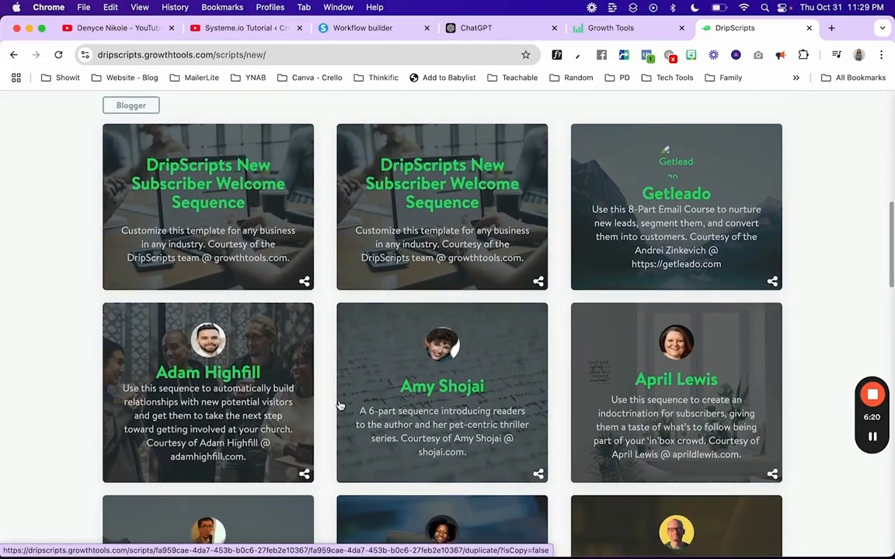
scroll(340, 405, "down", 7)
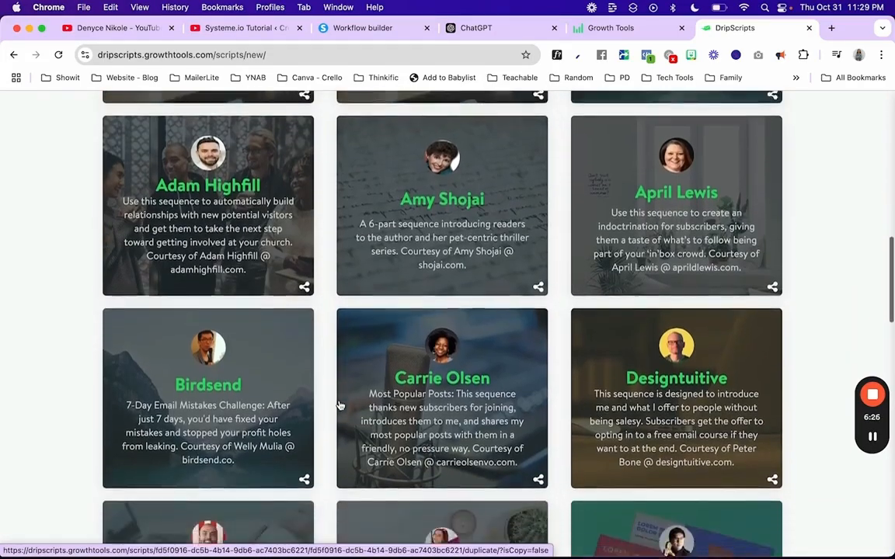
scroll(340, 405, "down", 13)
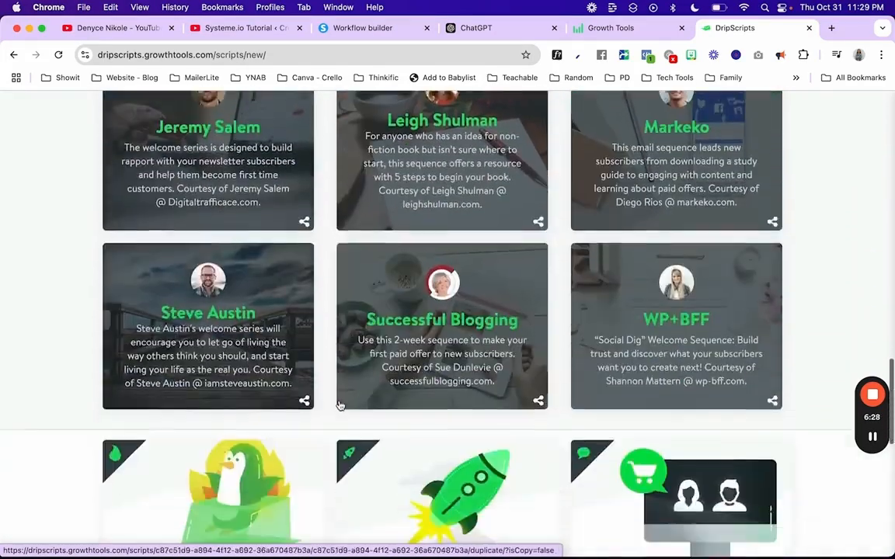
scroll(339, 405, "up", 12)
scroll(339, 405, "up", 3)
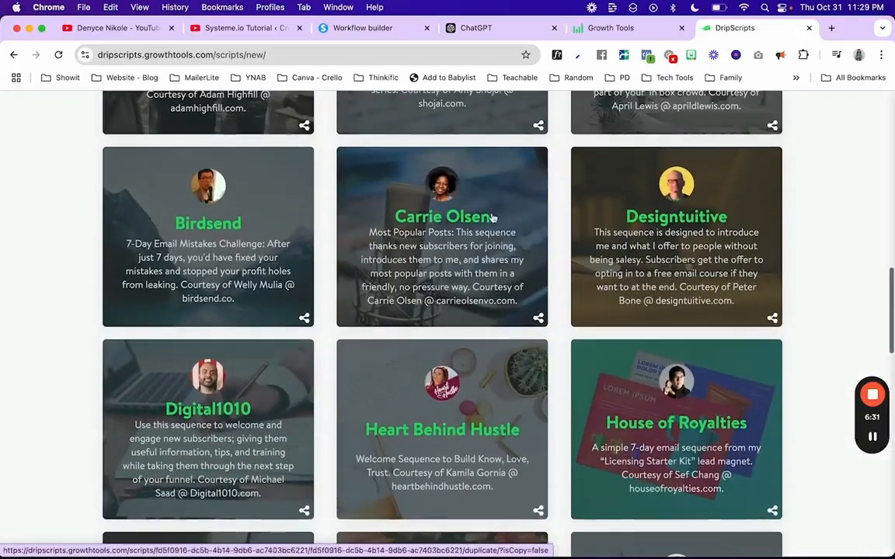
Step: Open the voice-actor welcome template, read Email 1, then close the DripScripts tab
left_click(413, 219)
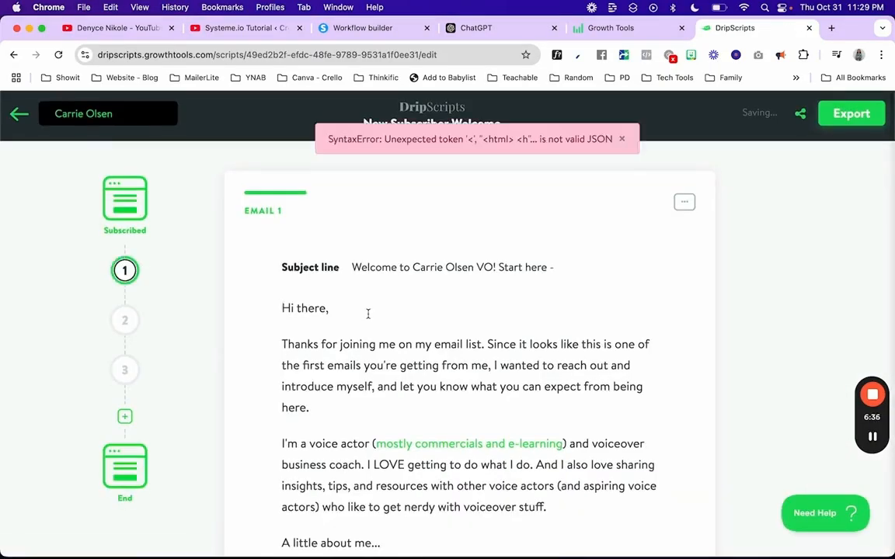
scroll(368, 314, "down", 4)
scroll(368, 314, "down", 6)
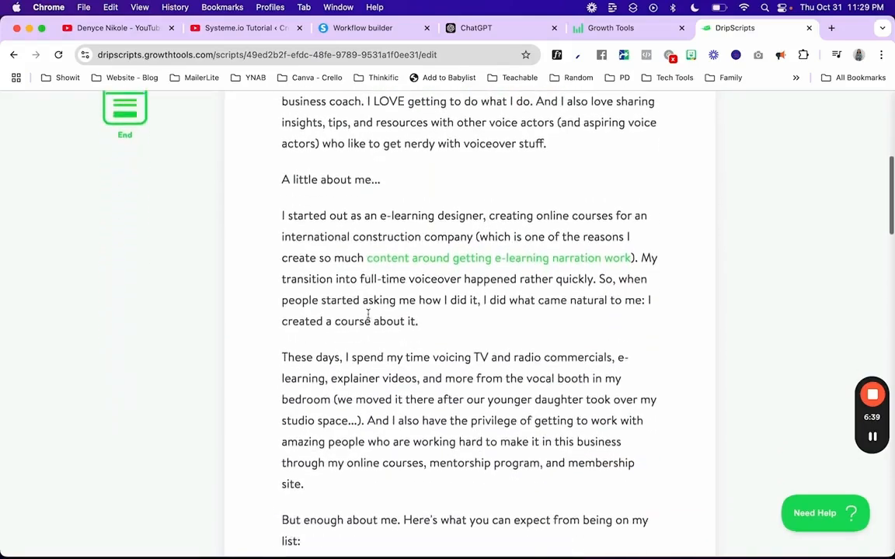
scroll(368, 314, "down", 9)
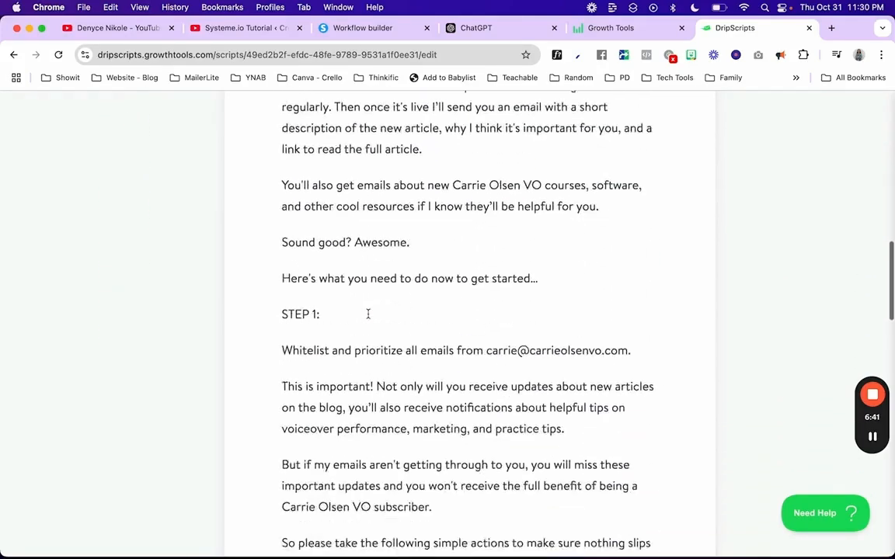
scroll(368, 314, "up", 18)
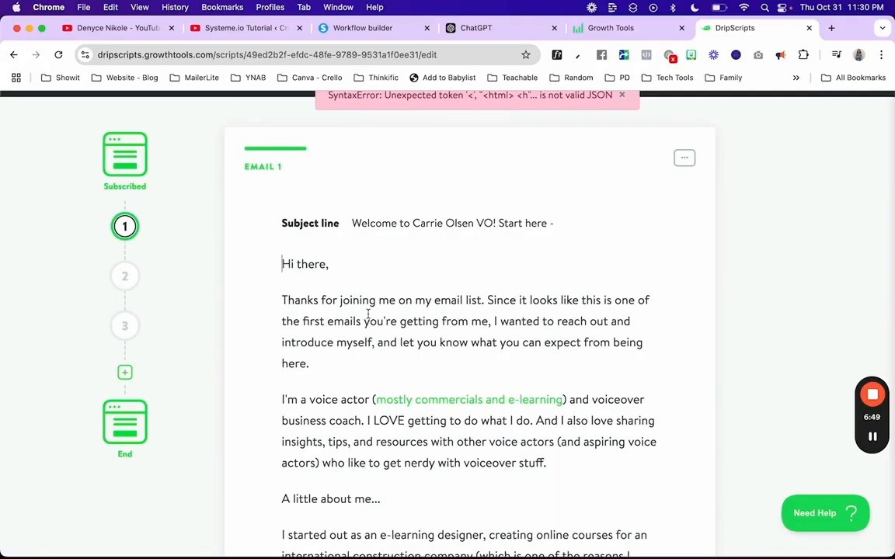
left_click(810, 29)
Step: Close the Growth Tools tab and read Email 1 in the 'Email Sequence for Digital Products' chat
left_click(784, 28)
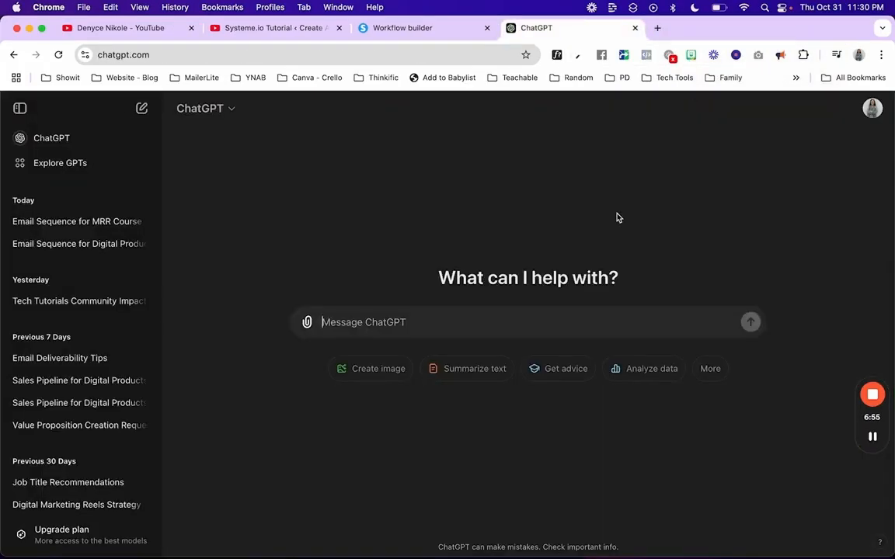
left_click(25, 249)
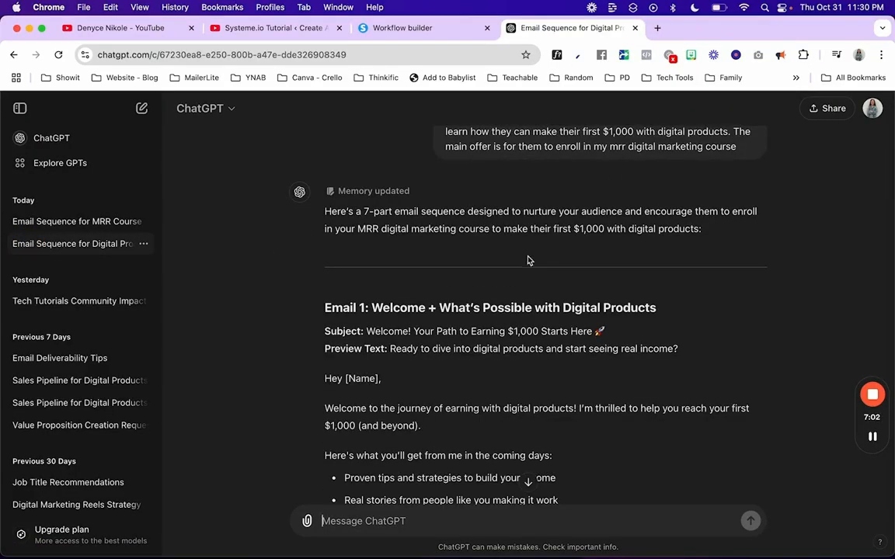
scroll(529, 259, "up", 1)
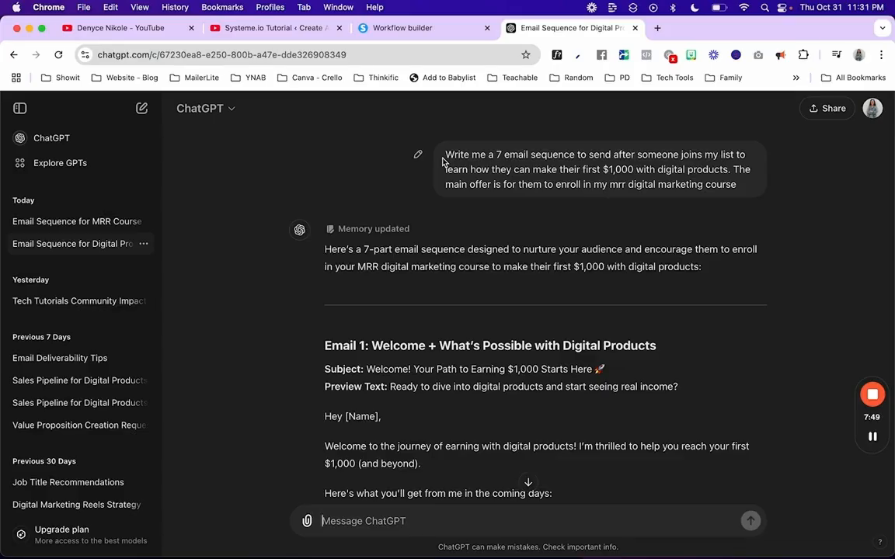
scroll(443, 161, "down", 5)
scroll(443, 161, "up", 2)
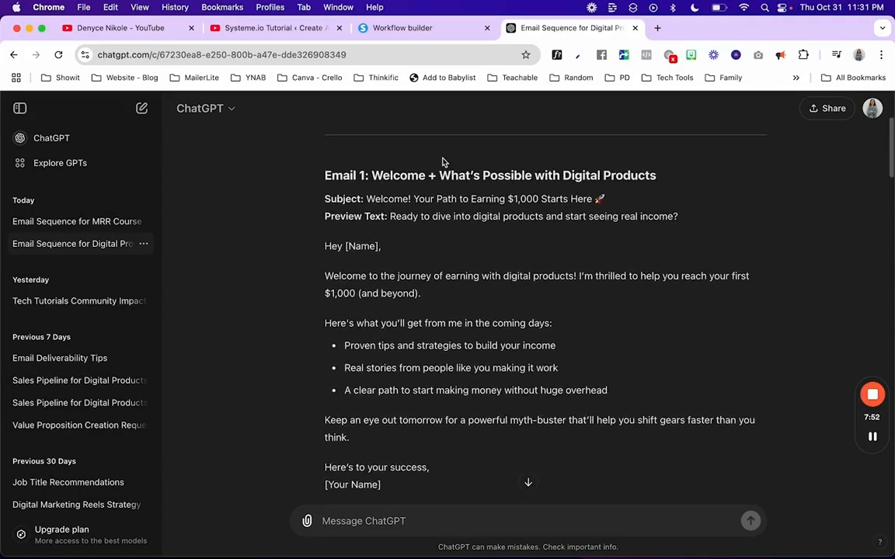
scroll(443, 161, "down", 1)
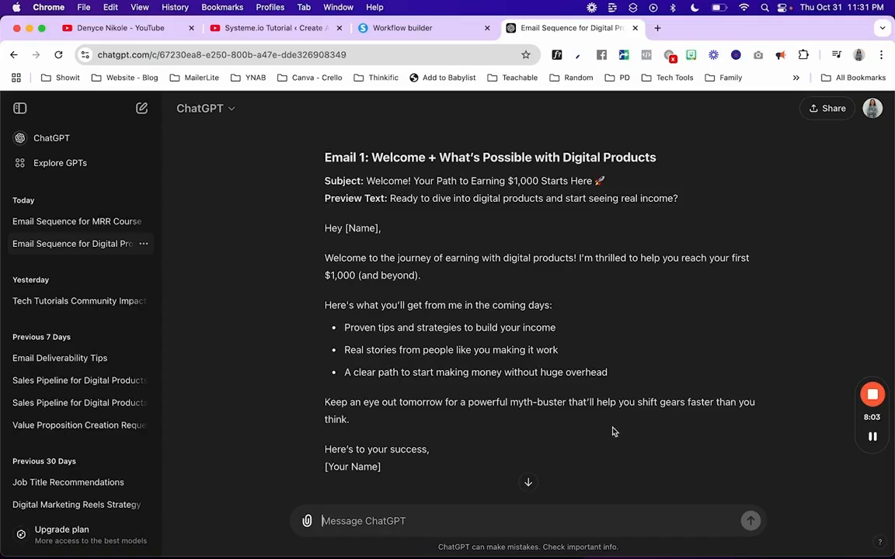
scroll(613, 414, "down", 10)
scroll(613, 414, "up", 12)
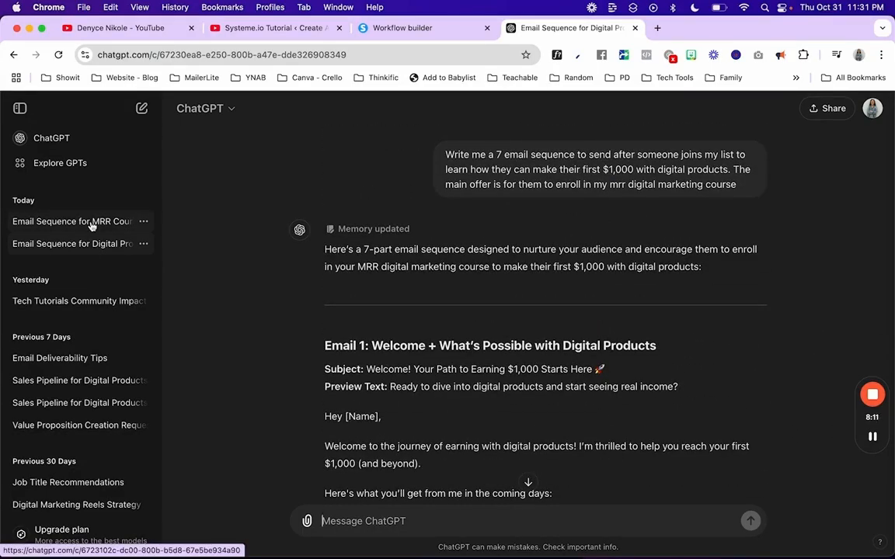
Step: Read Email 1 in the 'Email Sequence for MRR Course' chat
left_click(91, 225)
scroll(500, 250, "up", 20)
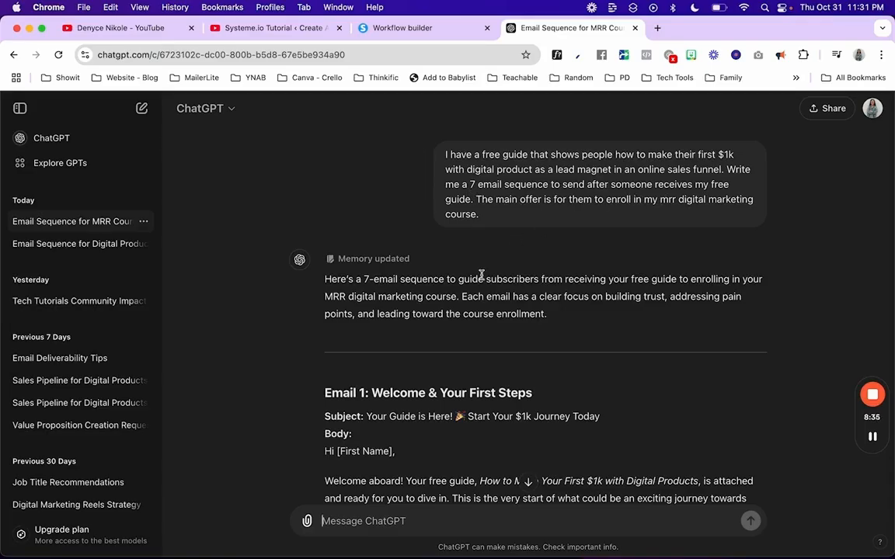
scroll(466, 272, "down", 5)
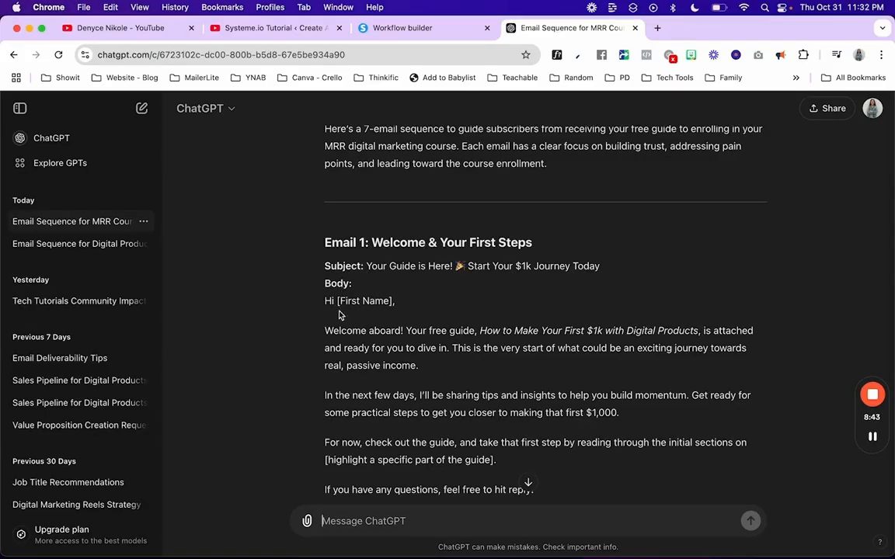
scroll(330, 318, "down", 5)
scroll(334, 324, "up", 2)
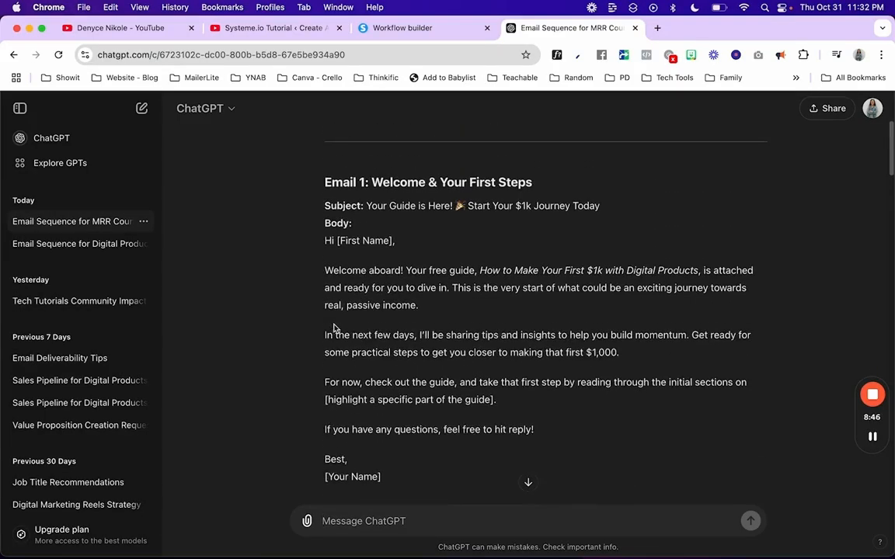
Step: Revisit the Digital Products email chat, then return to the workflow builder
left_click(62, 246)
scroll(392, 204, "up", 20)
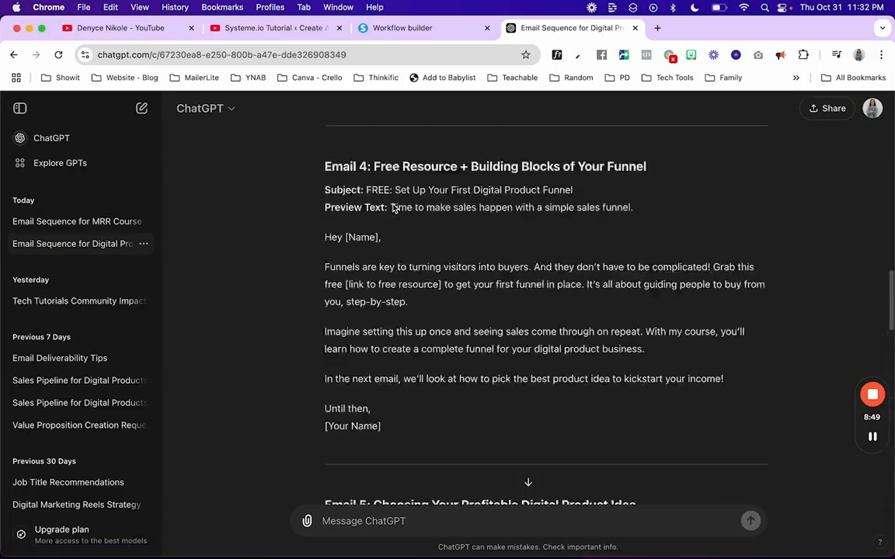
scroll(365, 396, "down", 2)
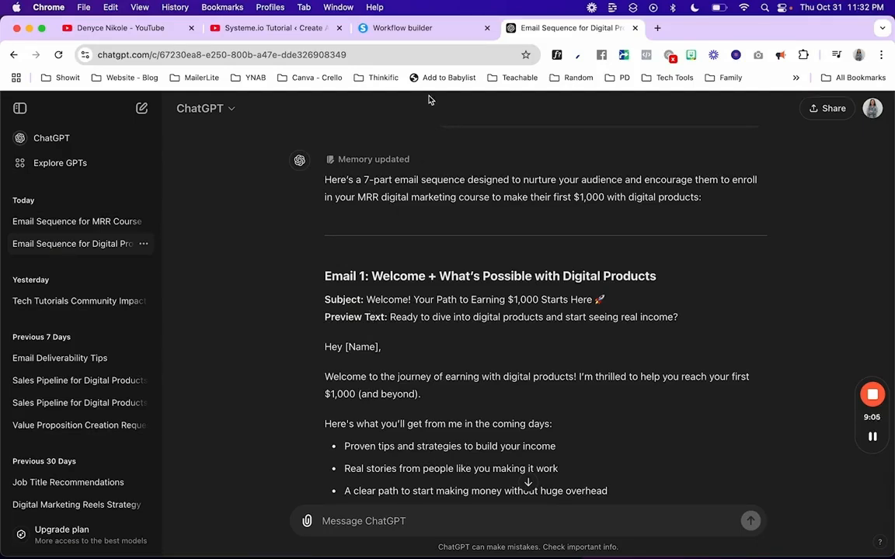
left_click(423, 28)
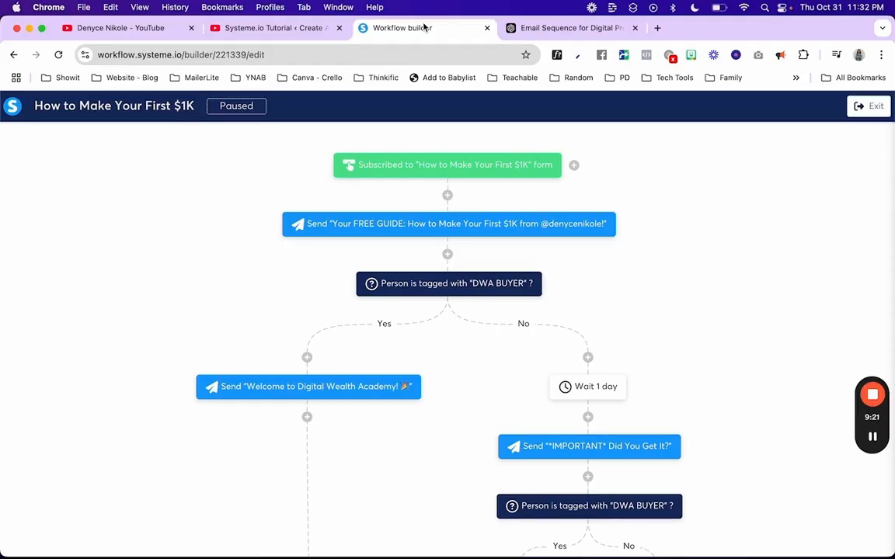
Step: Exit the builder, go to Automations > Workflows, and select 'How to Make Your First $1K'
left_click(868, 106)
mouse_move(585, 112)
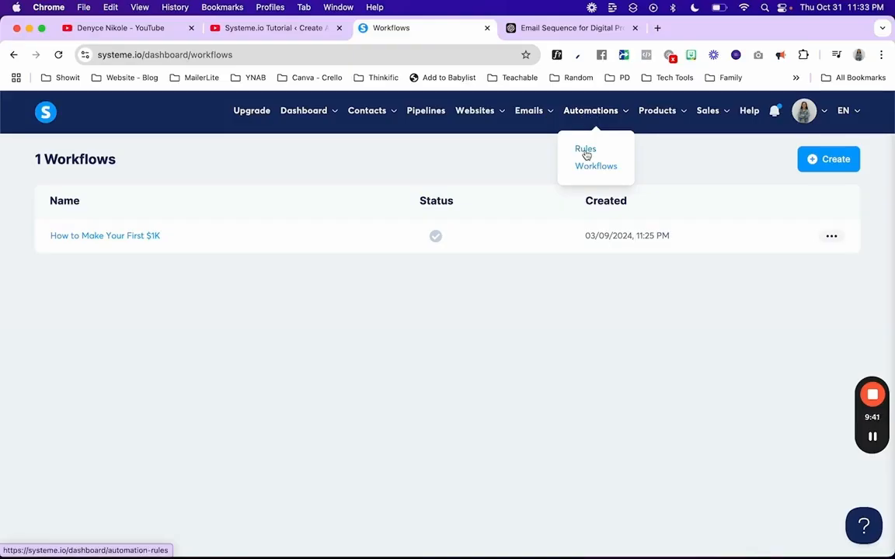
mouse_move(536, 120)
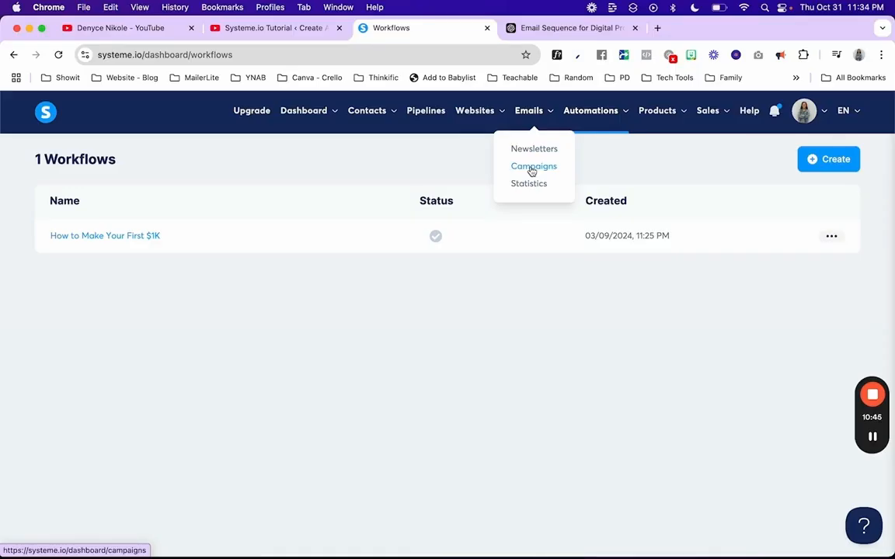
mouse_move(575, 111)
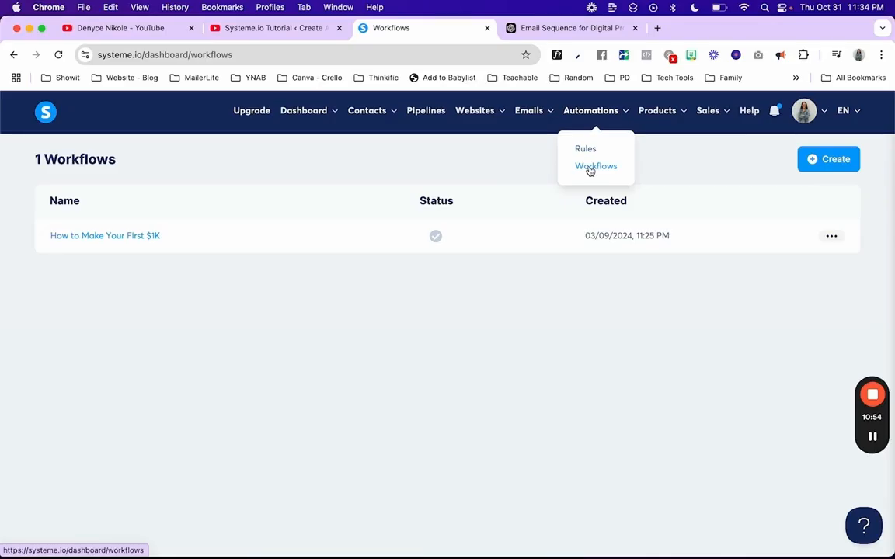
mouse_move(537, 117)
left_click(588, 172)
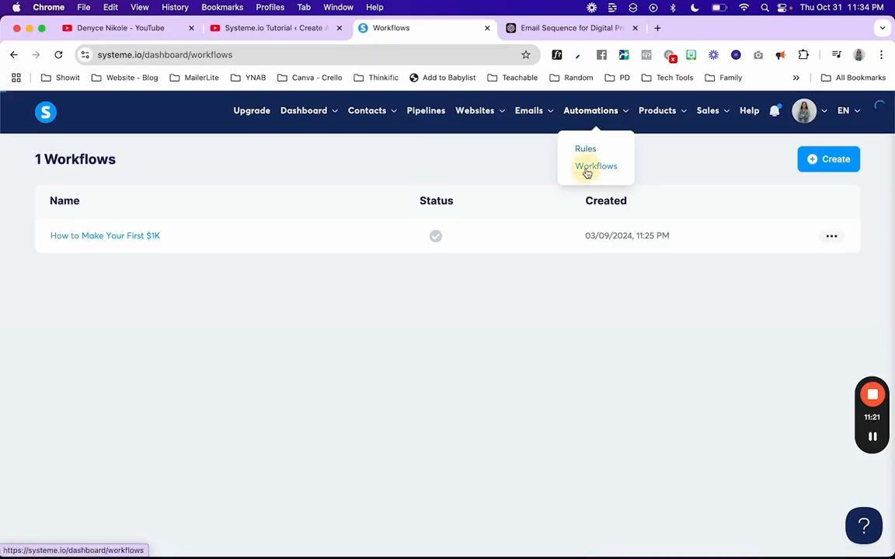
left_click(132, 234)
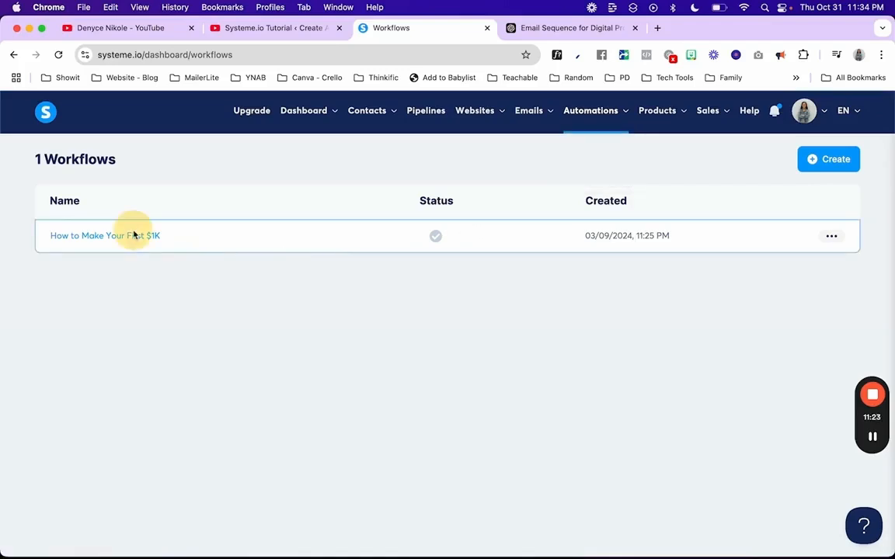
Step: Leave the $1K workflow and open the Digital Wealth Academy funnel's How to Make Your First $1K step
left_click(136, 235)
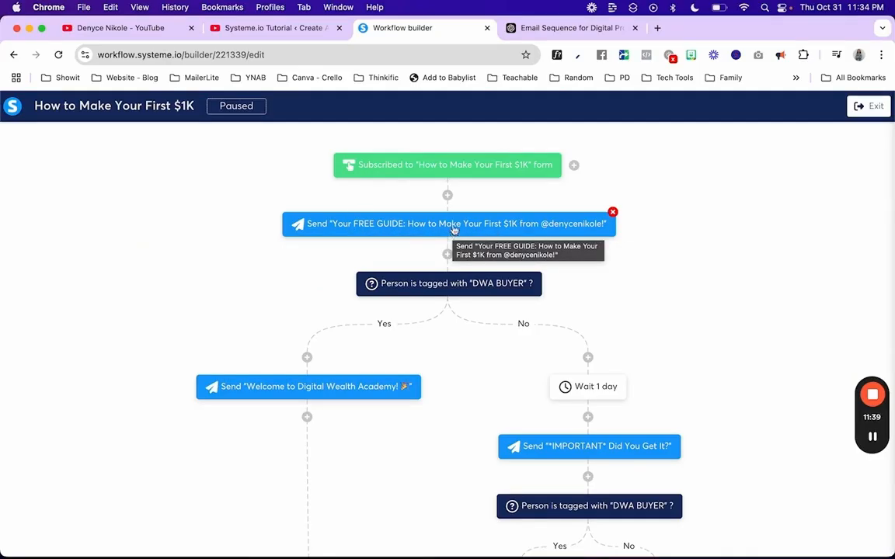
left_click(863, 110)
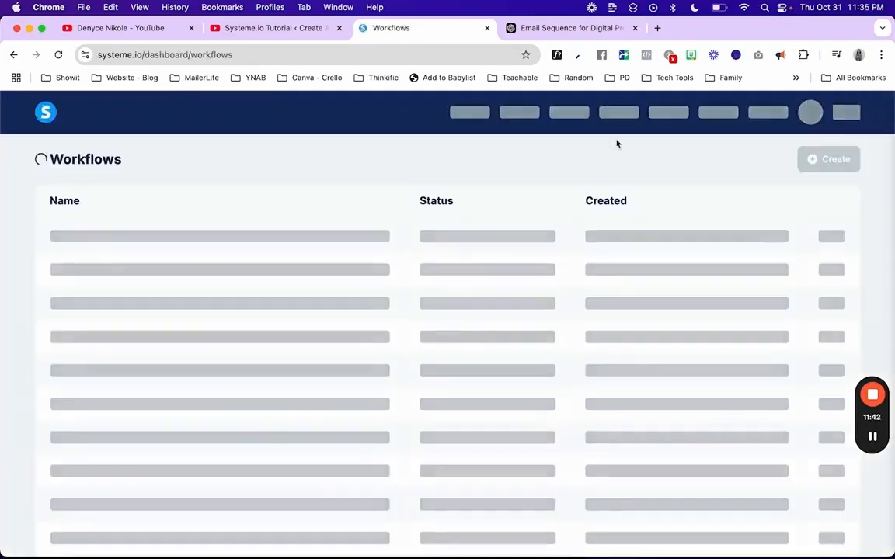
mouse_move(486, 114)
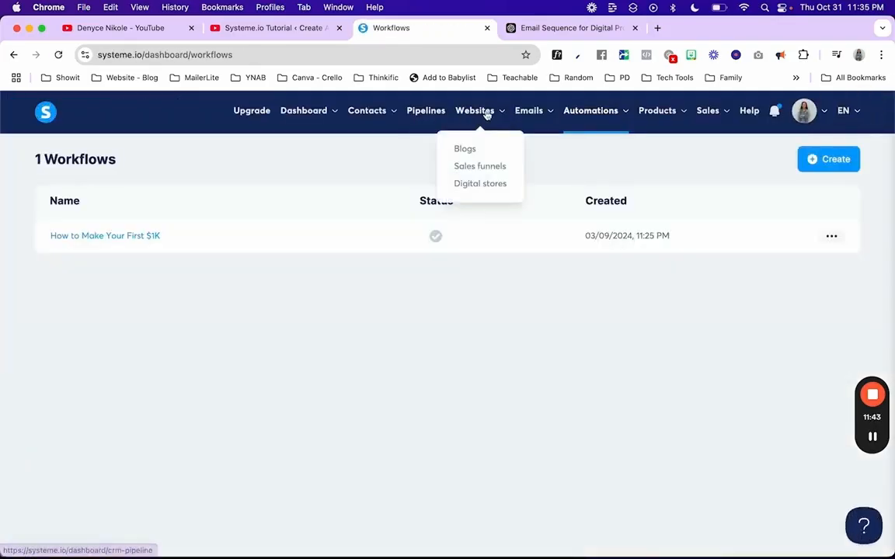
left_click(481, 166)
left_click(99, 270)
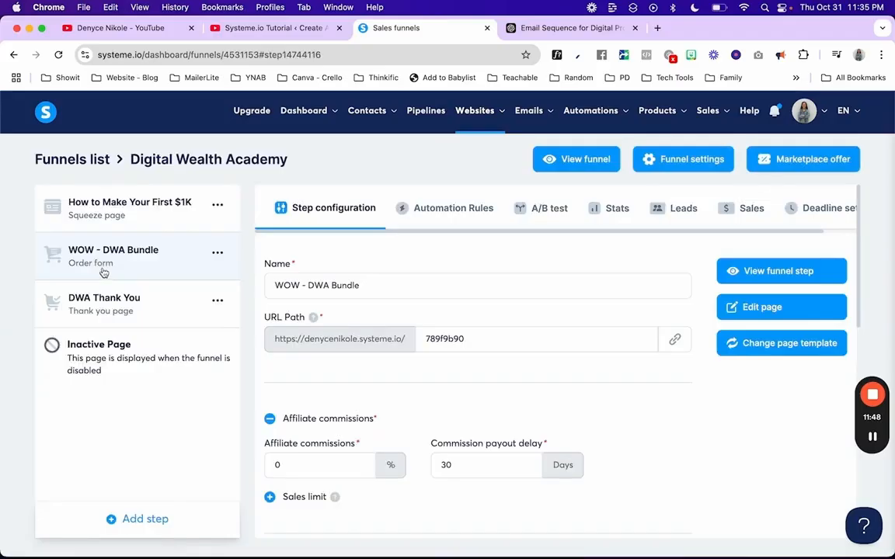
left_click(148, 216)
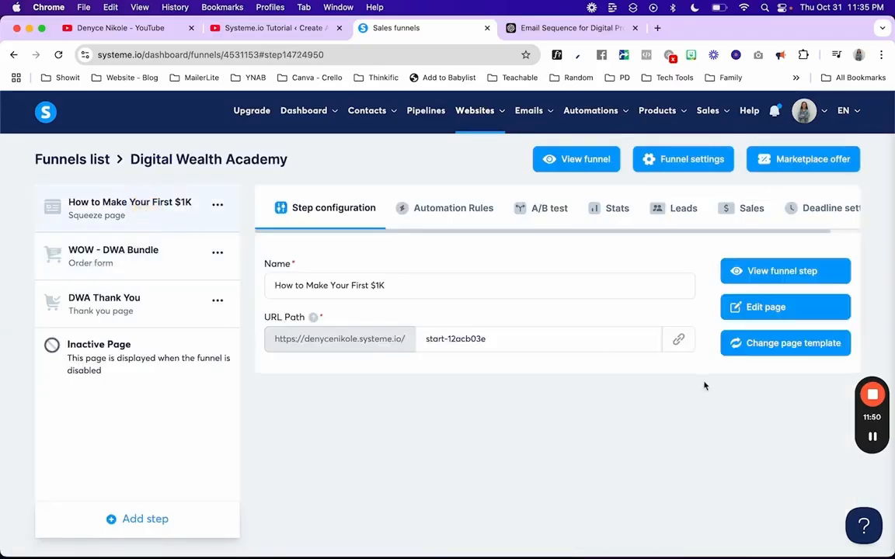
Step: Preview the live How to Make Your First $1K squeeze page and scroll through it
left_click(790, 275)
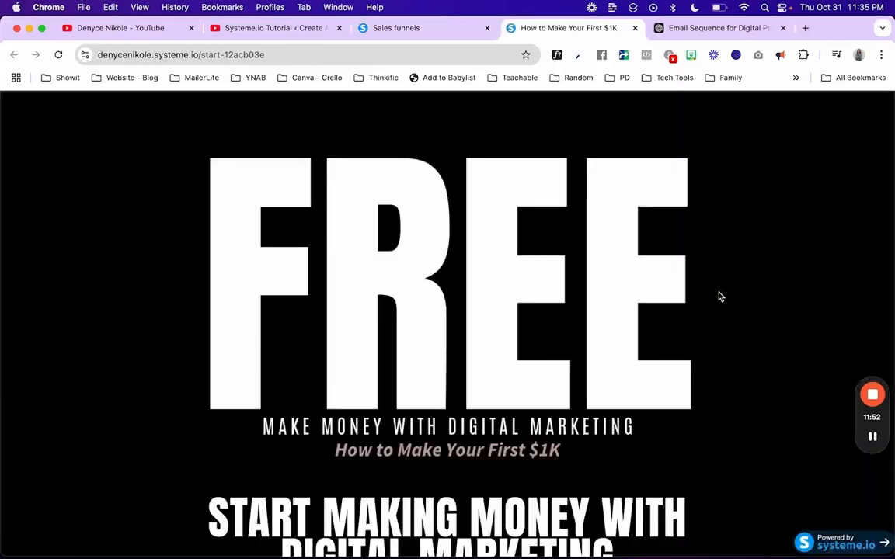
scroll(719, 297, "down", 3)
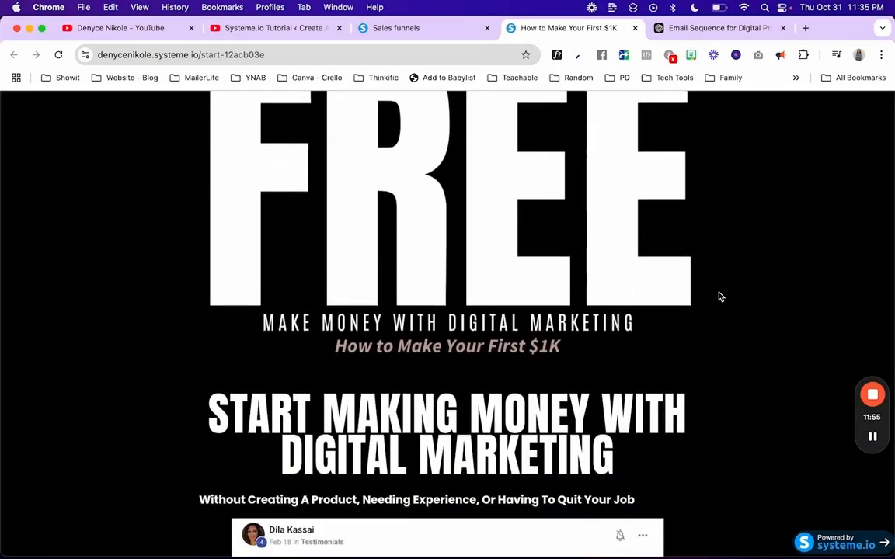
scroll(720, 297, "down", 10)
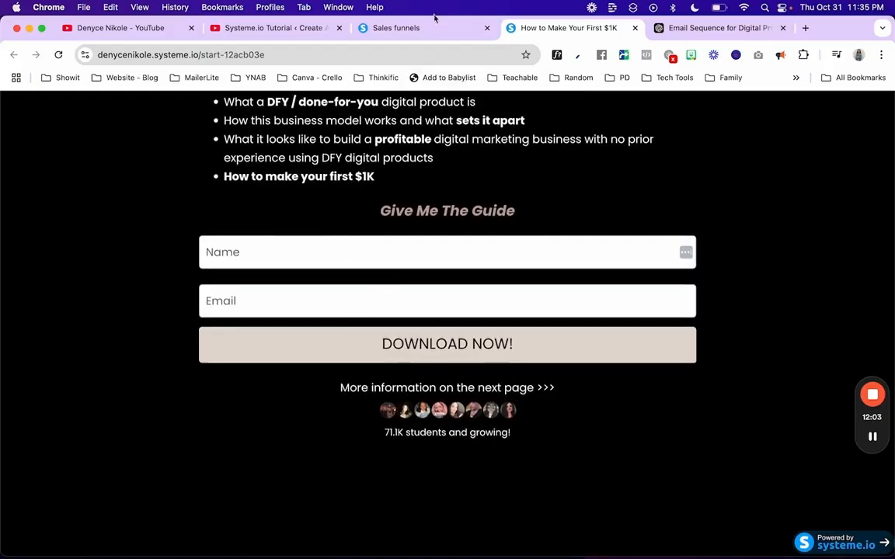
Step: Open the WOW - DWA Bundle step and scroll through its live order page preview
left_click(411, 27)
left_click(151, 256)
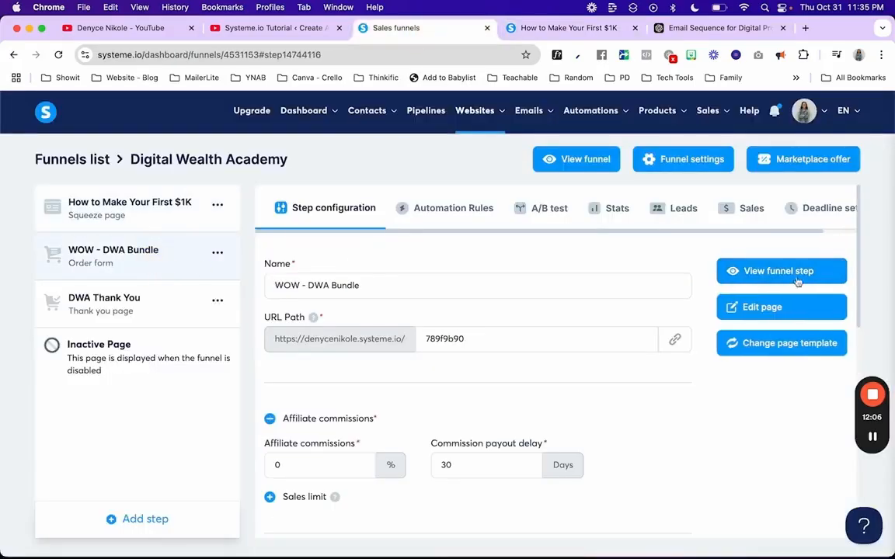
left_click(778, 272)
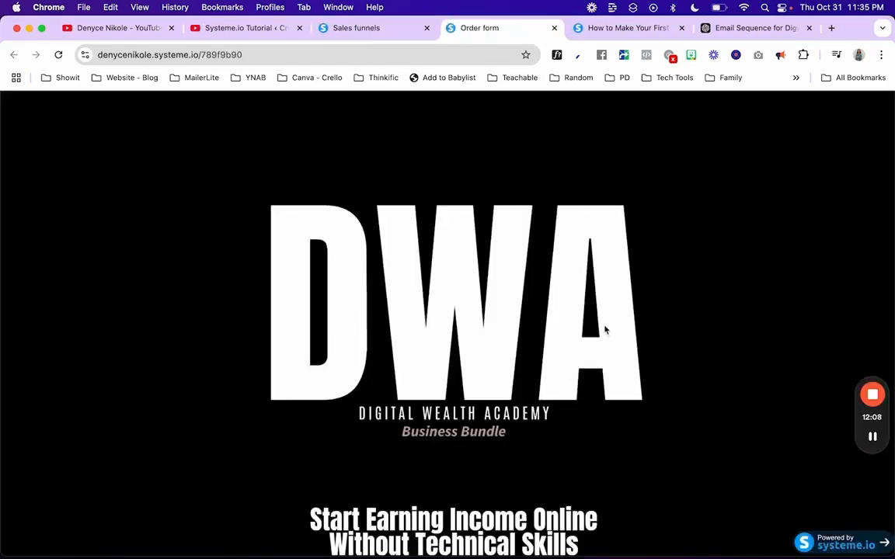
scroll(606, 330, "down", 4)
scroll(606, 330, "down", 10)
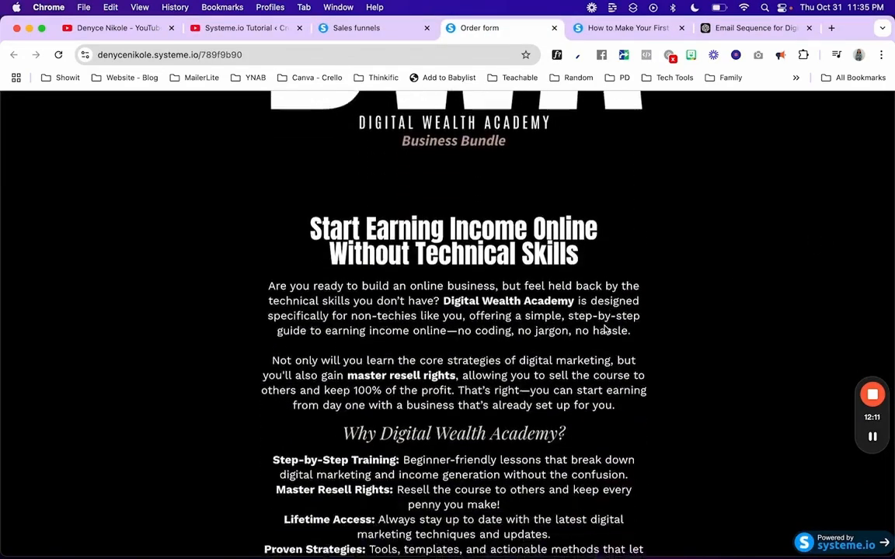
scroll(606, 330, "down", 15)
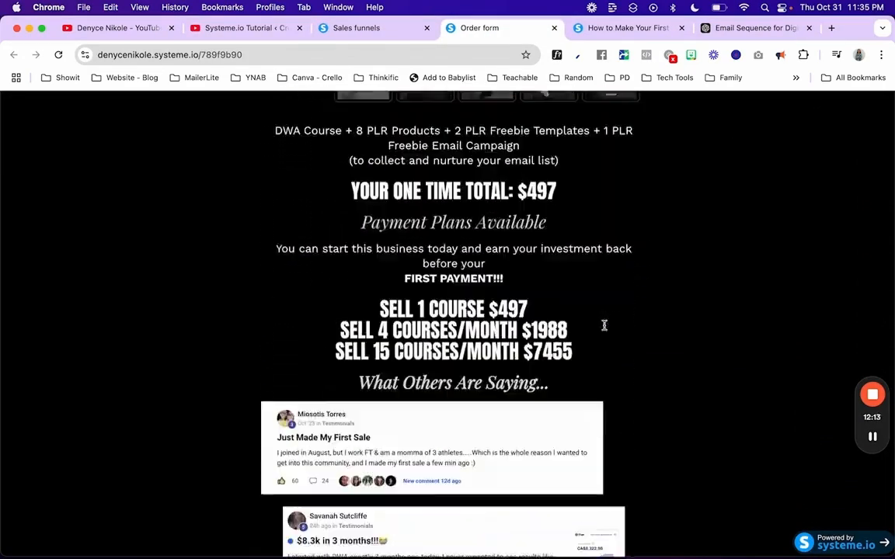
scroll(606, 330, "down", 12)
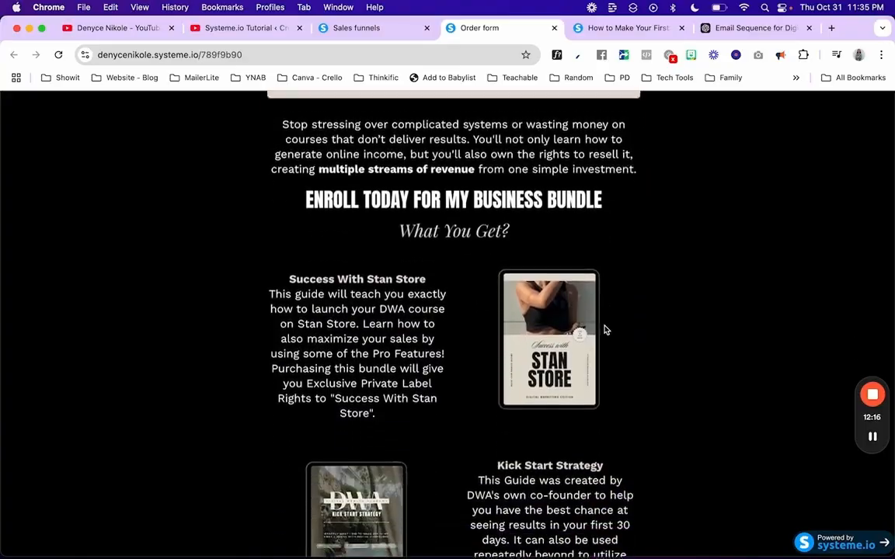
scroll(607, 330, "down", 5)
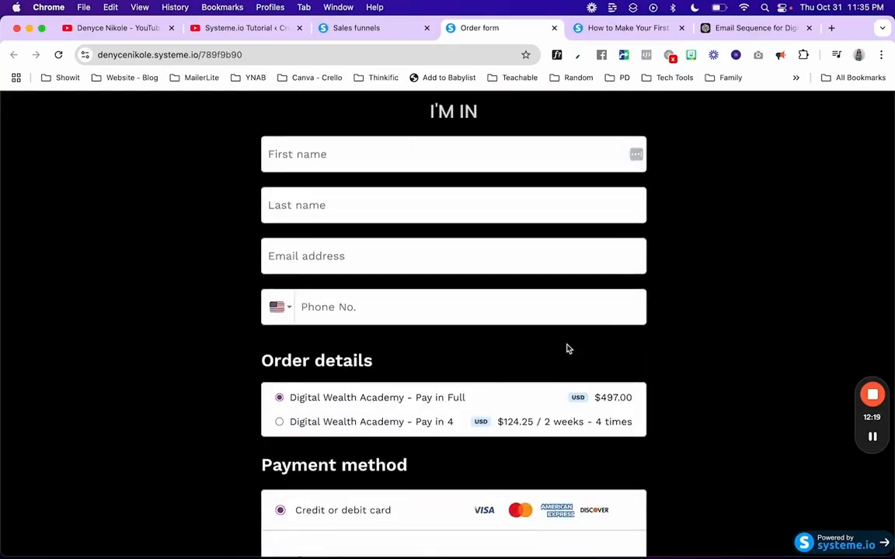
scroll(320, 305, "down", 5)
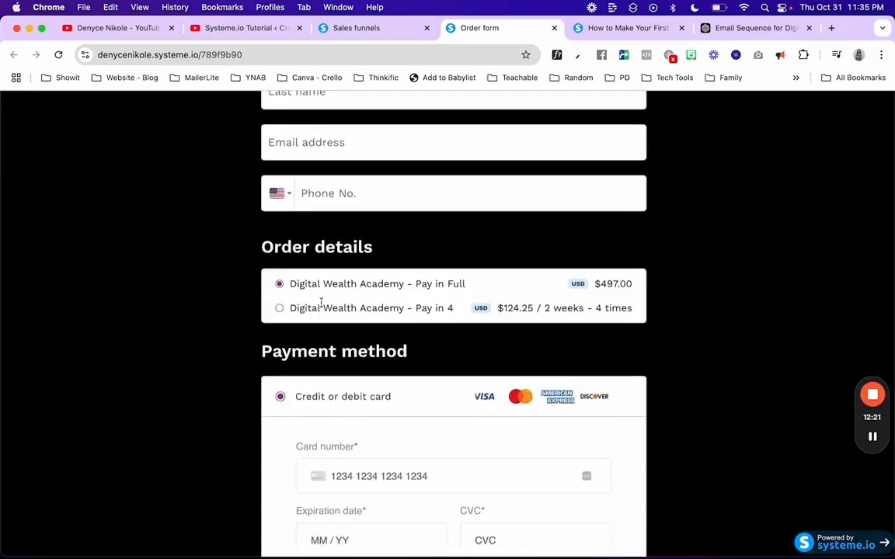
scroll(319, 469, "down", 1)
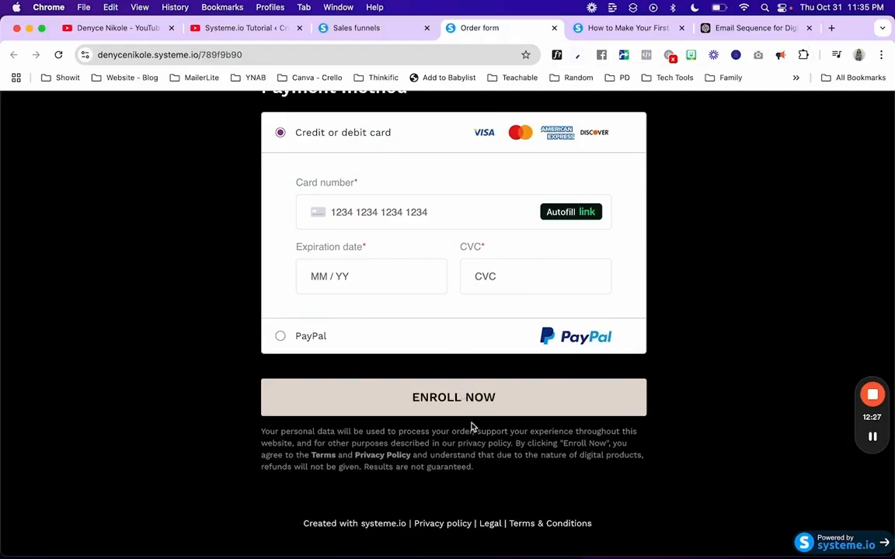
Step: Return to the WOW - DWA Bundle step settings and scroll down to the offer type
left_click(615, 29)
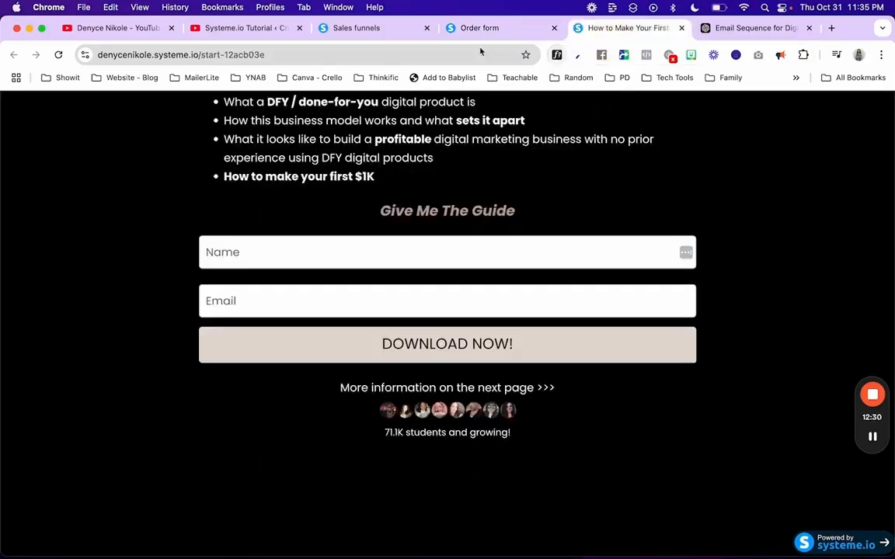
left_click(362, 27)
scroll(393, 375, "down", 5)
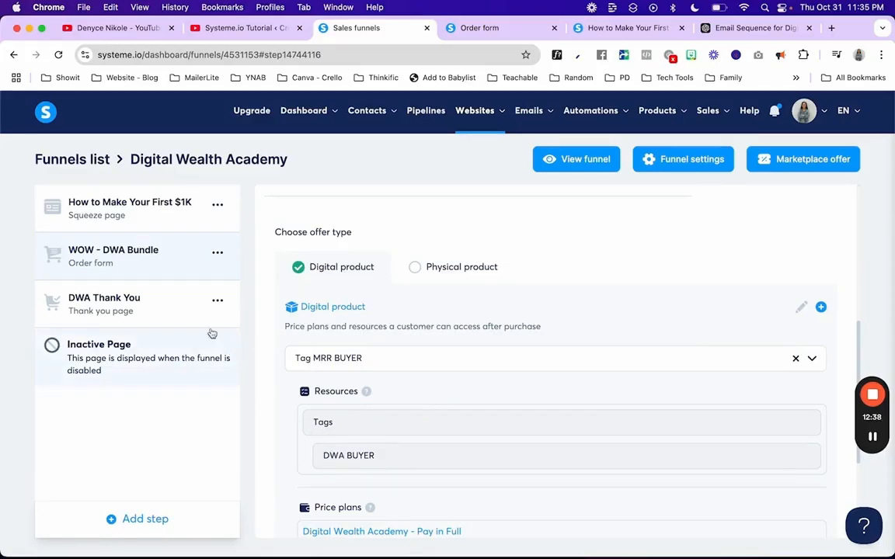
Step: Glance at the order form page, then return to the funnel step settings
scroll(413, 476, "down", 2)
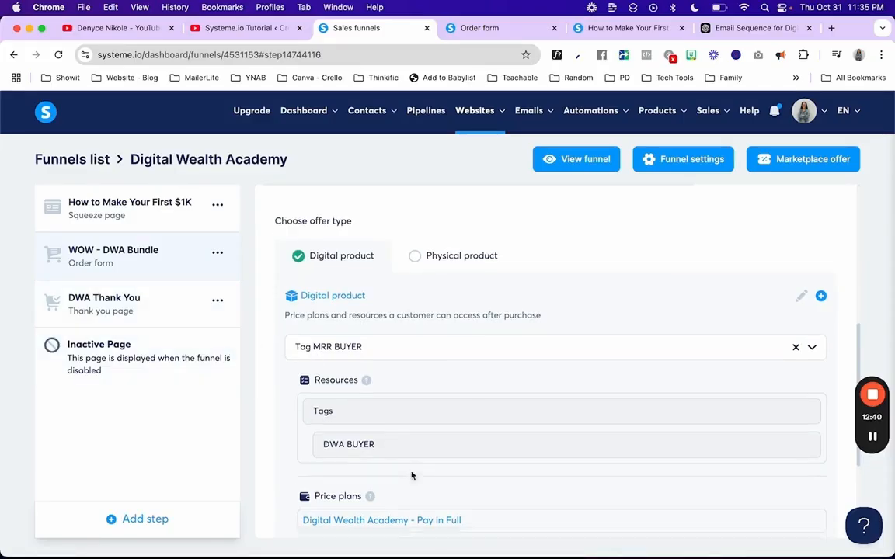
left_click(508, 28)
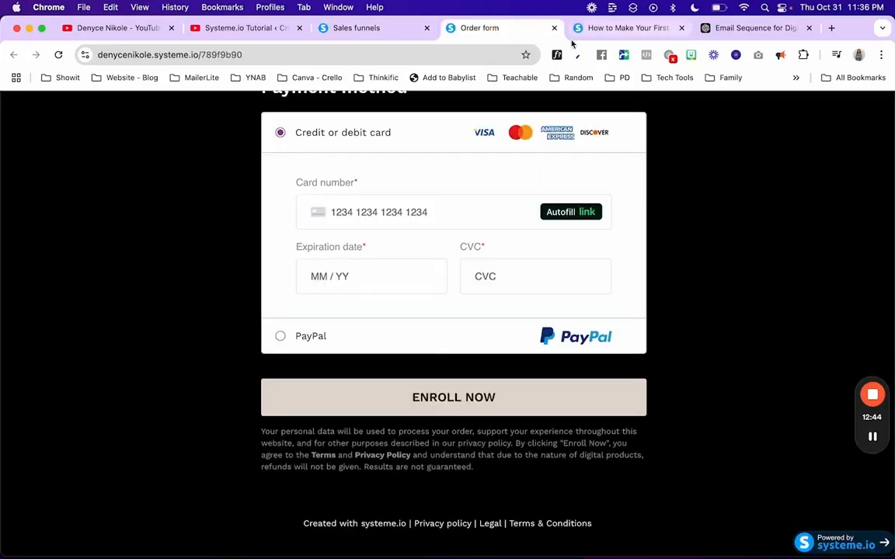
left_click(356, 28)
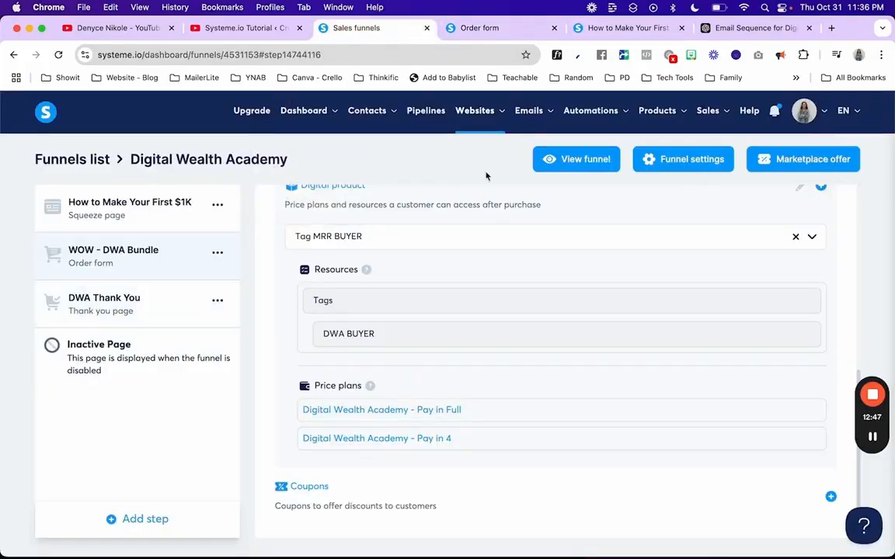
Step: Open the How to Make Your First $1K workflow in the builder from Automations > Workflows
mouse_move(619, 114)
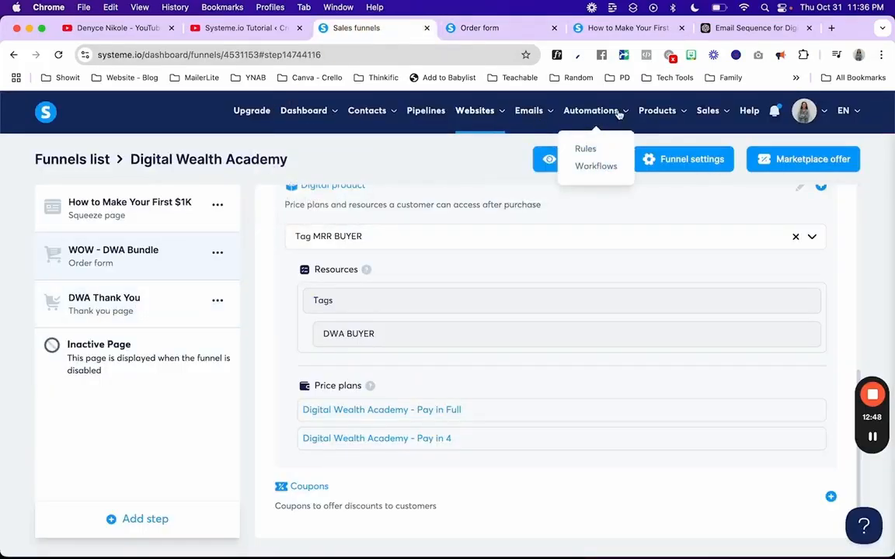
left_click(582, 168)
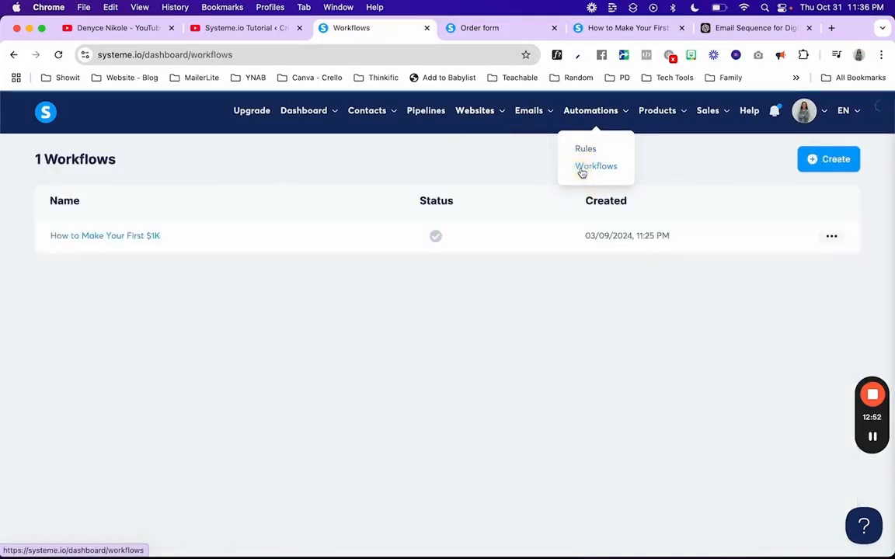
left_click(825, 238)
left_click(651, 237)
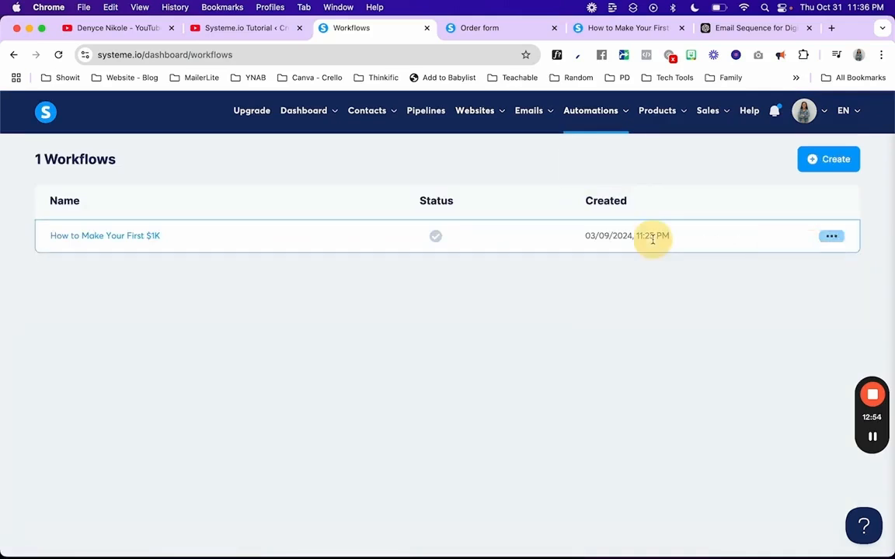
left_click(114, 237)
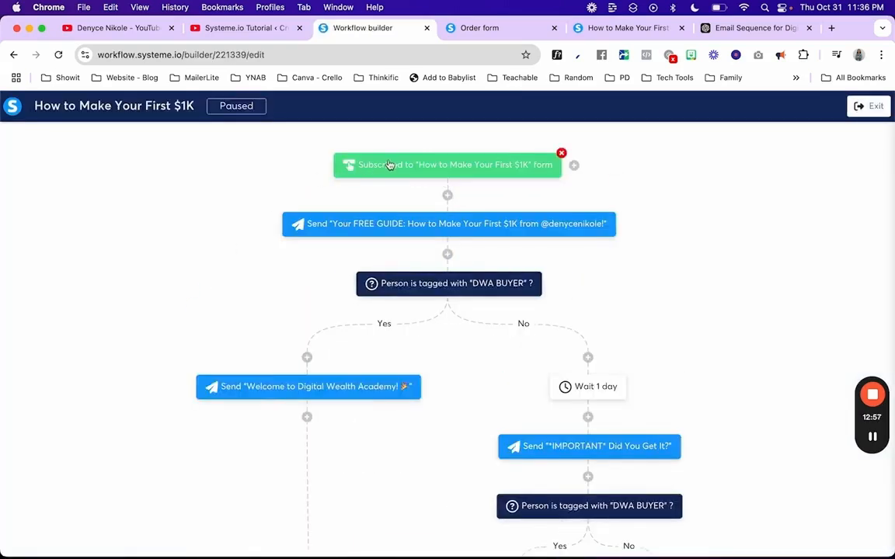
left_click(614, 28)
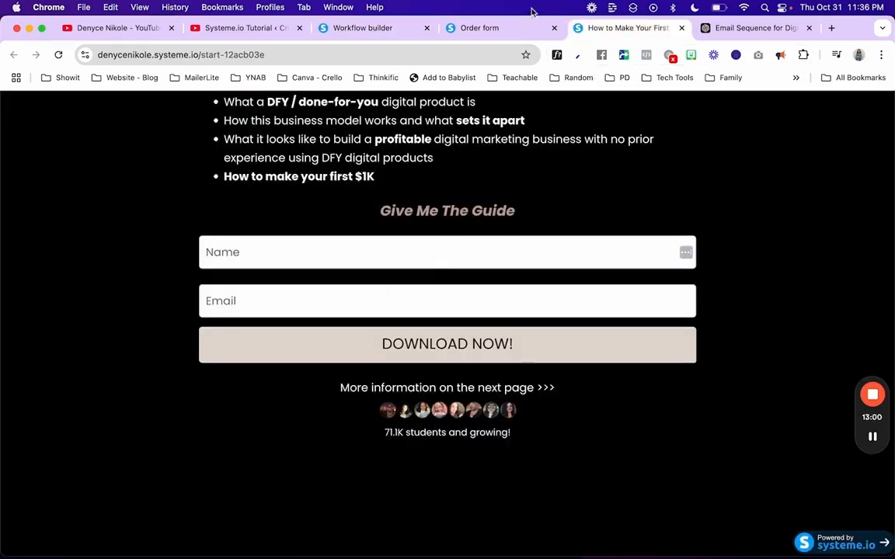
left_click(378, 29)
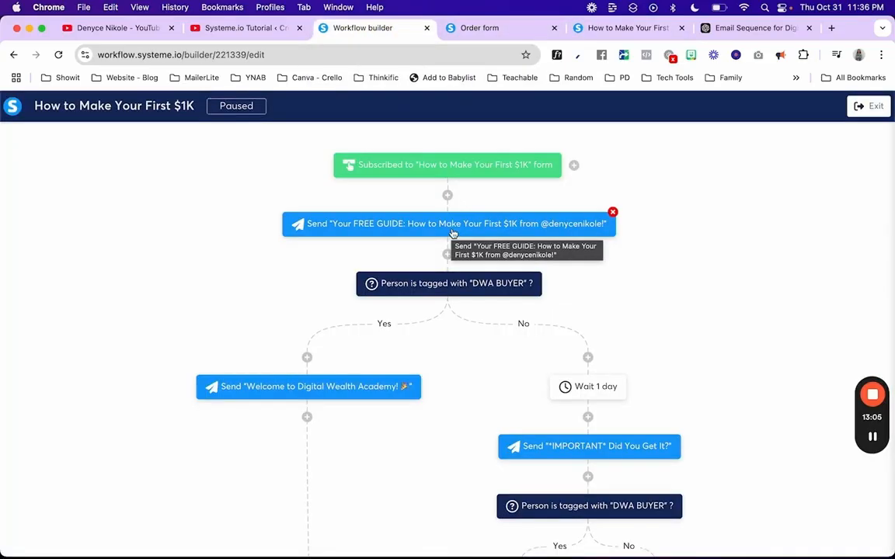
left_click(413, 225)
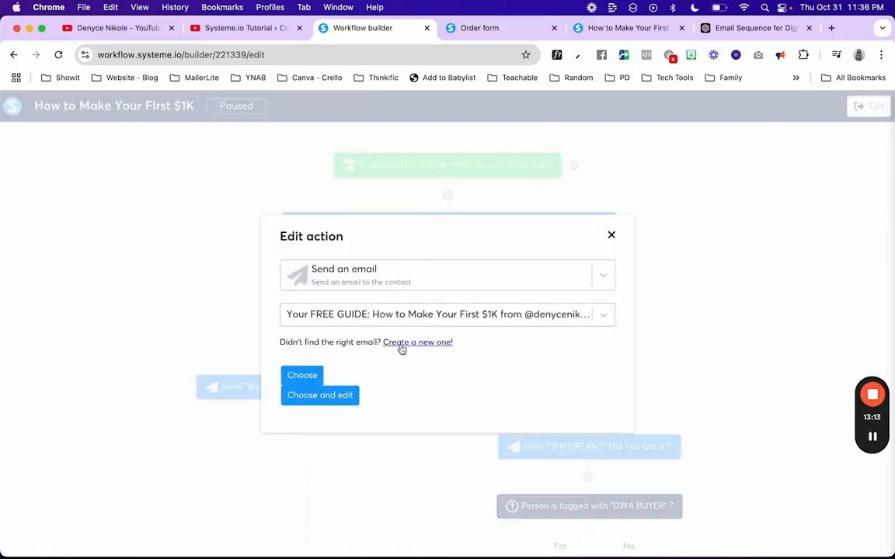
left_click(311, 398)
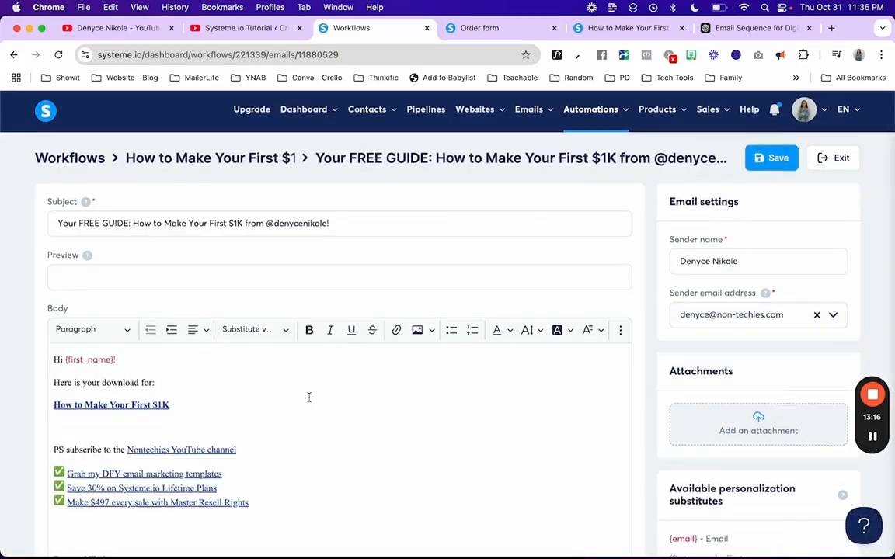
scroll(308, 397, "down", 3)
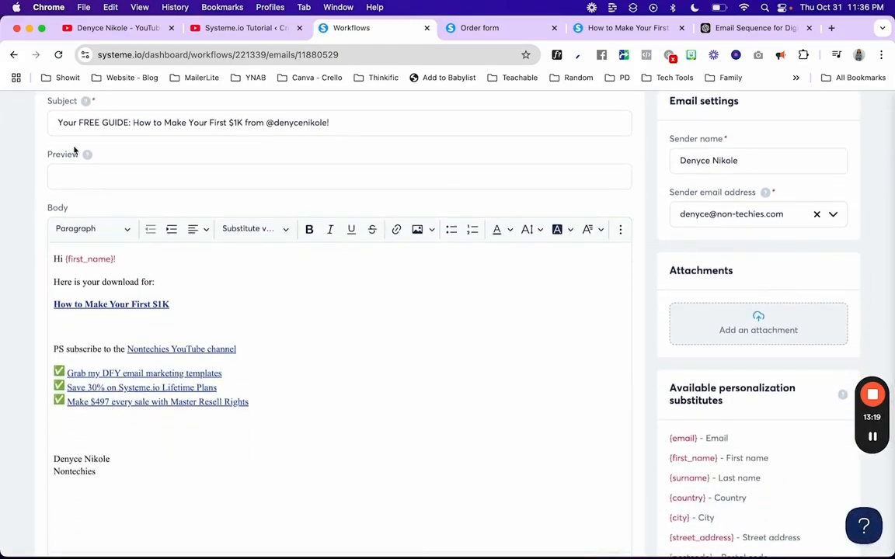
left_click(14, 54)
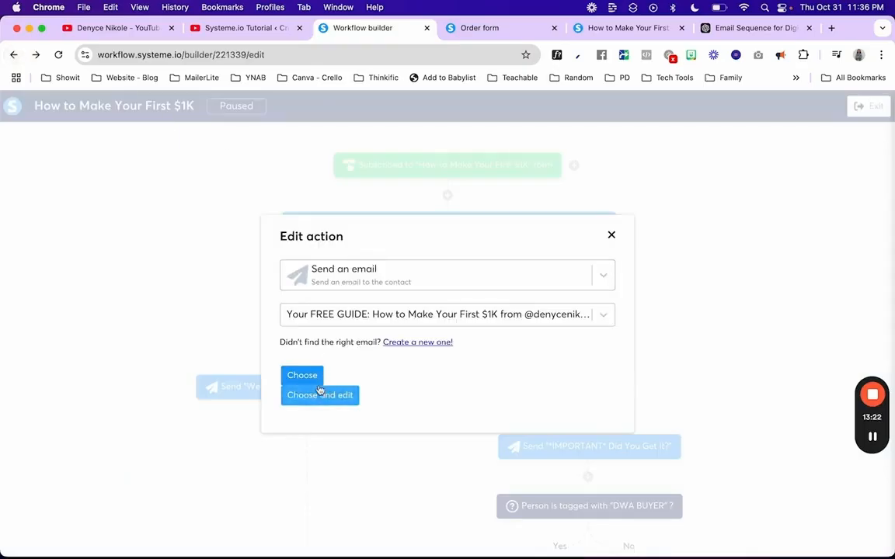
left_click(547, 212)
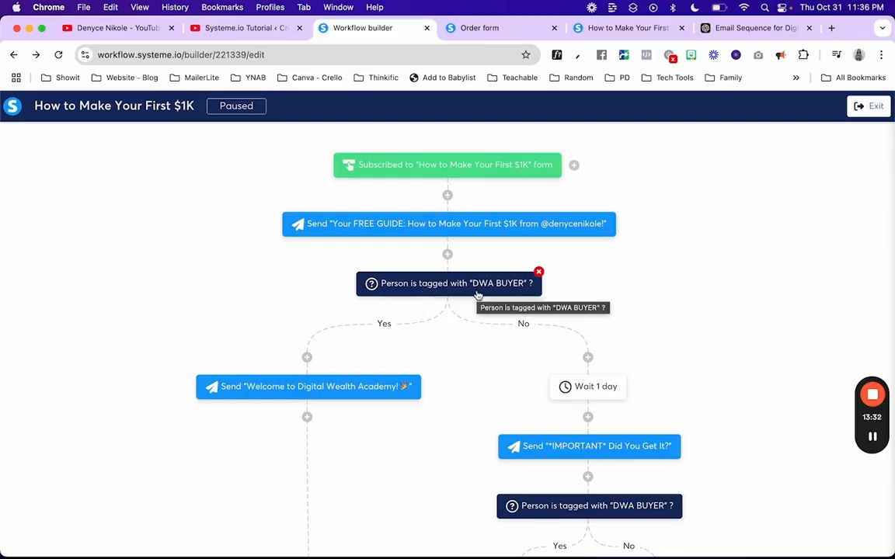
left_click(447, 256)
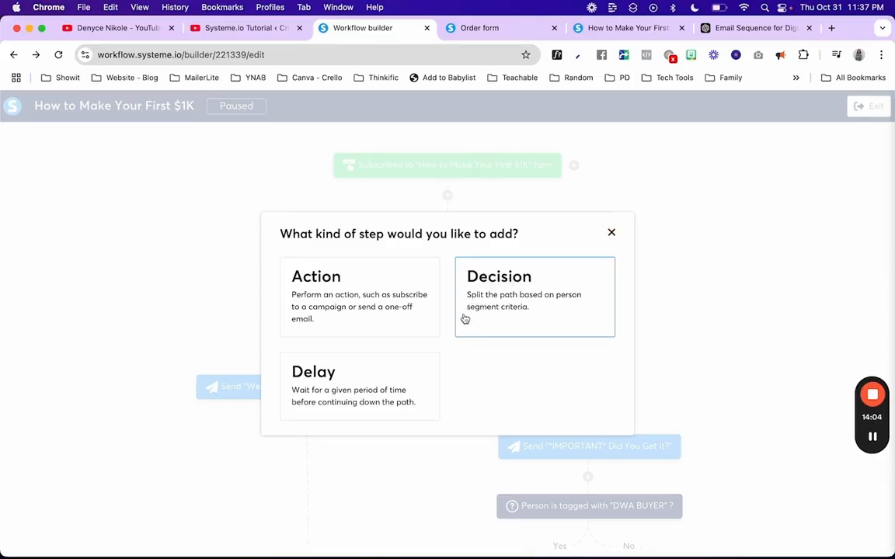
left_click(613, 233)
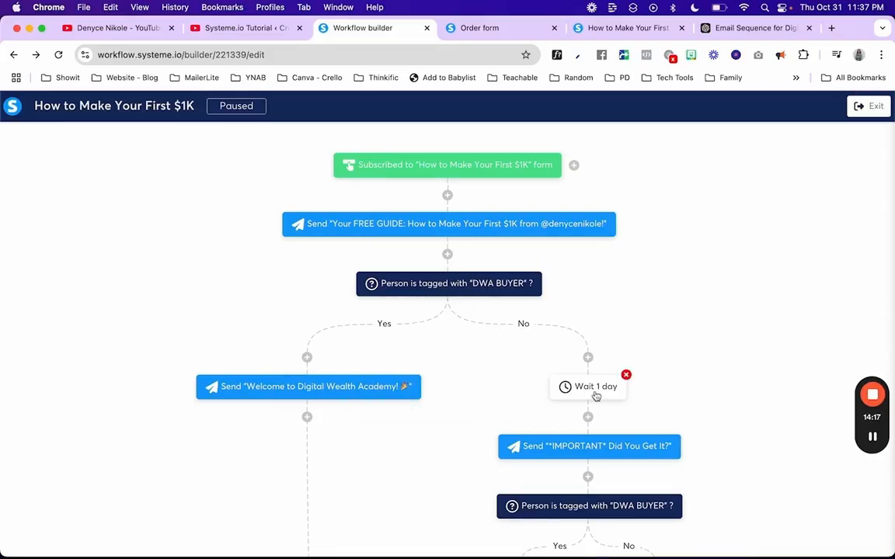
scroll(595, 397, "down", 2)
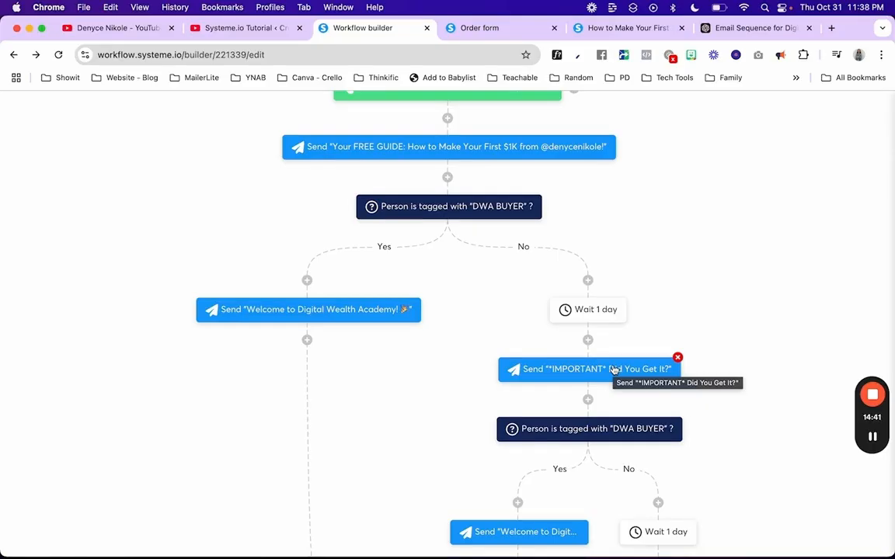
scroll(464, 345, "down", 3)
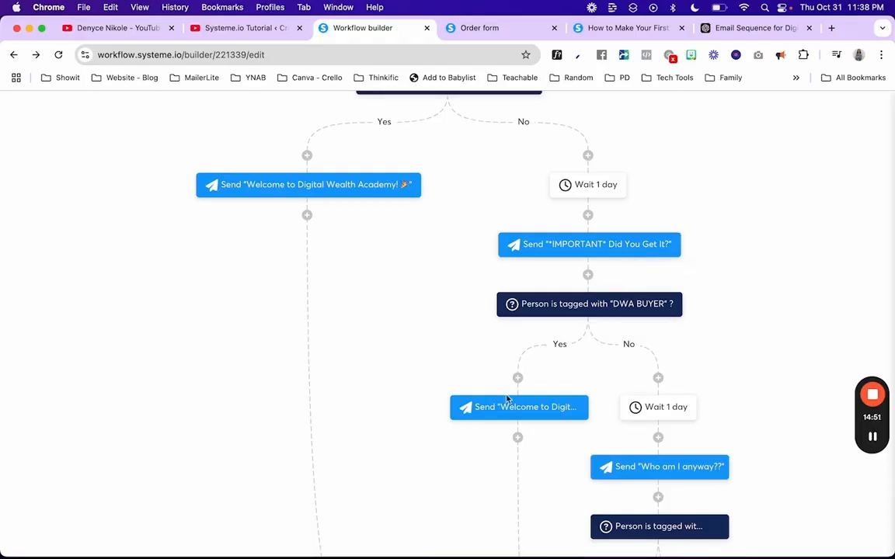
scroll(514, 410, "down", 2)
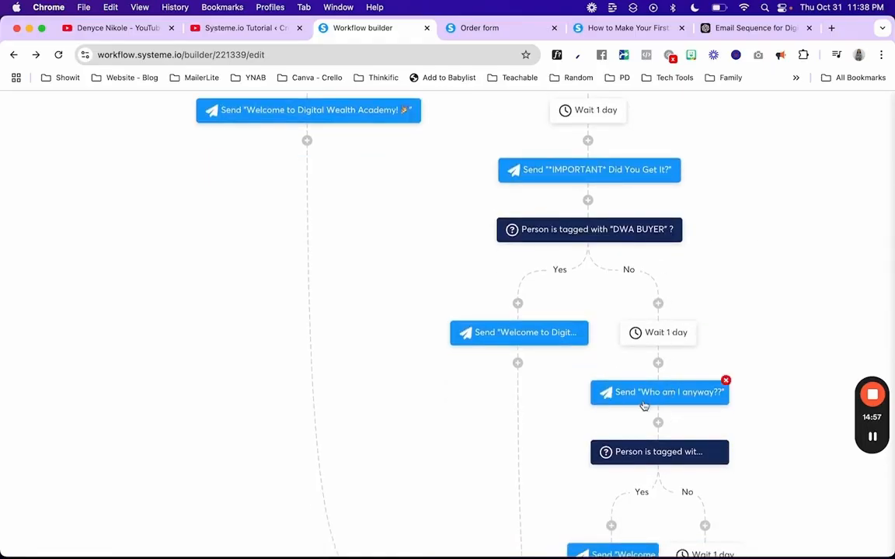
scroll(655, 452, "down", 3)
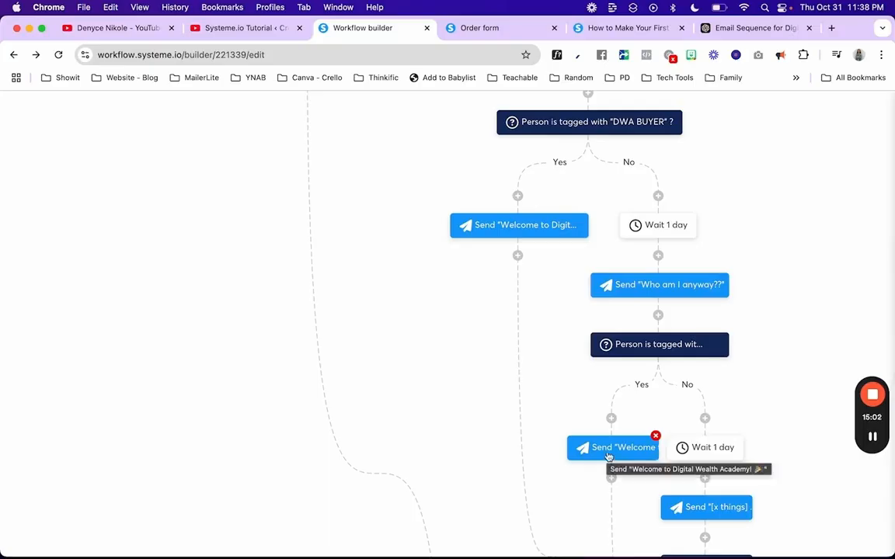
scroll(713, 527, "down", 10)
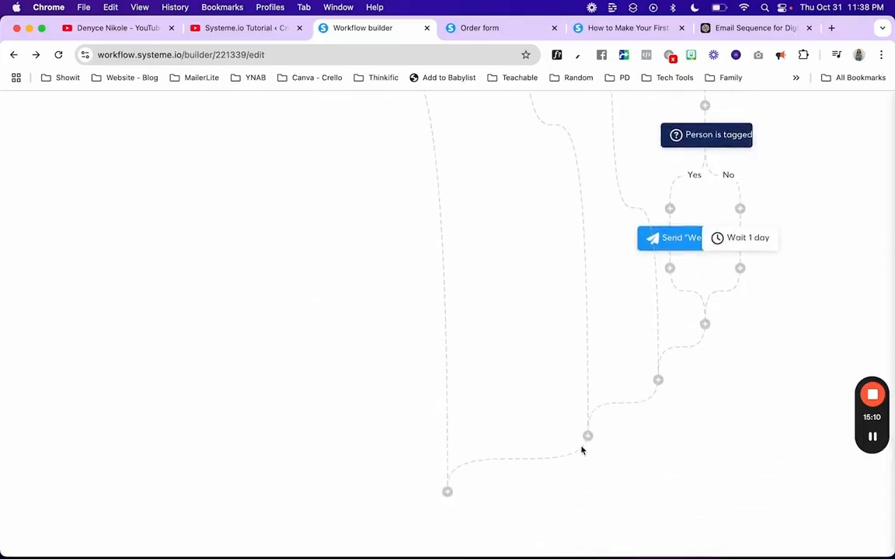
scroll(461, 494, "up", 5)
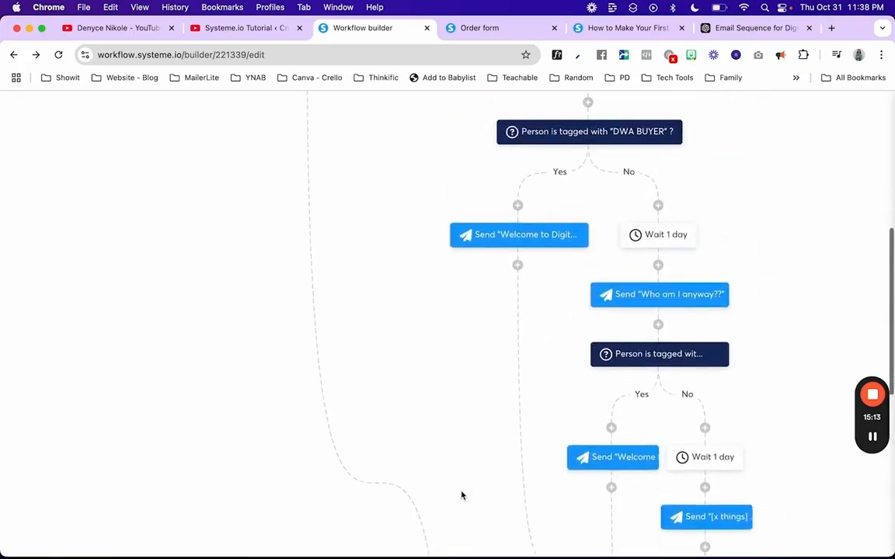
scroll(462, 494, "down", 5)
mouse_move(670, 284)
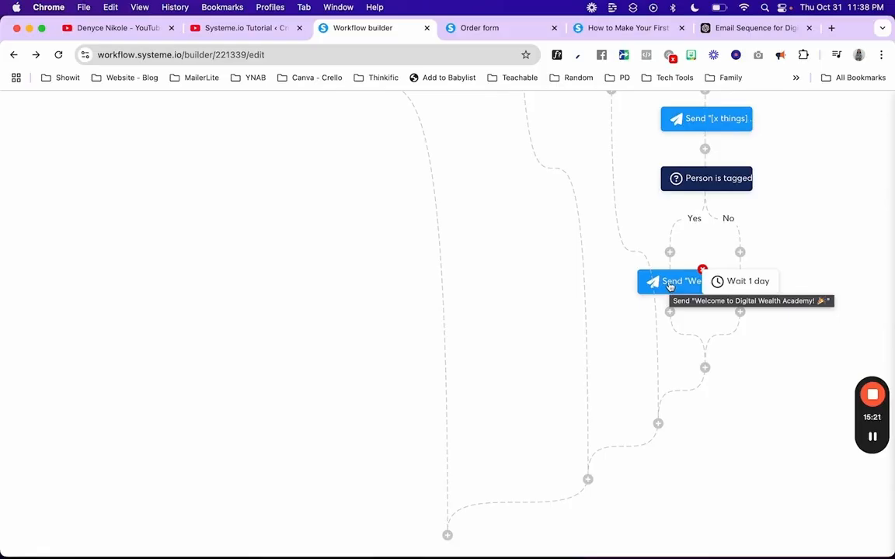
left_click(705, 369)
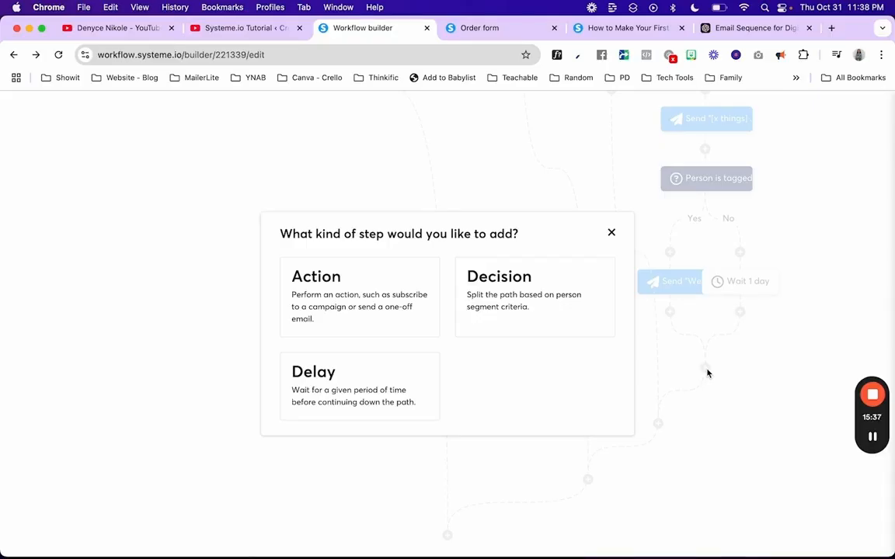
left_click(611, 232)
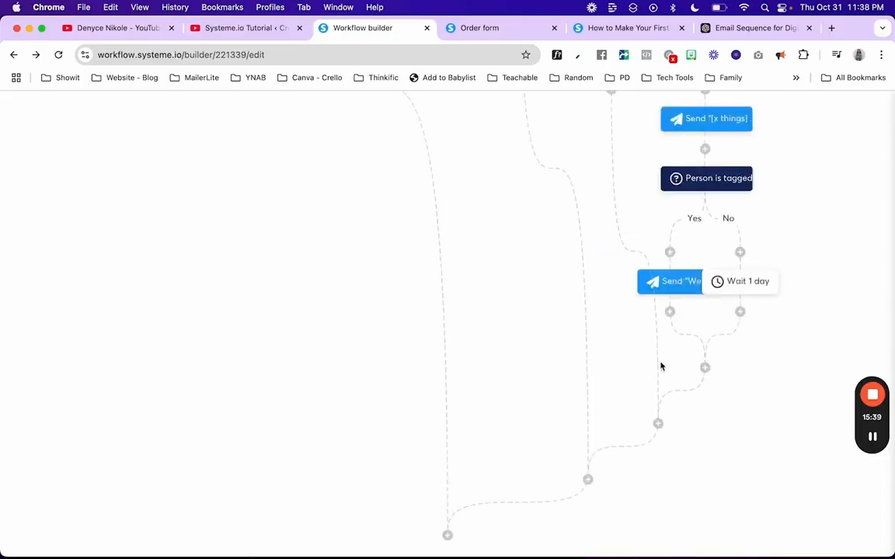
scroll(700, 375, "up", 10)
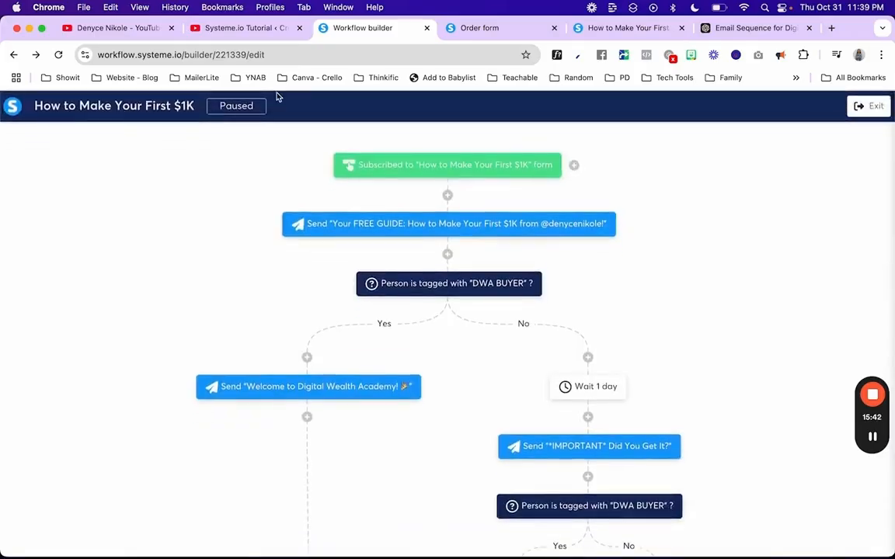
Step: Exit the workflow builder and open the DWA campaign from Emails > Campaigns
left_click(870, 106)
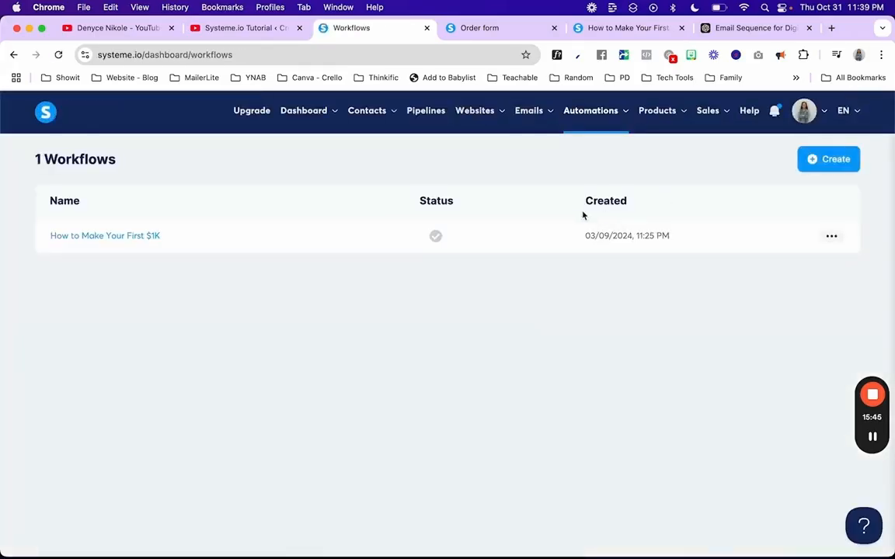
mouse_move(528, 114)
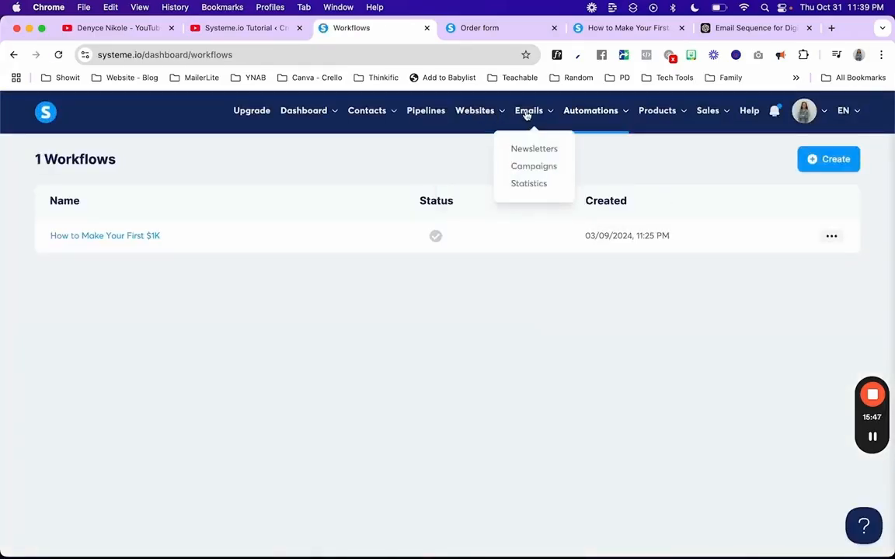
left_click(528, 169)
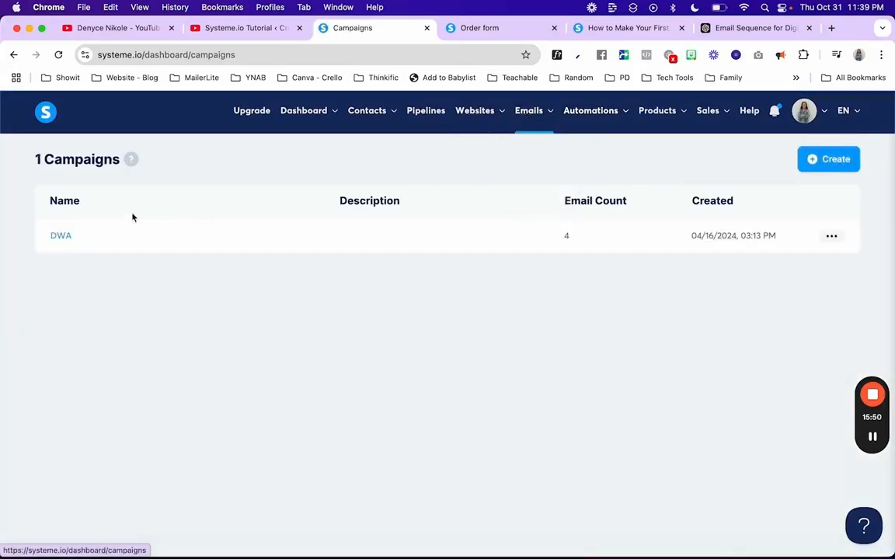
left_click(60, 240)
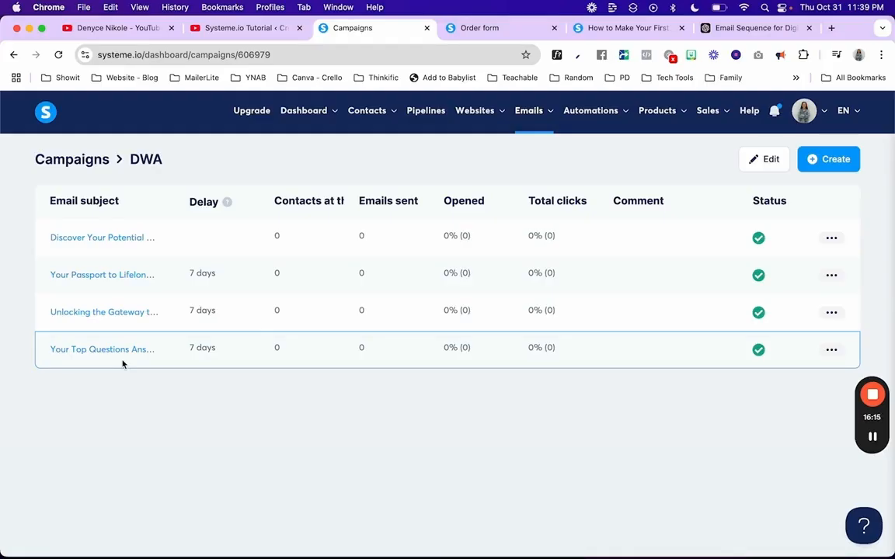
left_click(830, 28)
Step: Load the creator's public systeme.io site in the new tab, then return to the DWA campaign tab
type("denyce")
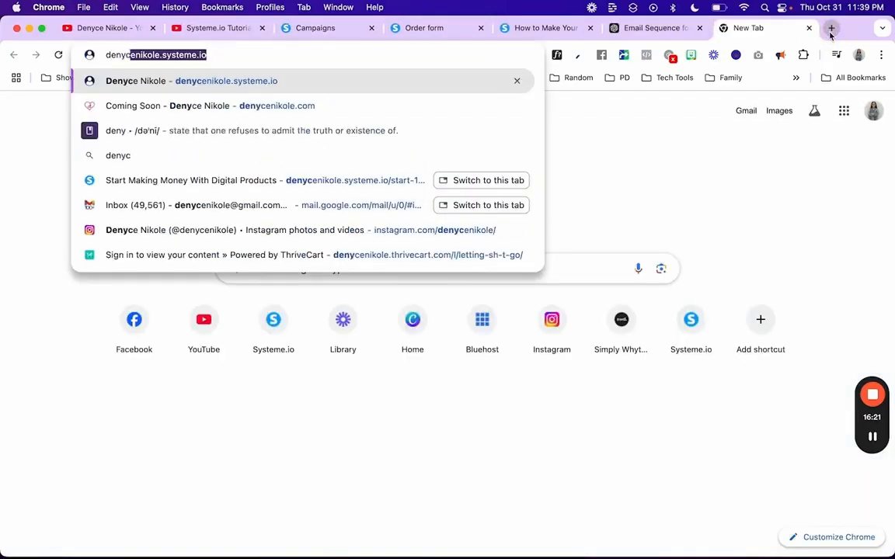
key("Return")
scroll(410, 365, "down", 5)
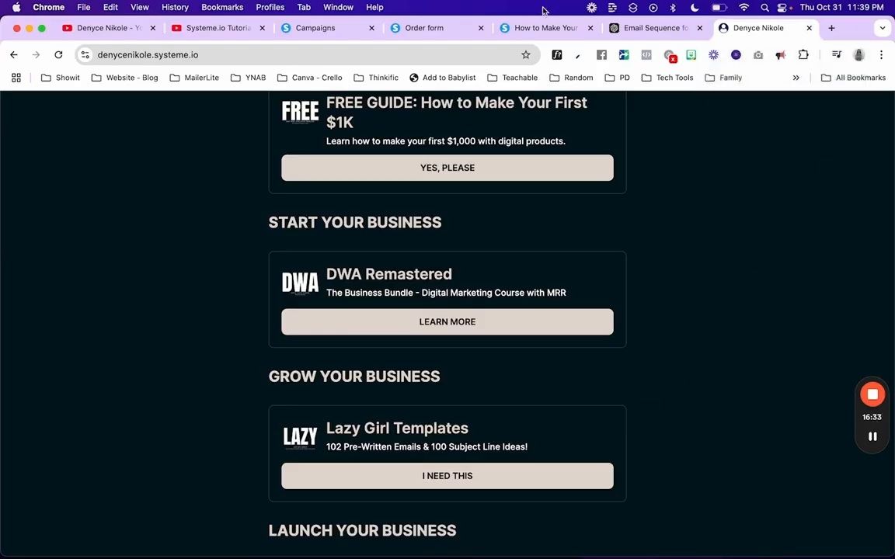
left_click(424, 32)
left_click(337, 34)
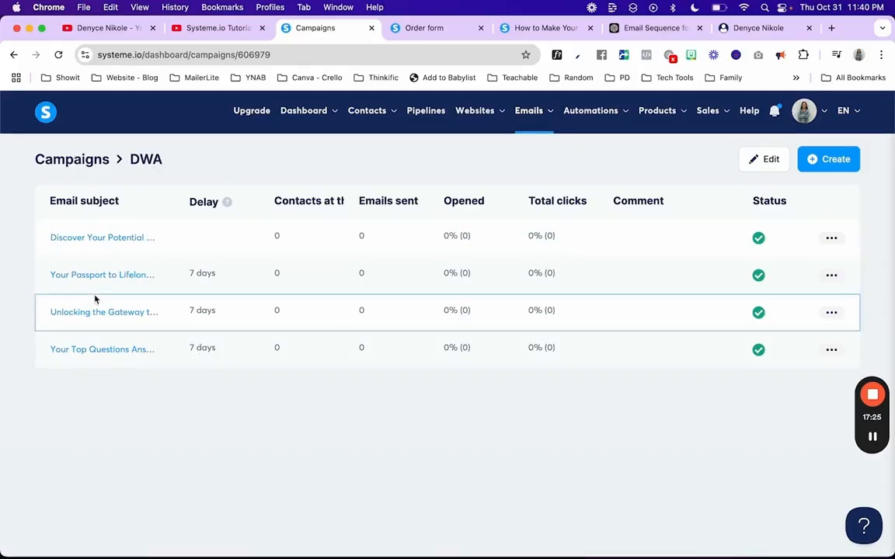
Step: Go to the empty Automations > Rules list and start creating a new rule
mouse_move(536, 113)
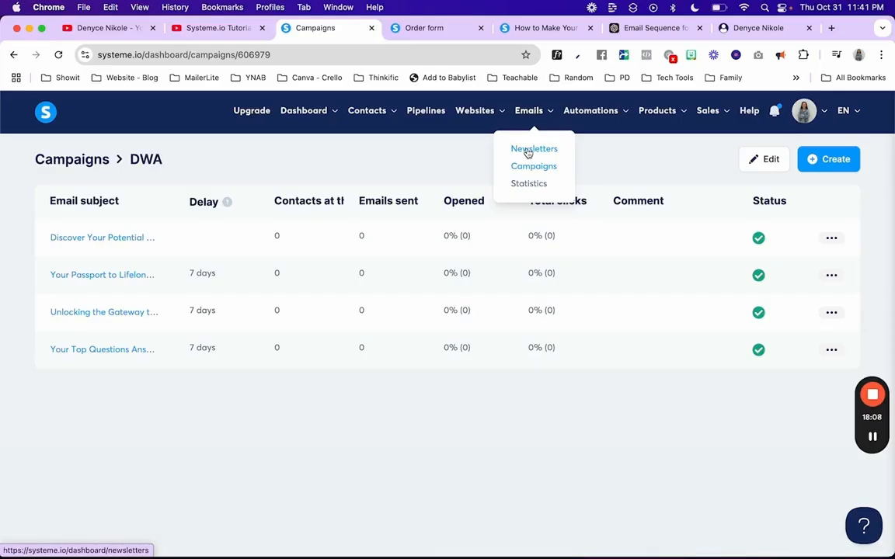
mouse_move(593, 117)
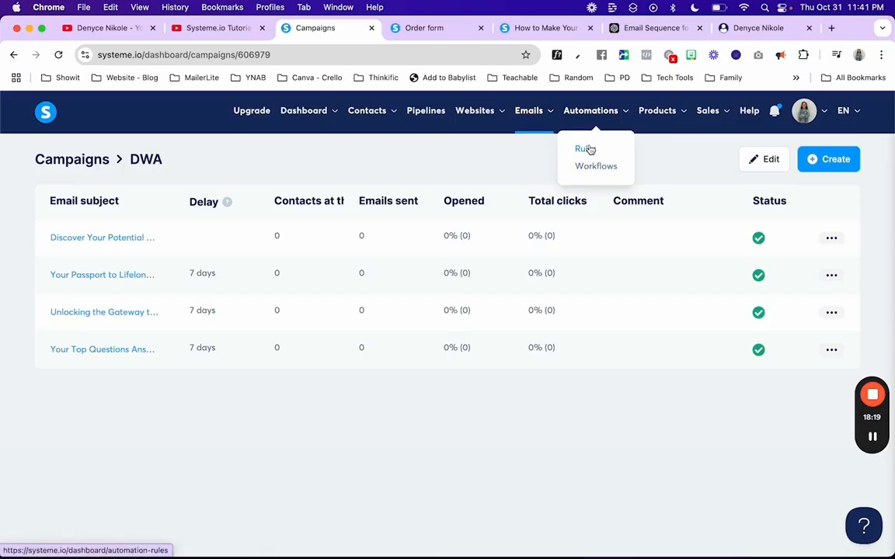
left_click(585, 148)
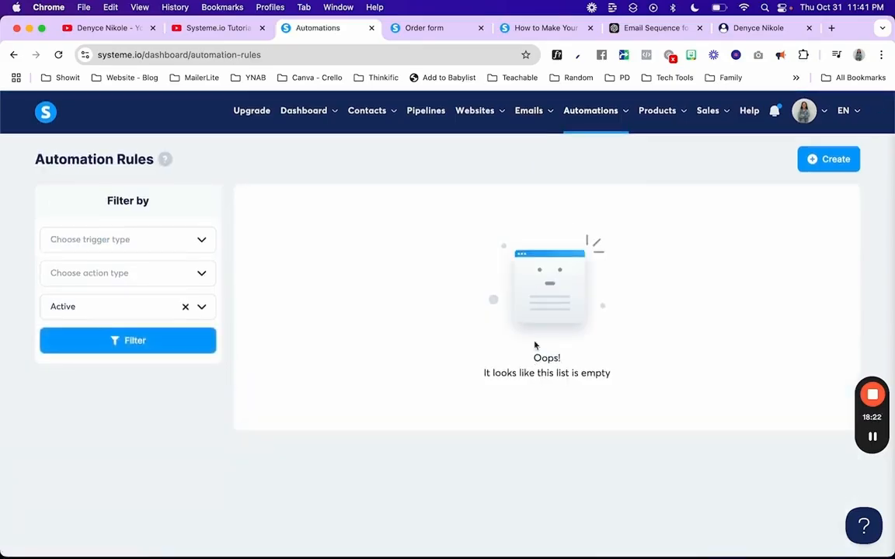
left_click(583, 167)
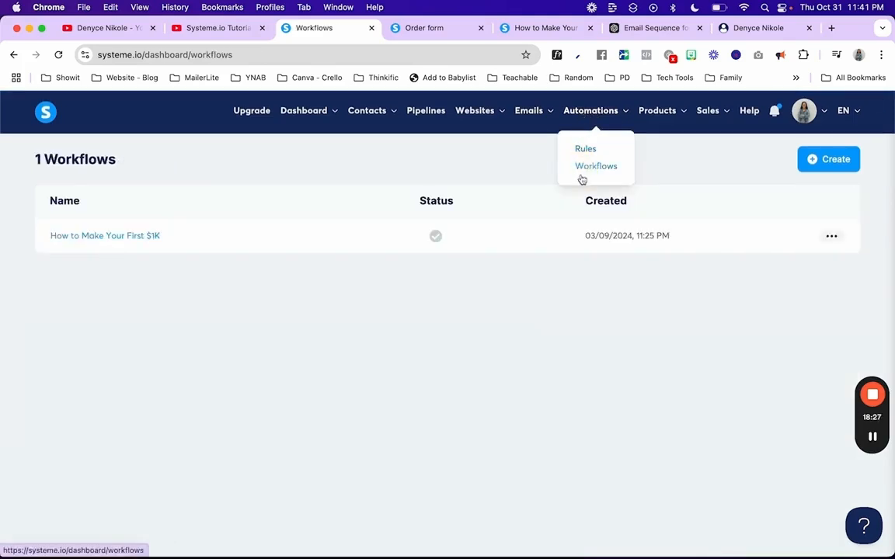
left_click(585, 149)
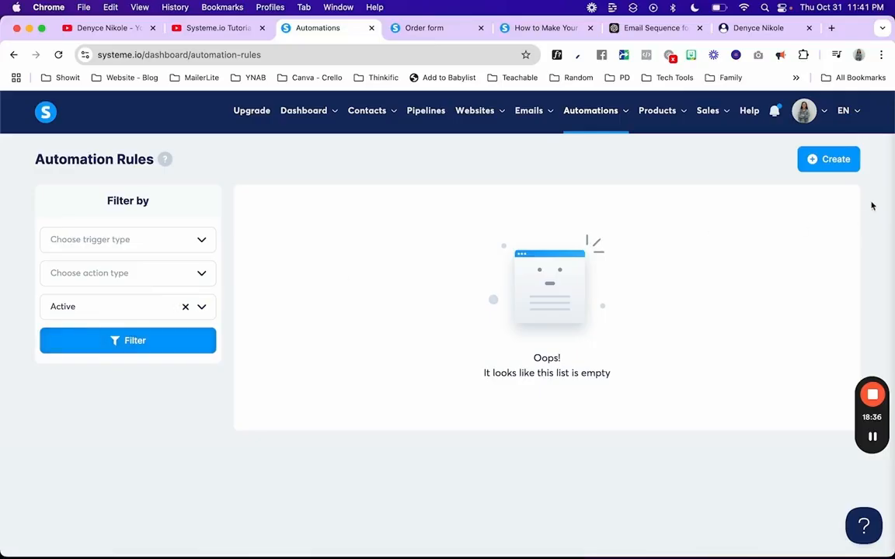
left_click(829, 158)
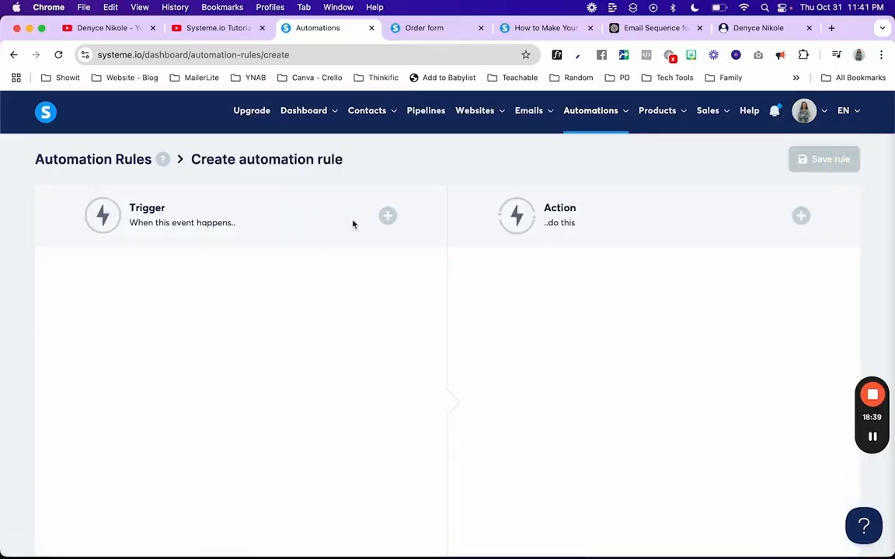
Step: Set the rule's trigger to Tag added with the DWA BUYER tag
left_click(388, 215)
scroll(386, 309, "down", 10)
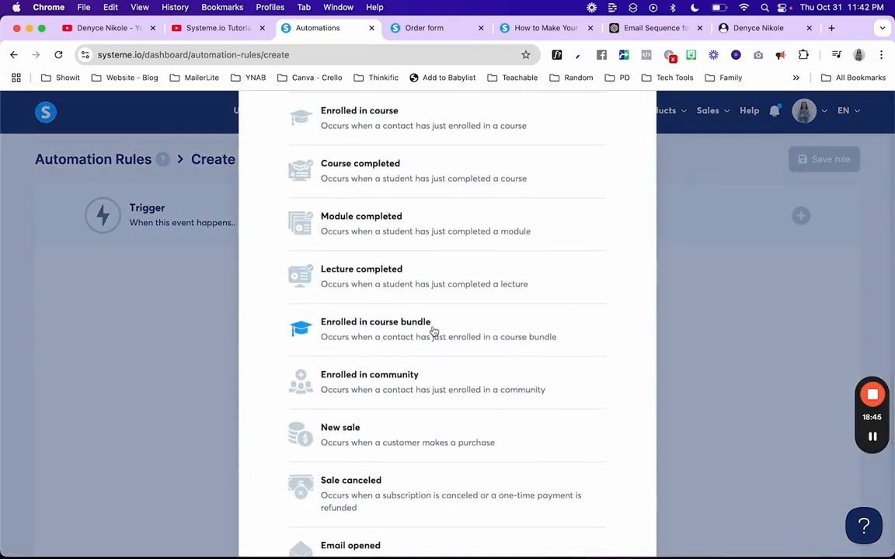
scroll(432, 332, "up", 5)
scroll(433, 331, "down", 2)
scroll(434, 331, "up", 3)
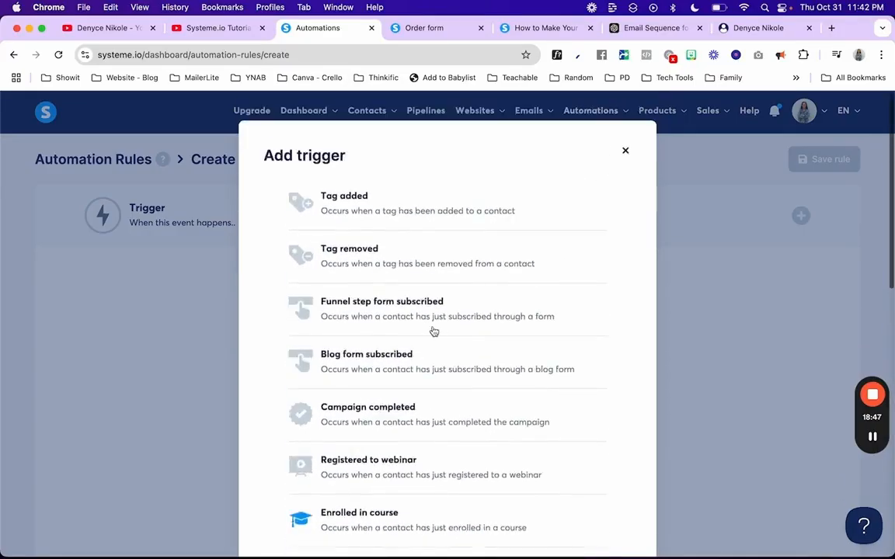
left_click(385, 208)
left_click(359, 323)
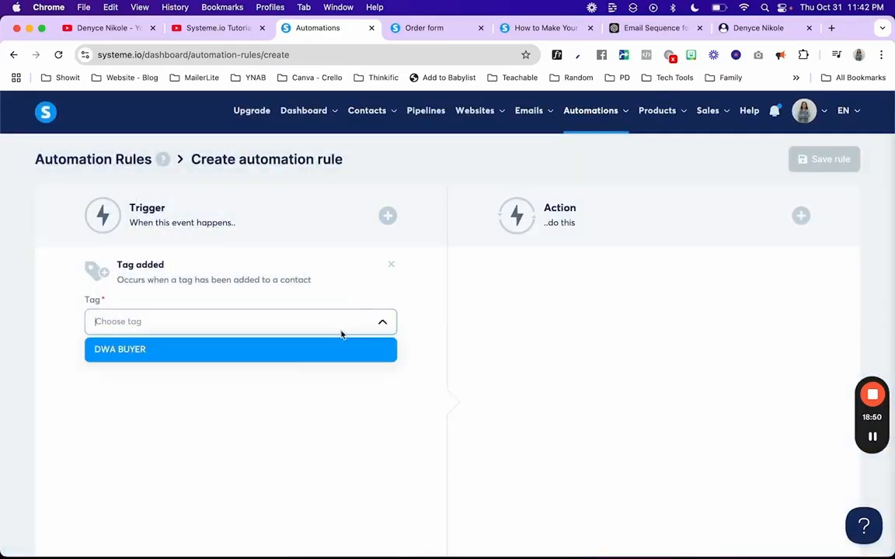
left_click(355, 351)
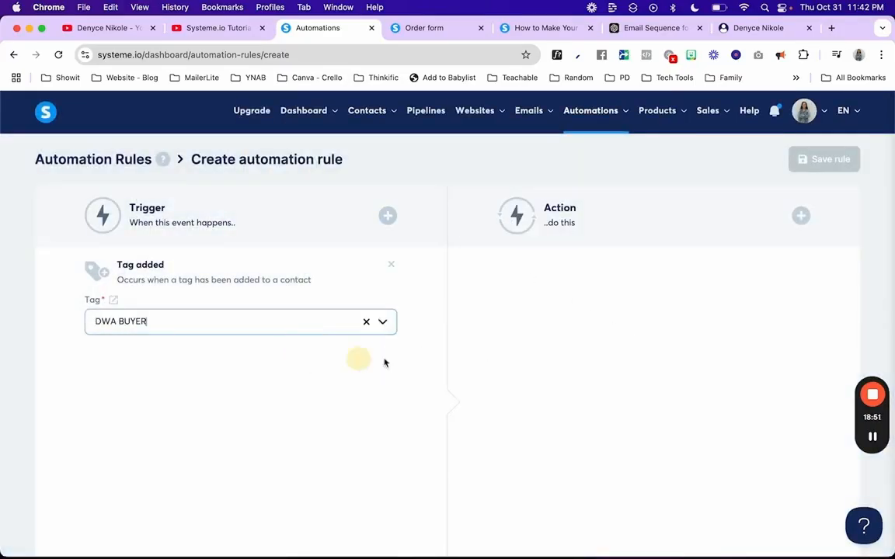
Step: Set the rule's action to add contacts to the Sale / Conversion pipeline stage
left_click(801, 216)
scroll(445, 320, "down", 6)
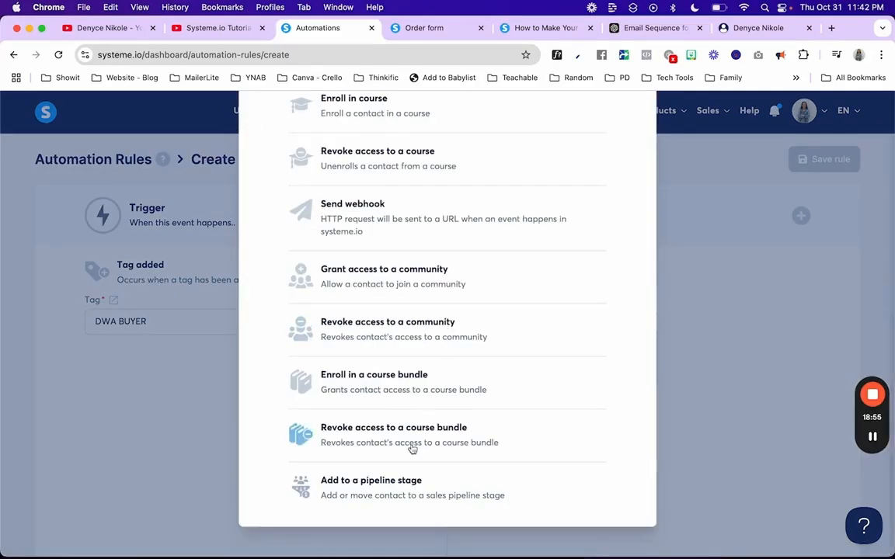
left_click(399, 490)
left_click(606, 318)
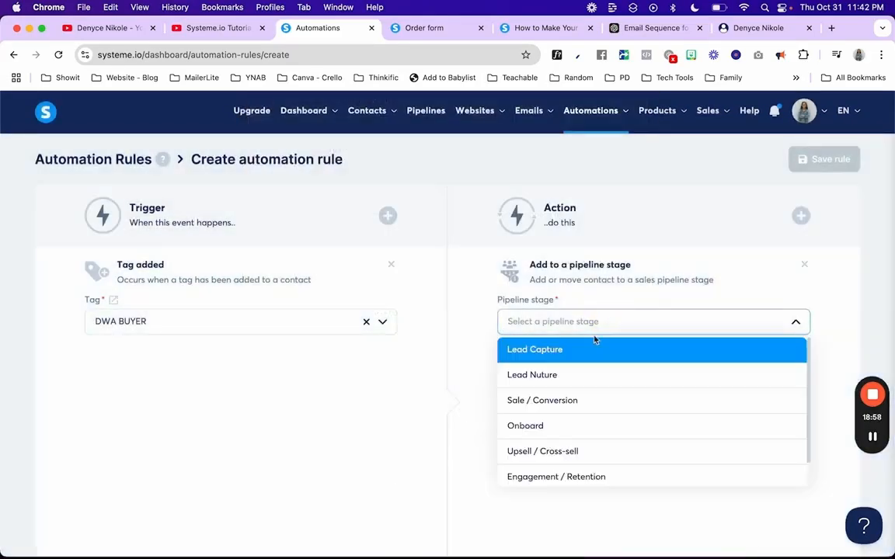
left_click(579, 401)
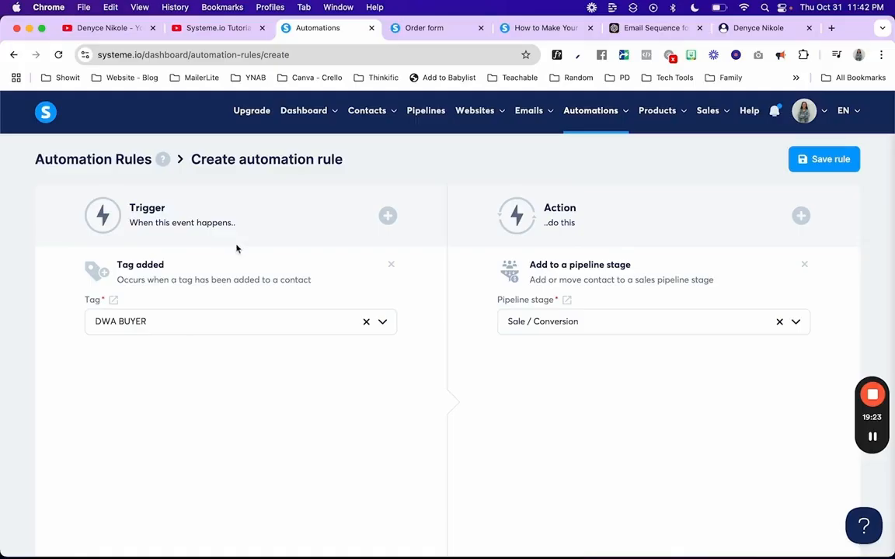
mouse_move(575, 108)
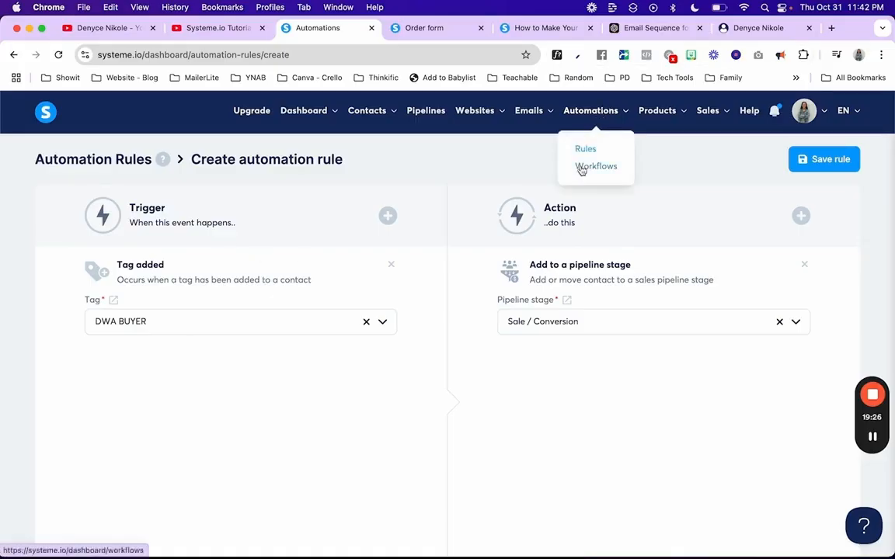
Step: Open Upgrade and scroll the My plan table, highlighting the Freemium Workflows 0/1 usage
mouse_move(589, 130)
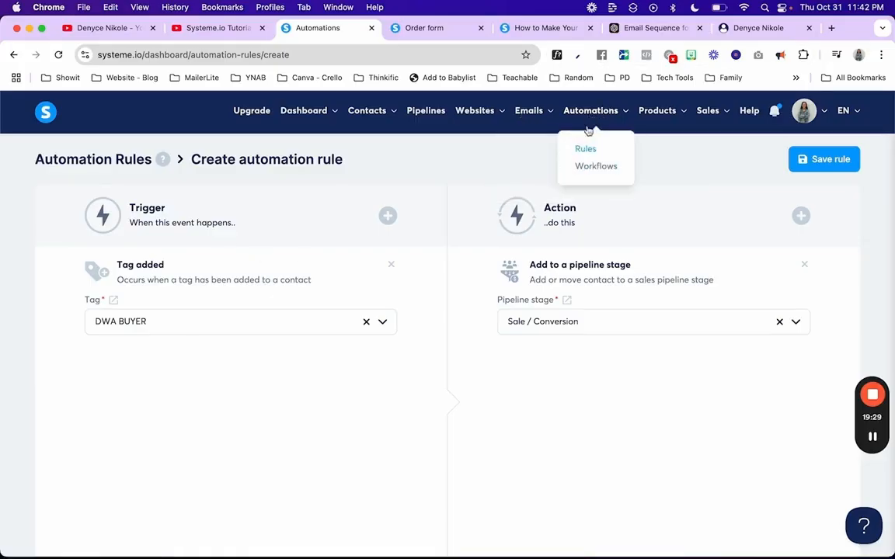
left_click(251, 110)
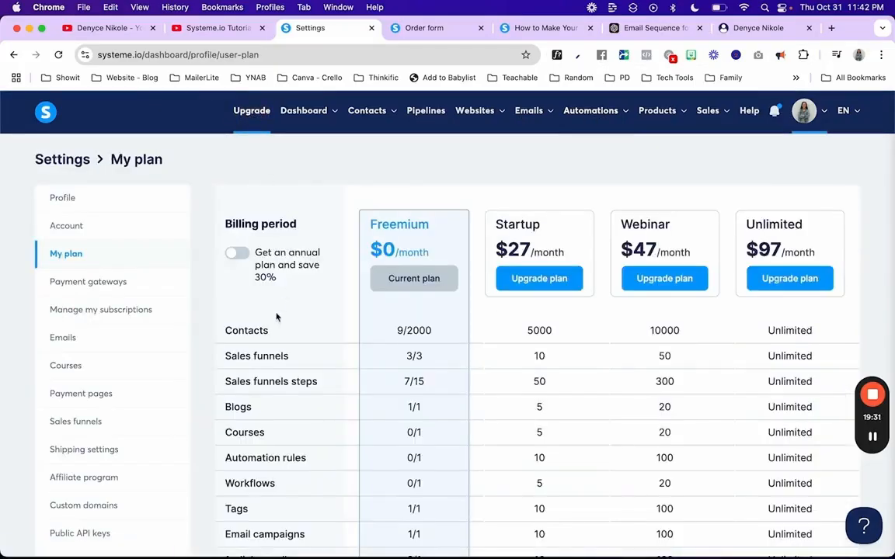
scroll(279, 315, "down", 3)
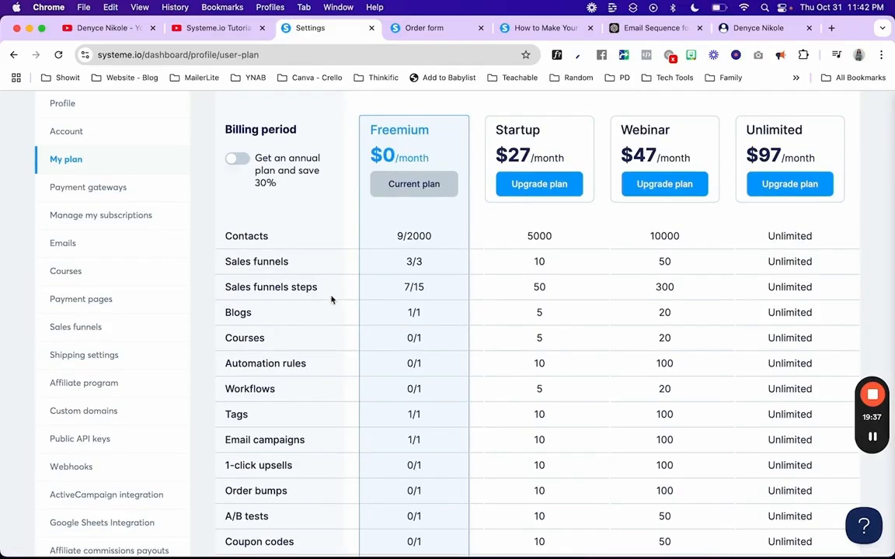
scroll(390, 372, "down", 3)
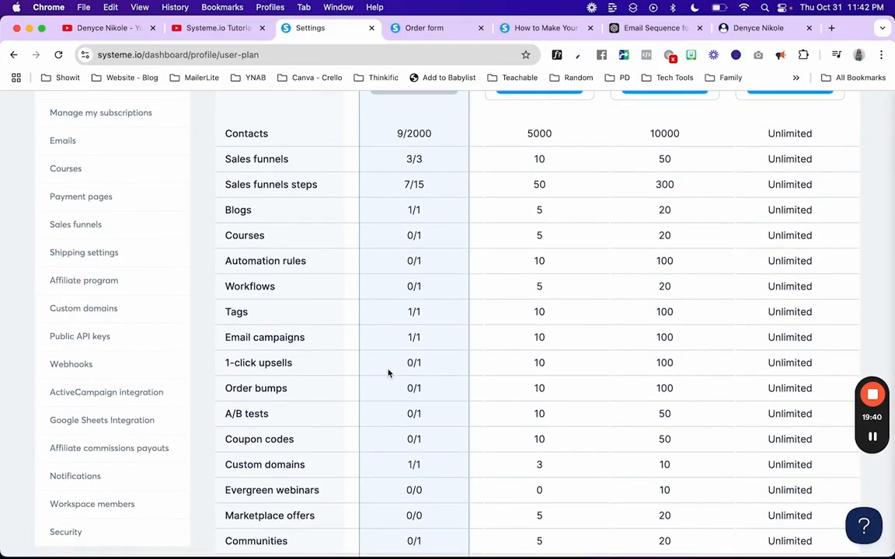
left_click(406, 314)
left_click_drag(401, 338, 423, 340)
scroll(435, 394, "down", 2)
scroll(435, 396, "up", 2)
left_click_drag(402, 300, 423, 303)
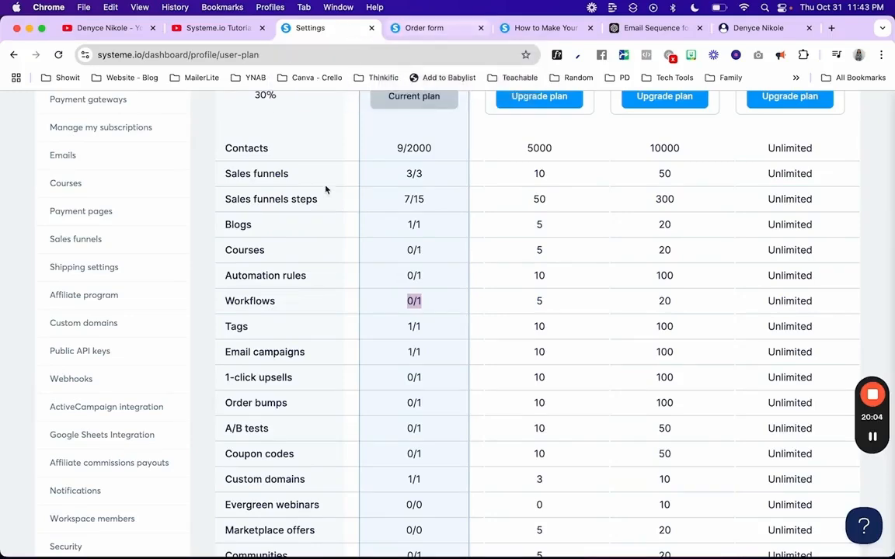
scroll(325, 185, "up", 5)
Step: Check the DWA campaign's settings without changes, then go to the Automations workflows list
mouse_move(540, 115)
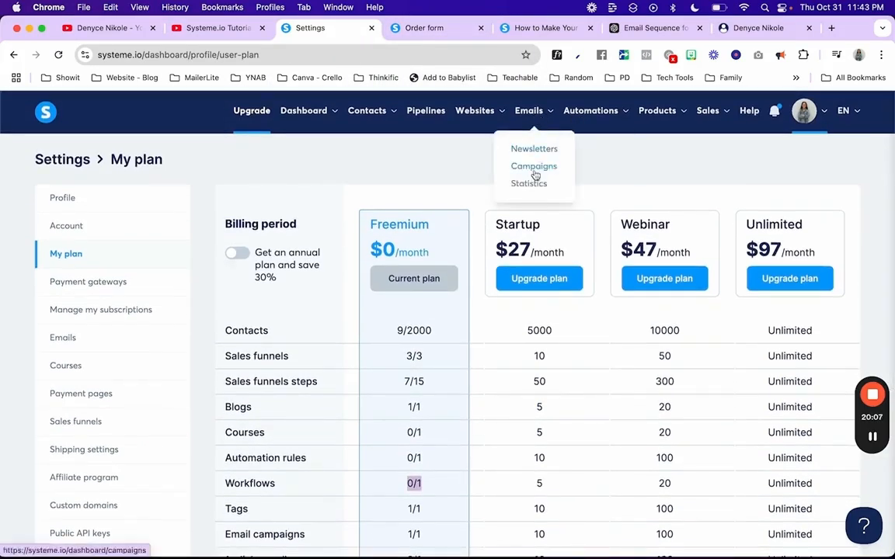
left_click(535, 174)
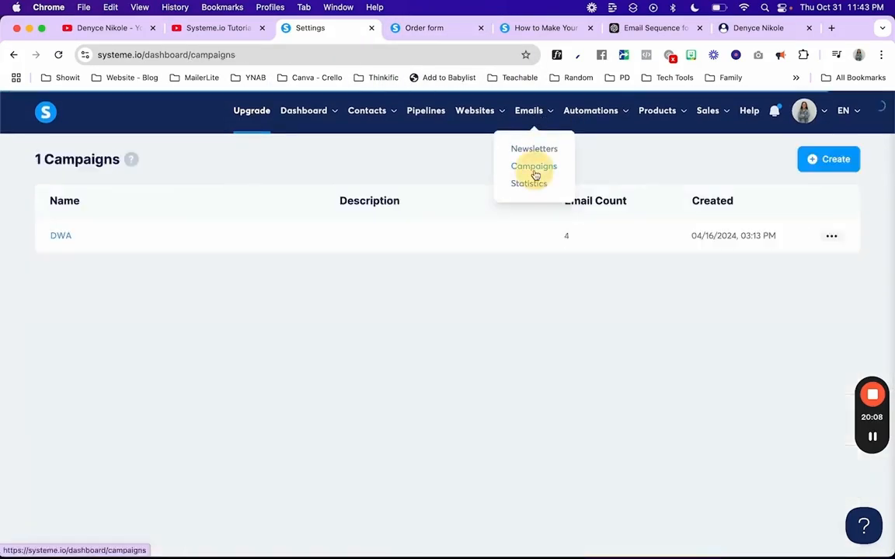
left_click(830, 237)
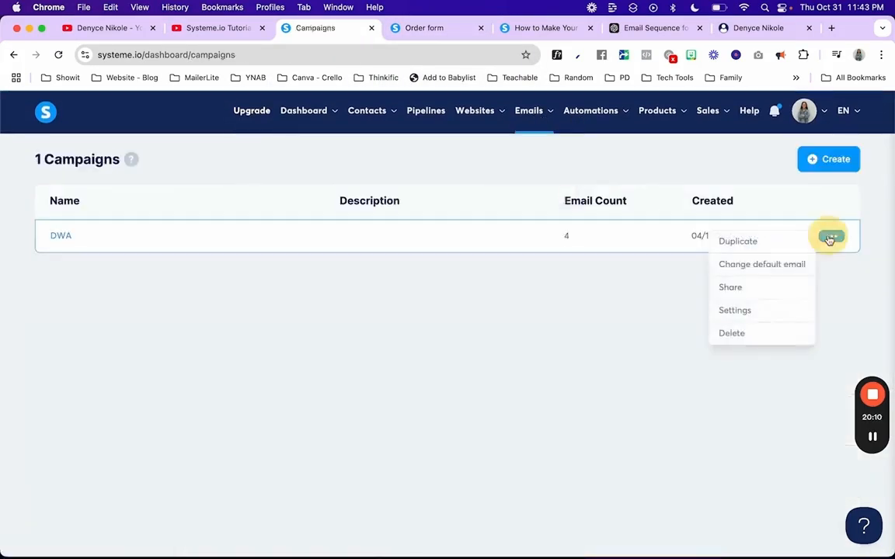
left_click(735, 311)
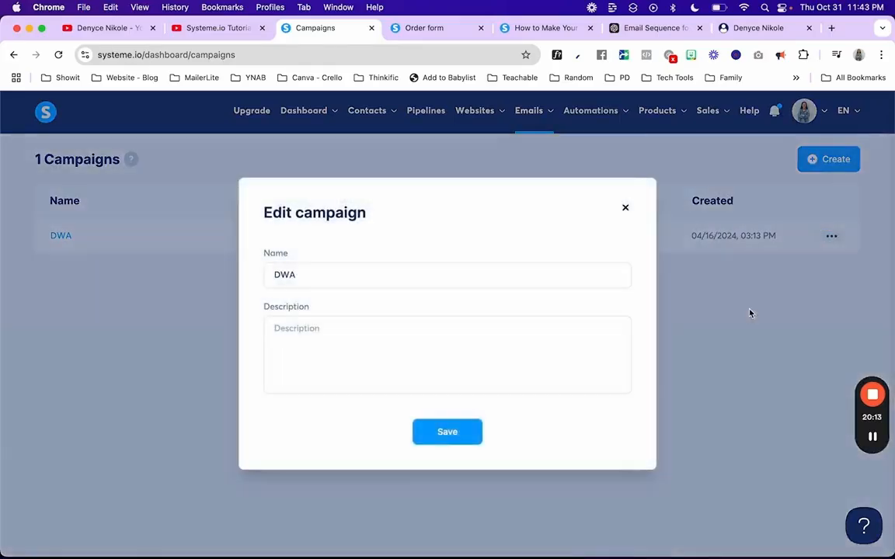
left_click(626, 205)
left_click(832, 237)
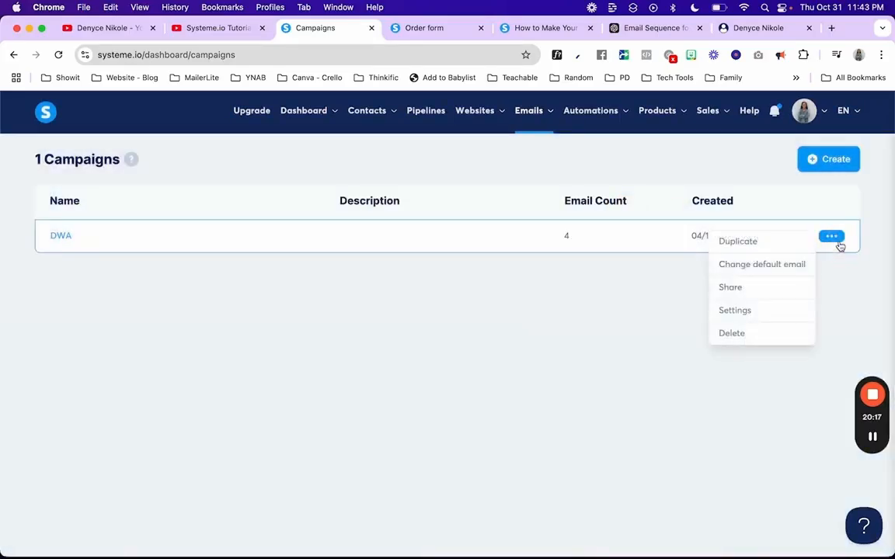
left_click(730, 353)
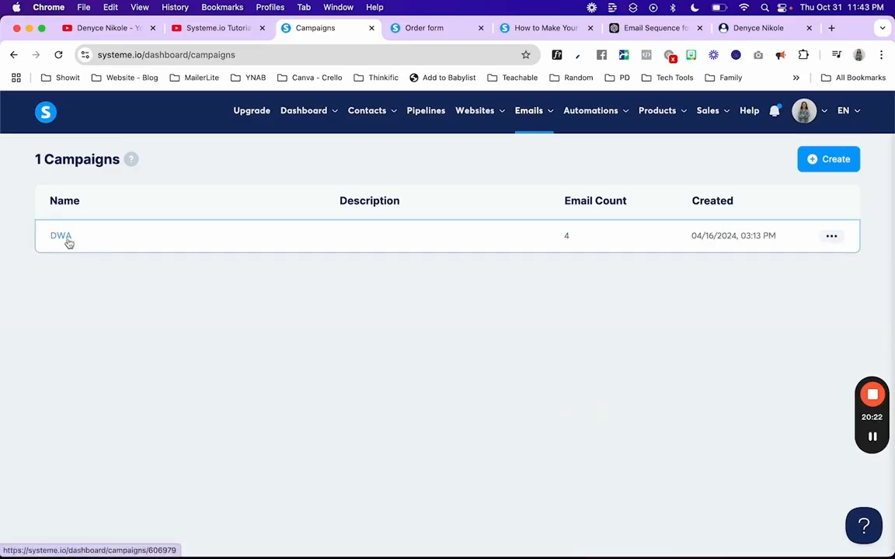
left_click(830, 236)
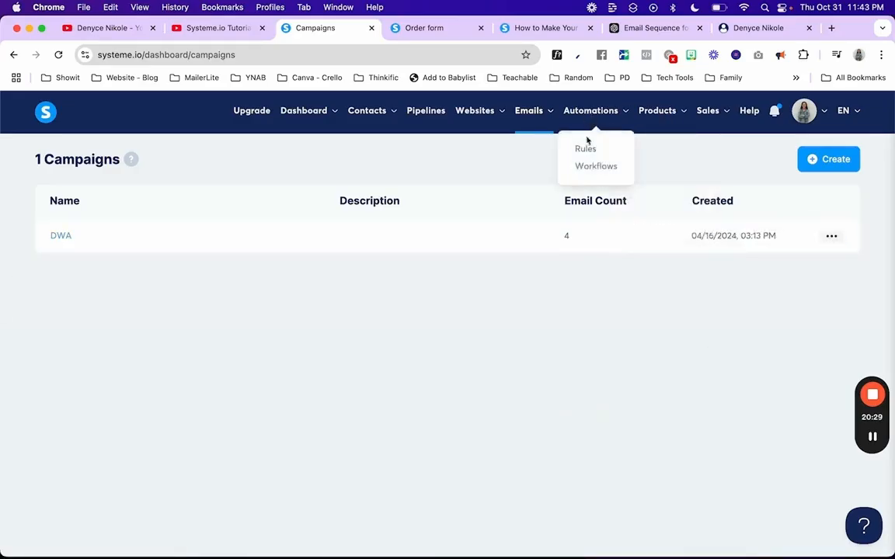
left_click(589, 166)
Step: Create a workflow named 'How to Make Your First $$1K' from the copied name and open it
left_click(841, 163)
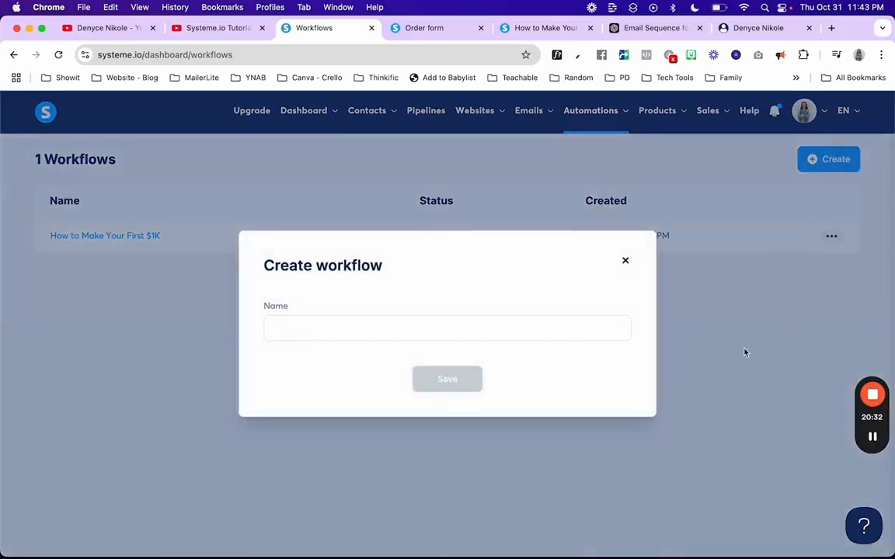
left_click(626, 261)
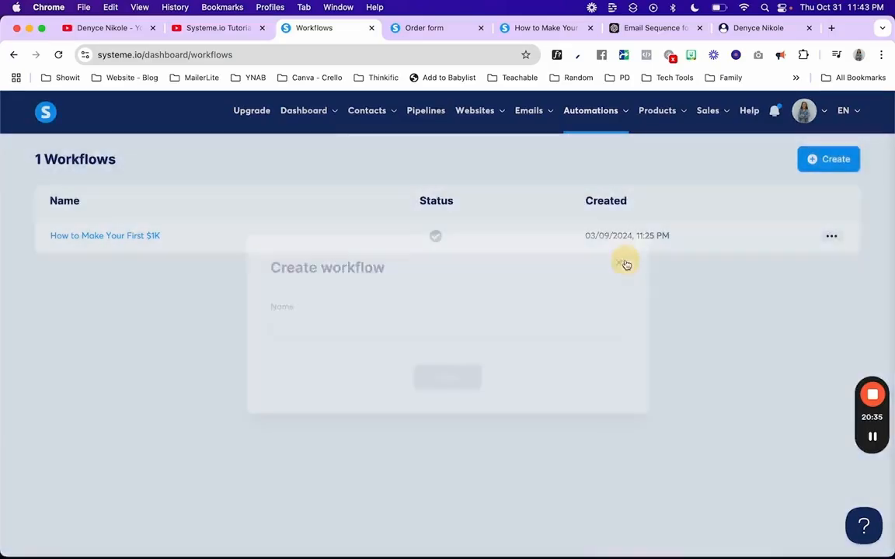
triple_click(178, 237)
key("super+c")
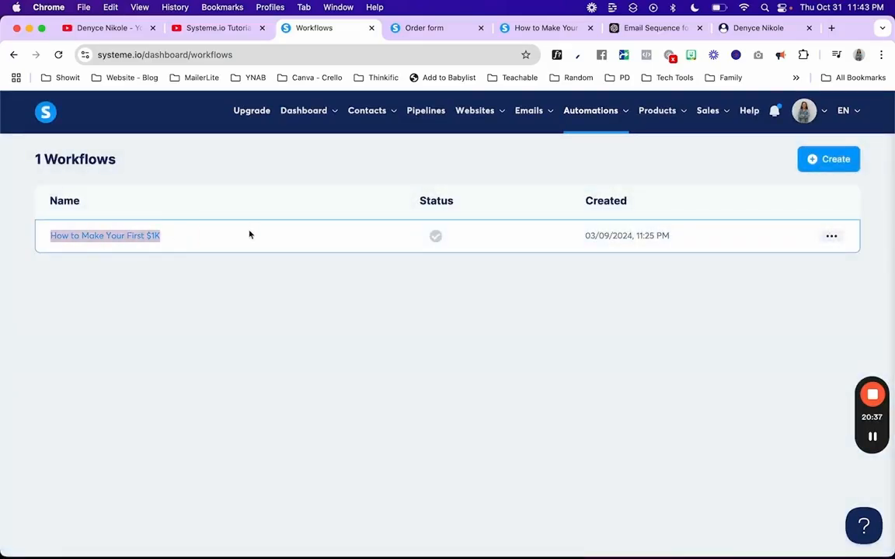
left_click(831, 160)
left_click(303, 333)
key("super+v")
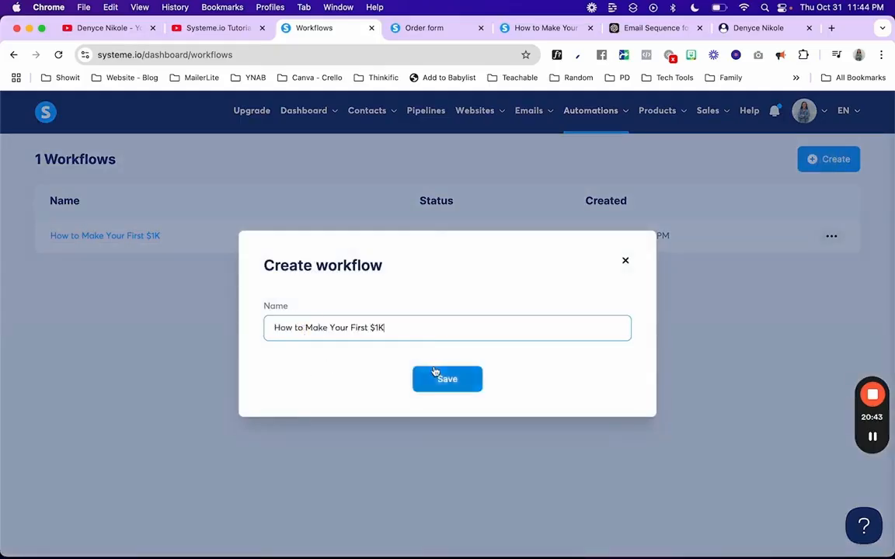
left_click(370, 327)
type("$")
left_click(451, 379)
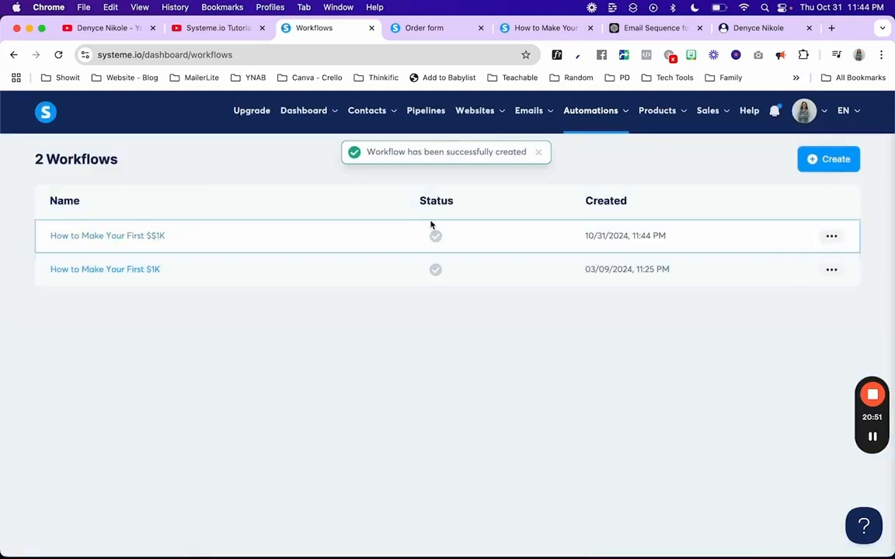
left_click(129, 239)
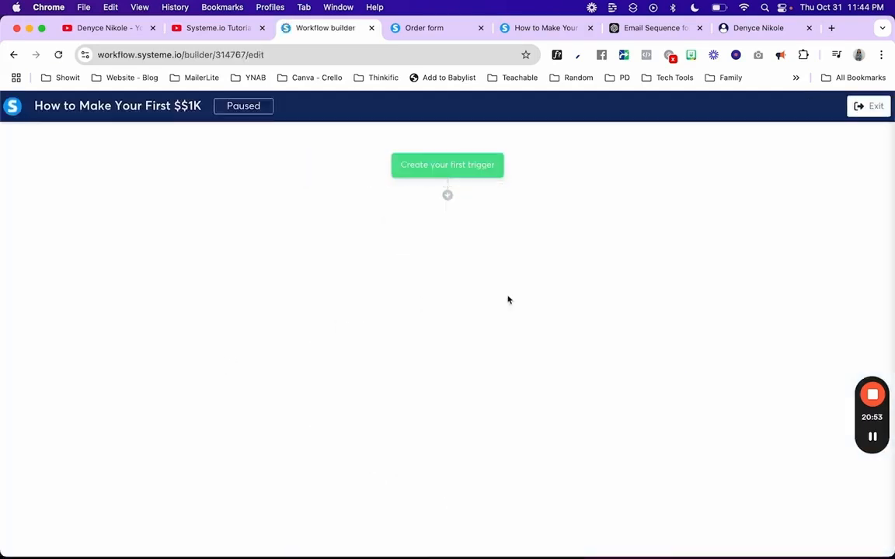
Step: Add a Funnel form subscribed trigger for Digital Wealth Academy's 'How to Make Your First $1K' form
left_click(449, 172)
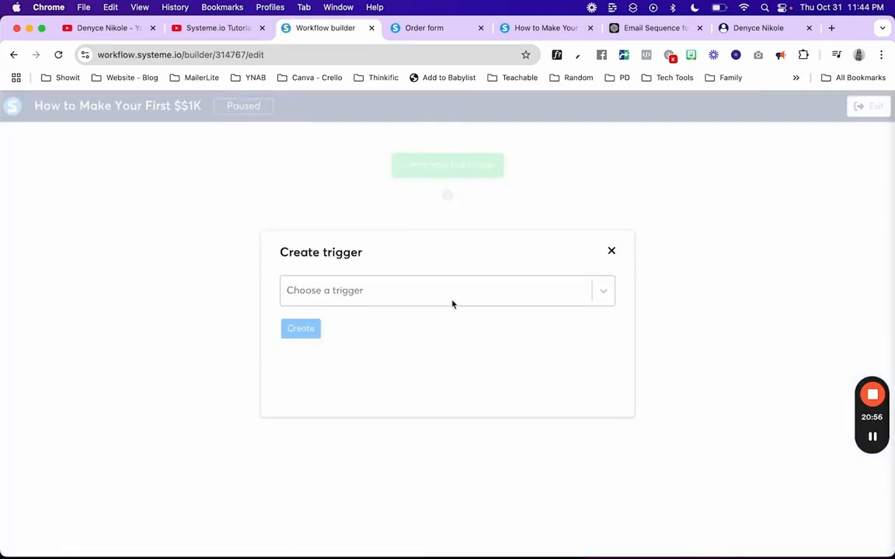
left_click(591, 299)
scroll(516, 356, "down", 1)
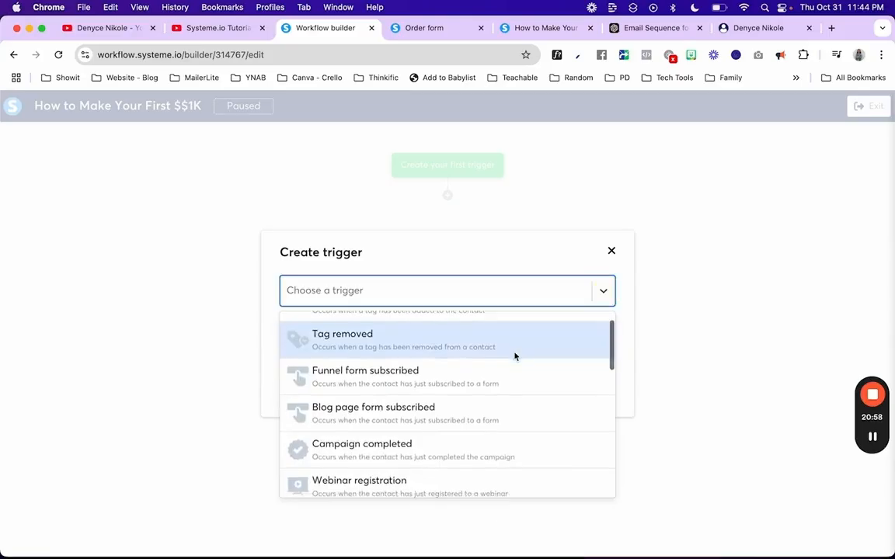
scroll(515, 355, "up", 1)
scroll(514, 356, "down", 1)
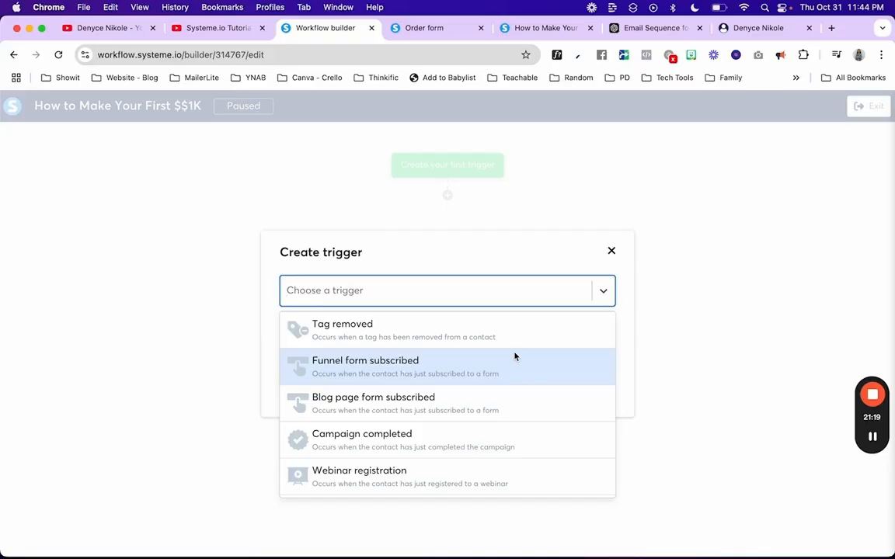
left_click(465, 369)
left_click(449, 333)
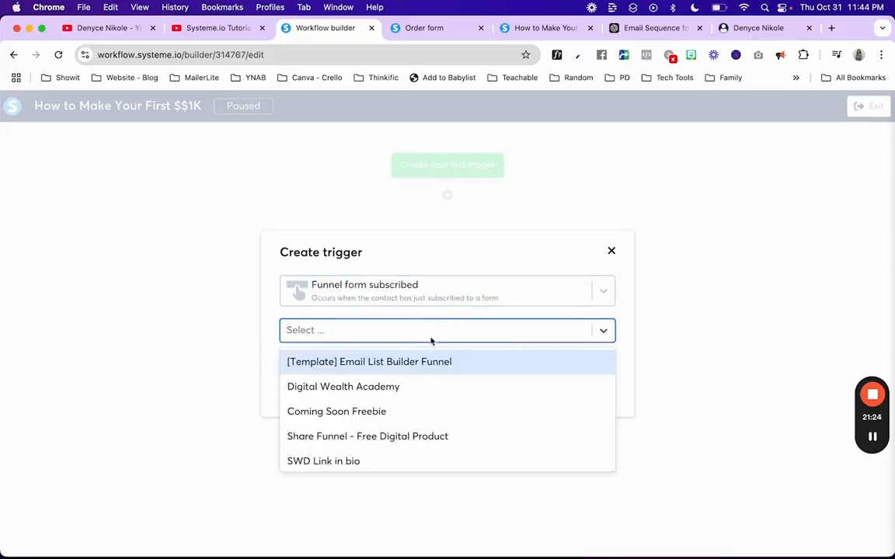
left_click(376, 389)
left_click(369, 362)
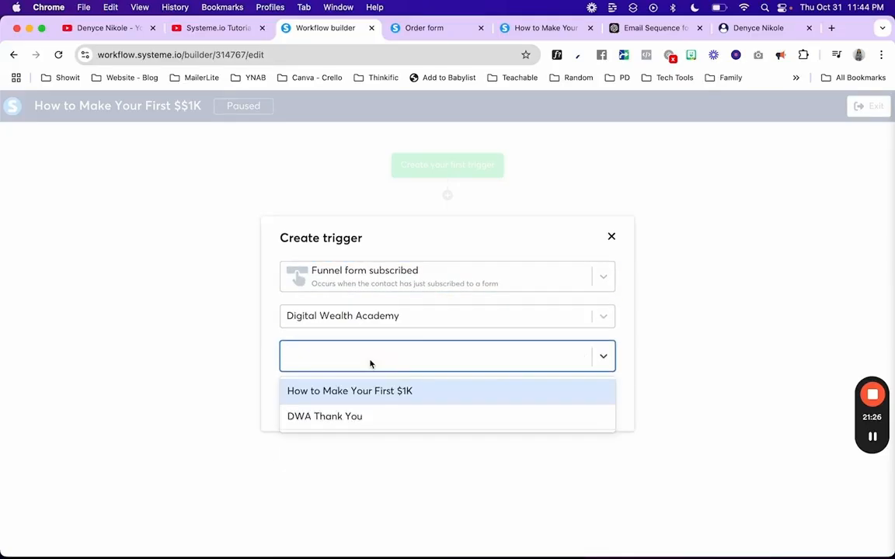
left_click(349, 392)
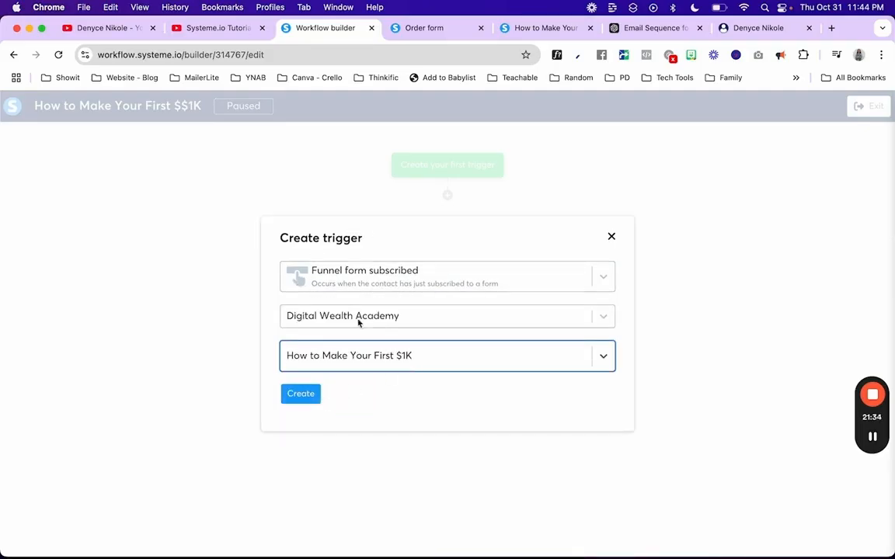
left_click(302, 398)
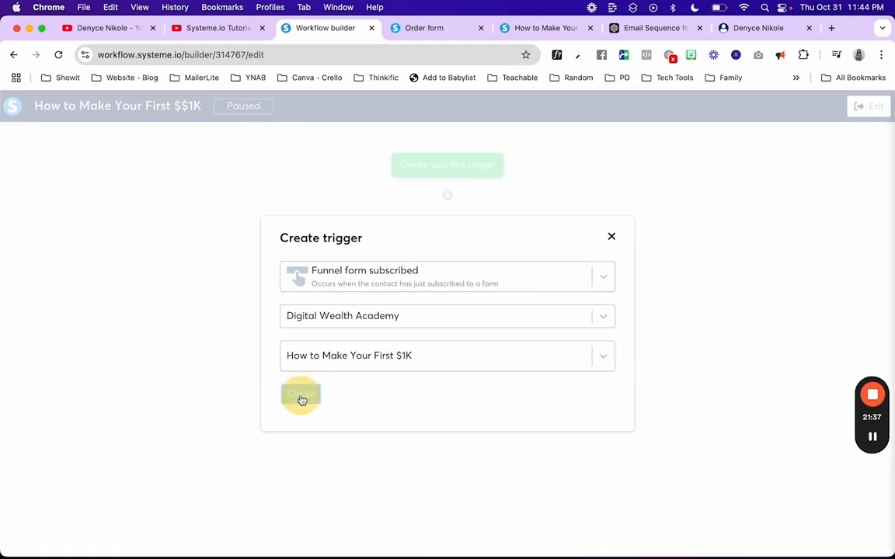
left_click(448, 197)
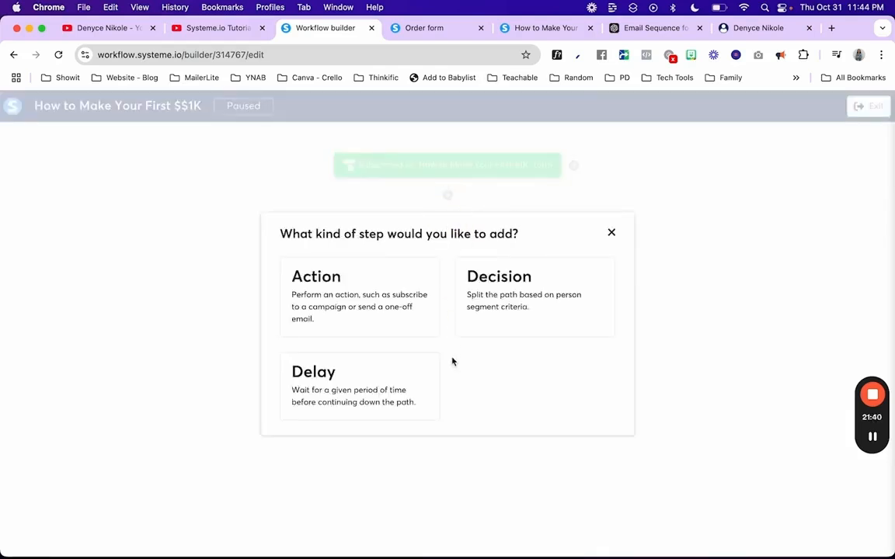
Step: Add a Send an email action using the 'Your FREE GUIDE' email and open it for editing
left_click(408, 304)
left_click(398, 295)
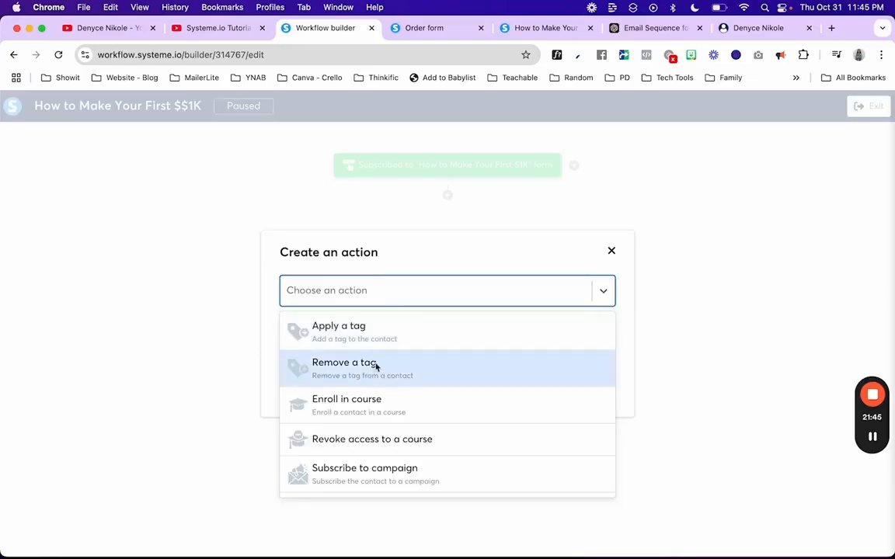
scroll(373, 393, "down", 2)
scroll(373, 392, "down", 3)
left_click(374, 394)
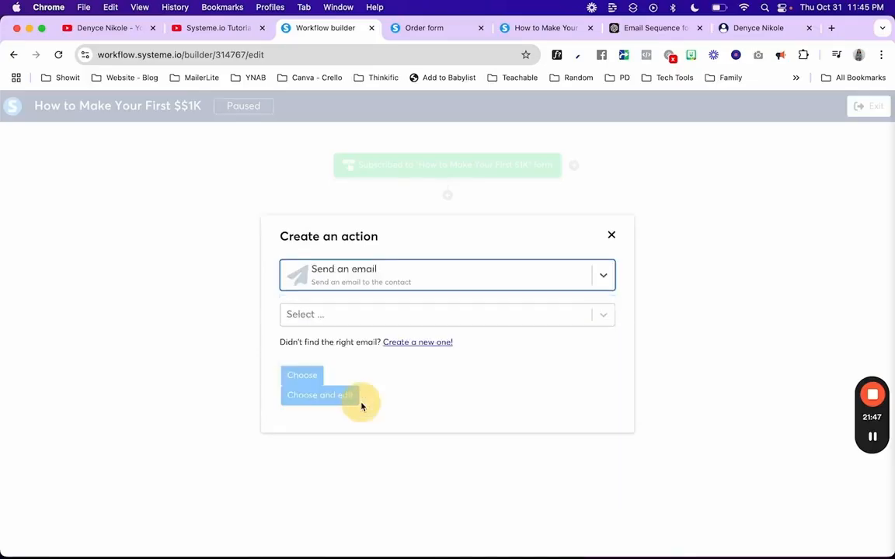
left_click(327, 315)
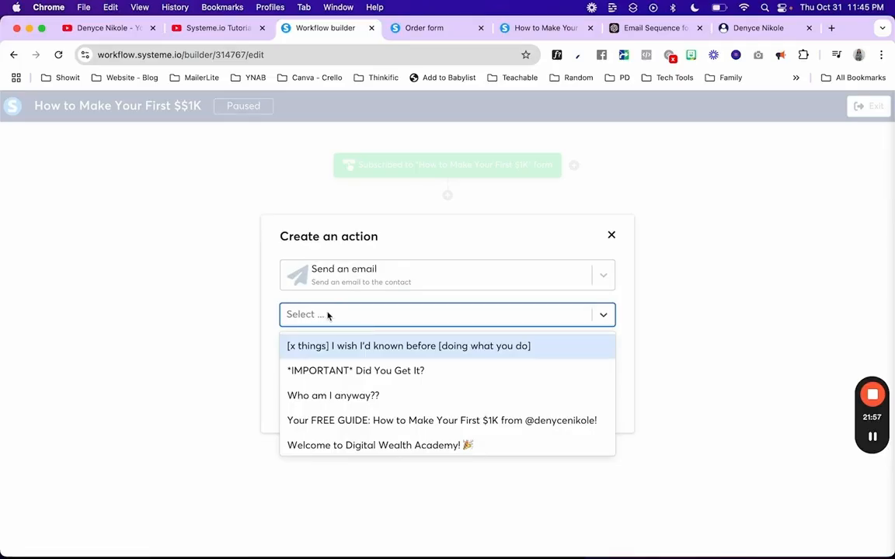
left_click(362, 420)
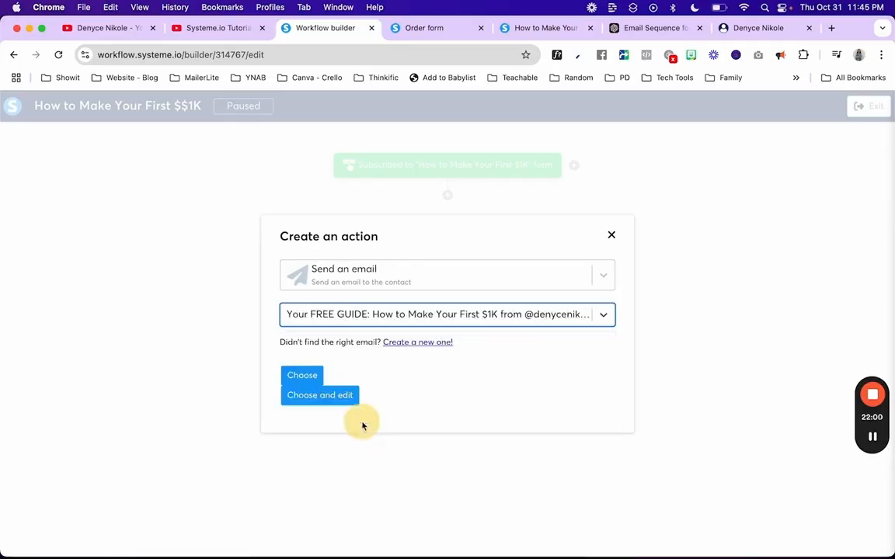
left_click(310, 394)
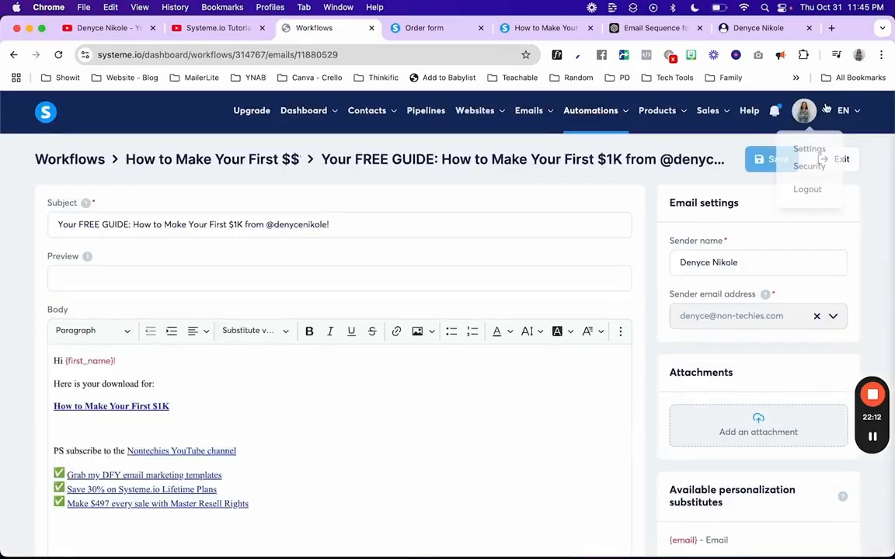
Step: Browse the ChatGPT email sequence chats for MRR Course and digital products
left_click(645, 28)
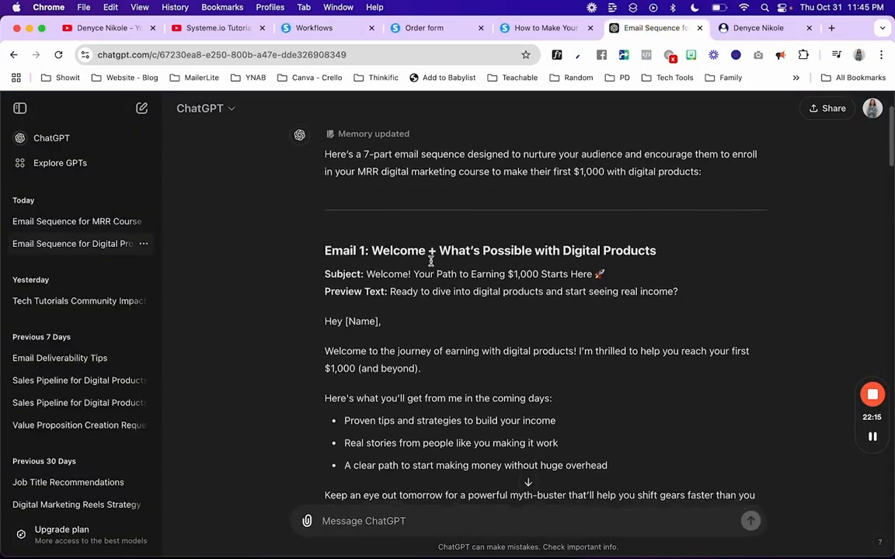
scroll(432, 261, "down", 1)
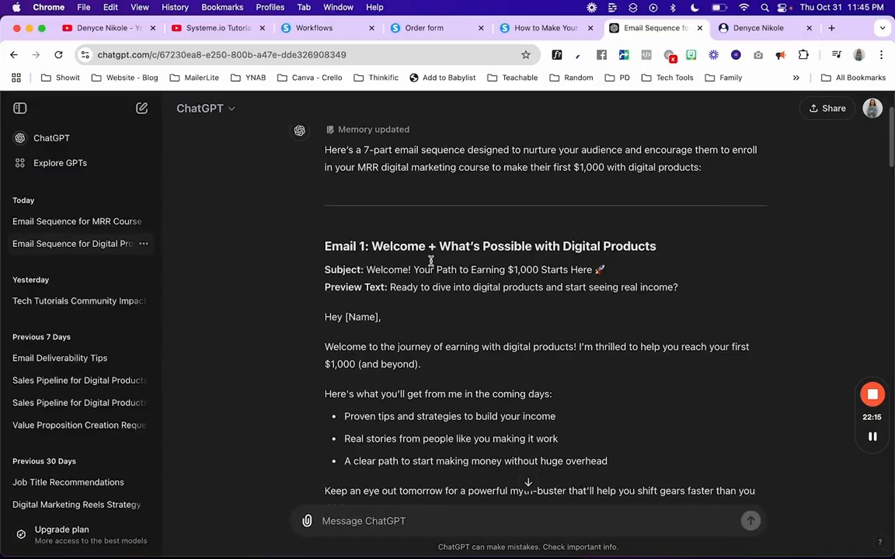
left_click(80, 227)
scroll(298, 290, "up", 20)
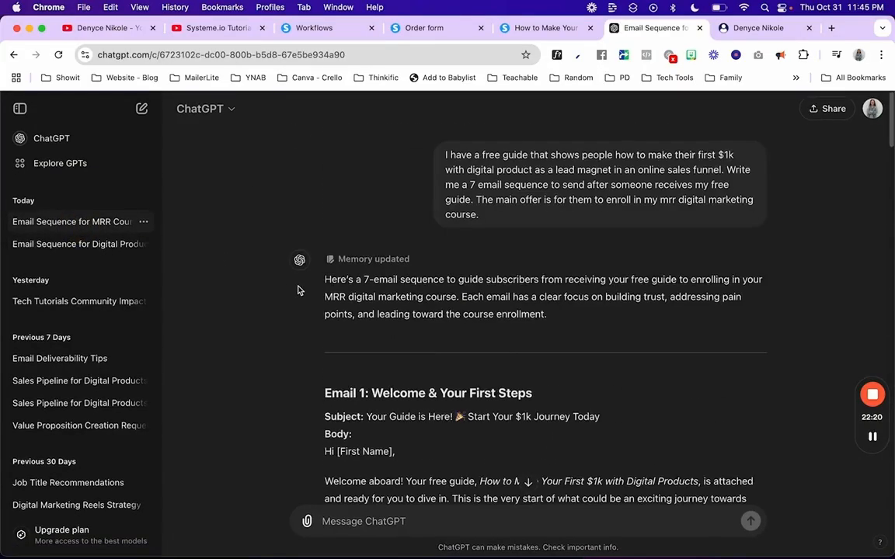
scroll(300, 291, "down", 3)
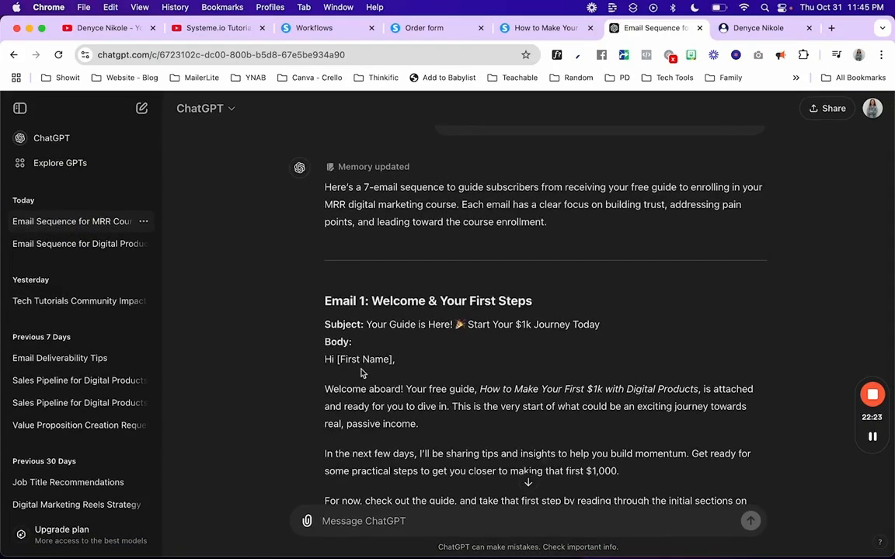
scroll(362, 374, "down", 5)
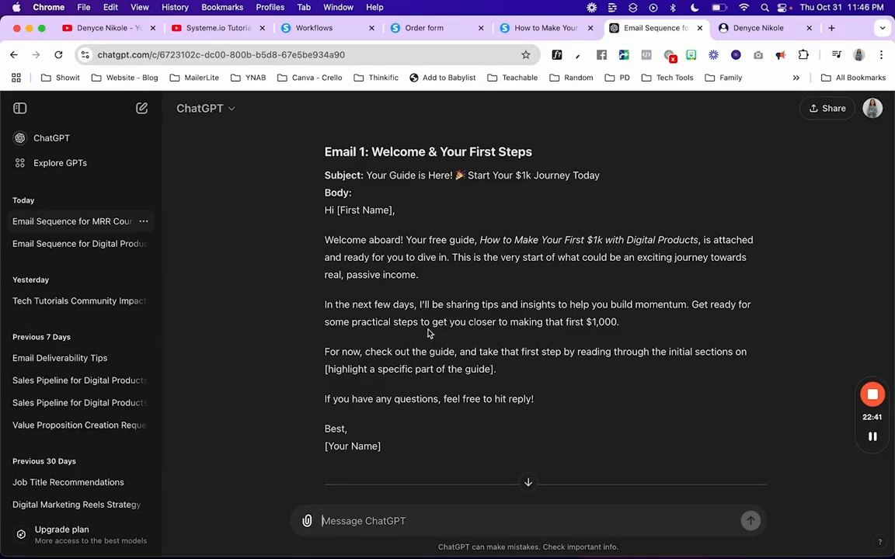
left_click(38, 249)
scroll(443, 252, "up", 5)
scroll(444, 252, "up", 15)
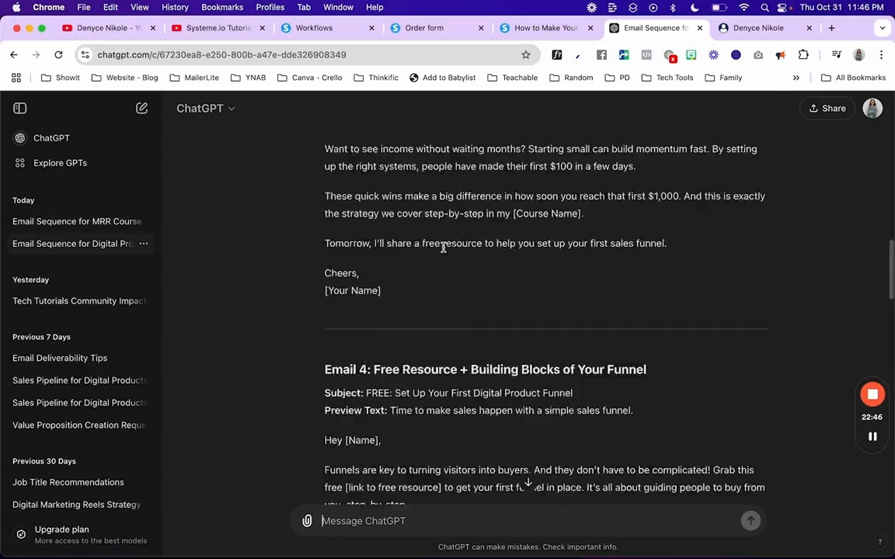
scroll(435, 241, "down", 3)
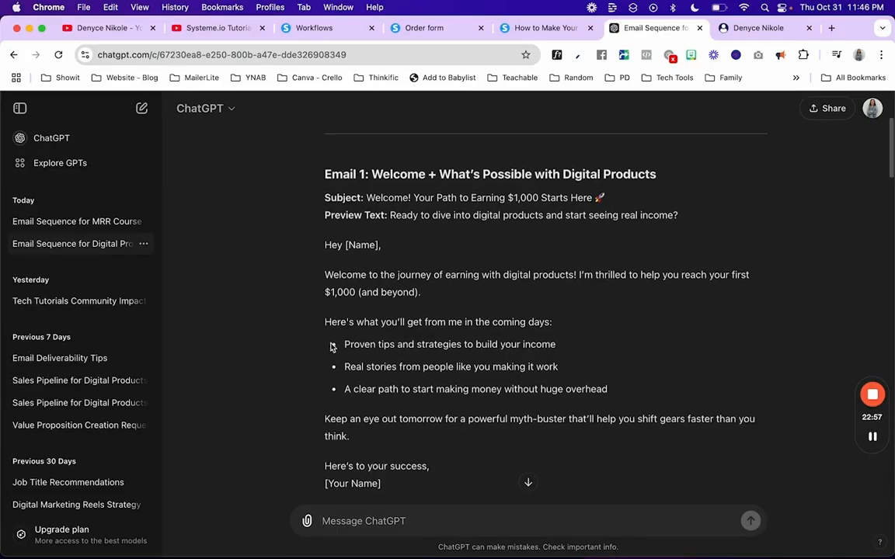
scroll(331, 345, "down", 3)
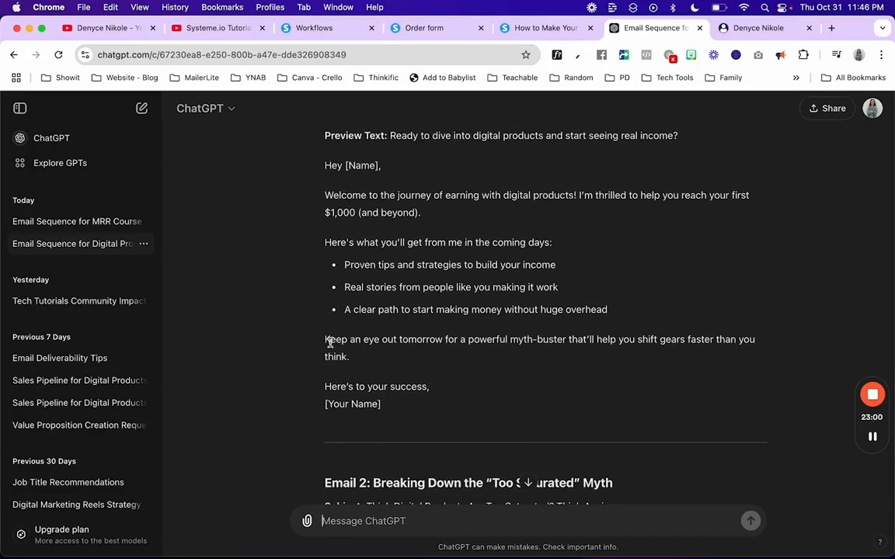
scroll(329, 342, "down", 5)
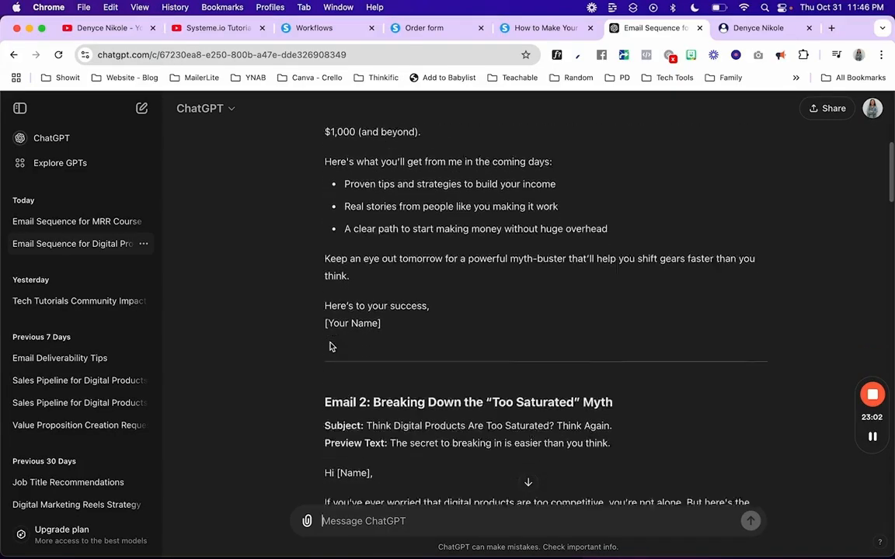
scroll(329, 345, "up", 6)
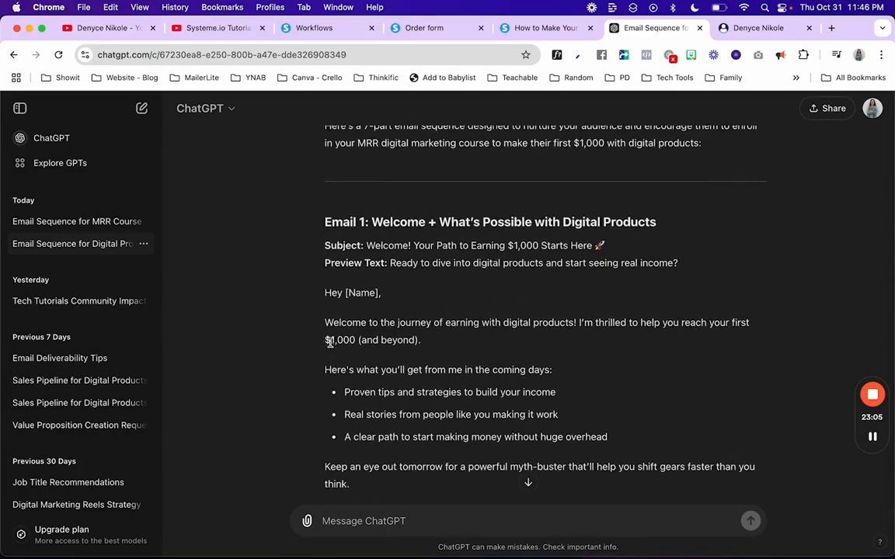
Step: Select Email 1's subject line in the MRR course chat, then return to the workflow email
left_click(118, 220)
scroll(344, 262, "up", 20)
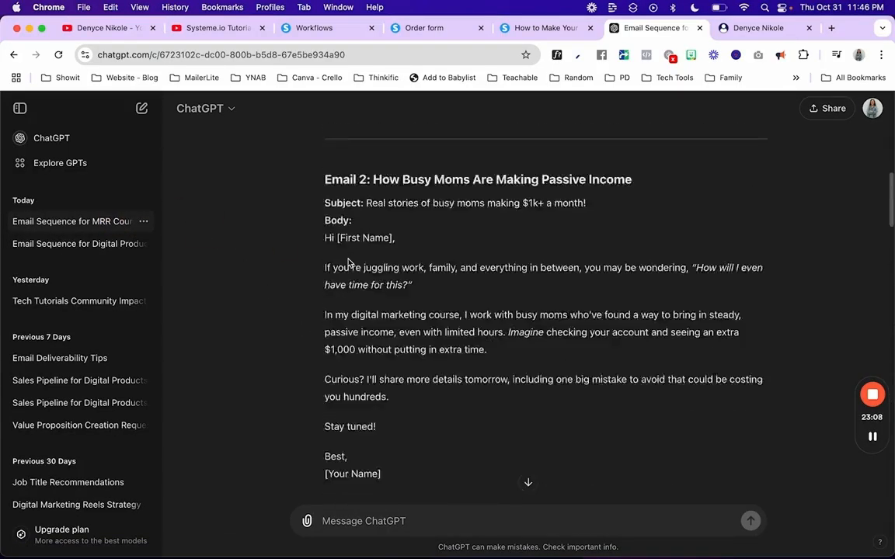
scroll(347, 261, "down", 3)
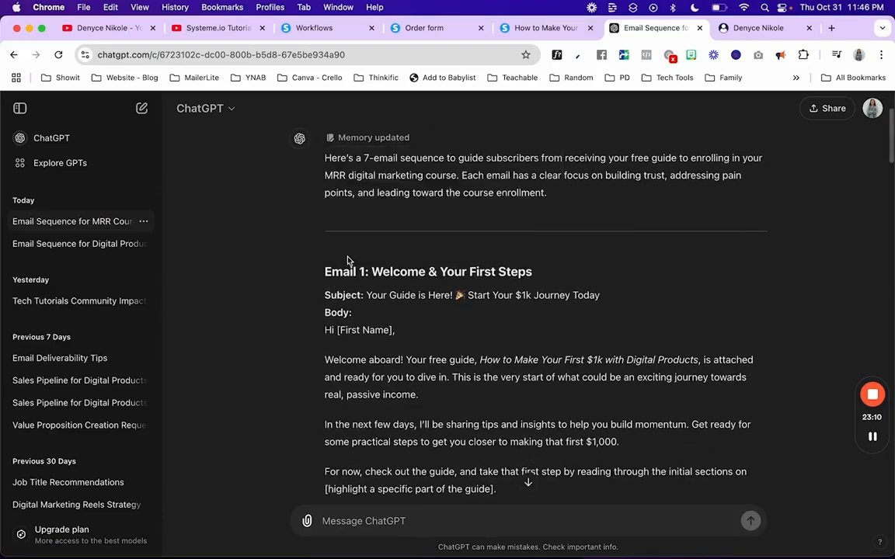
left_click_drag(368, 297, 600, 302)
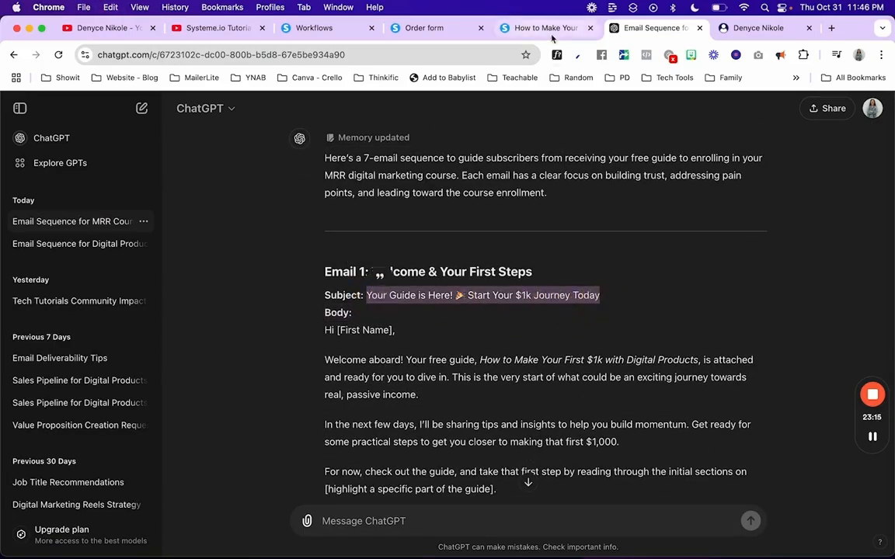
left_click(318, 31)
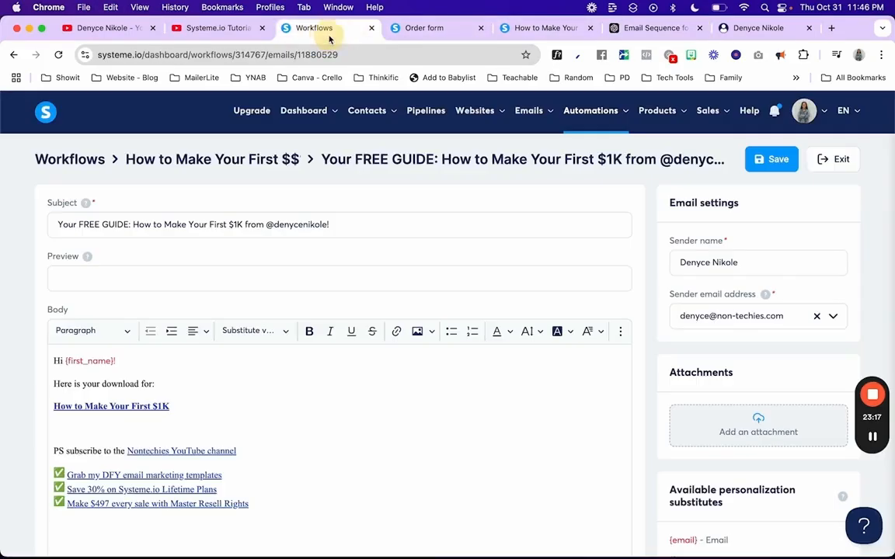
Step: Paste 'Ready to dive into digital products and start seeing real income?' into the email's preview field
triple_click(265, 225)
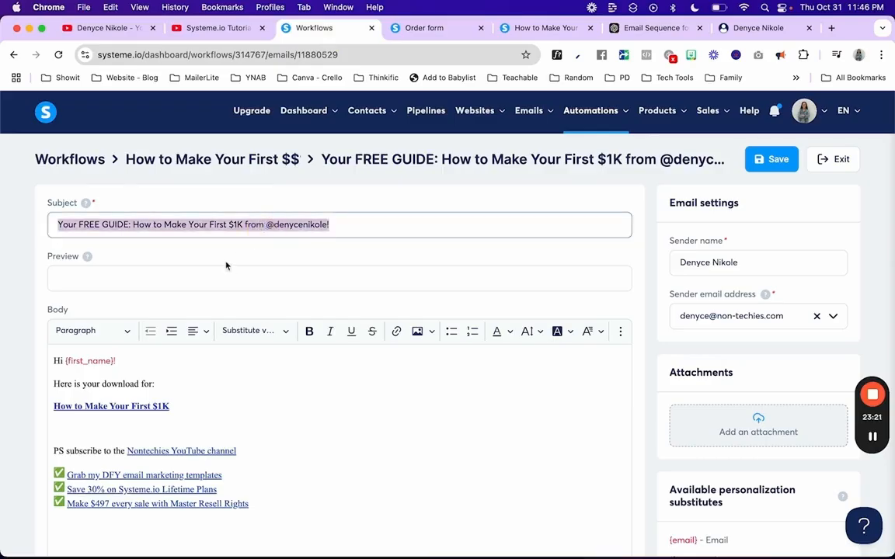
left_click(395, 230)
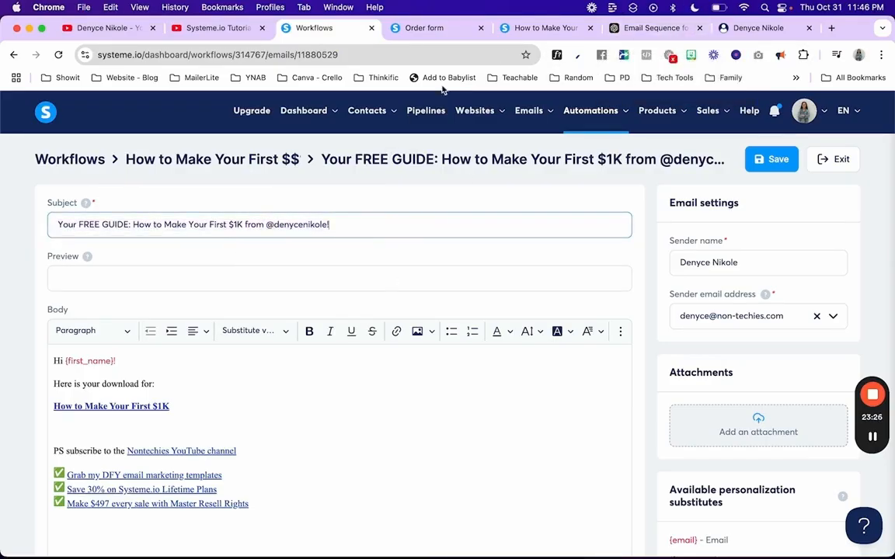
left_click(544, 28)
left_click(649, 28)
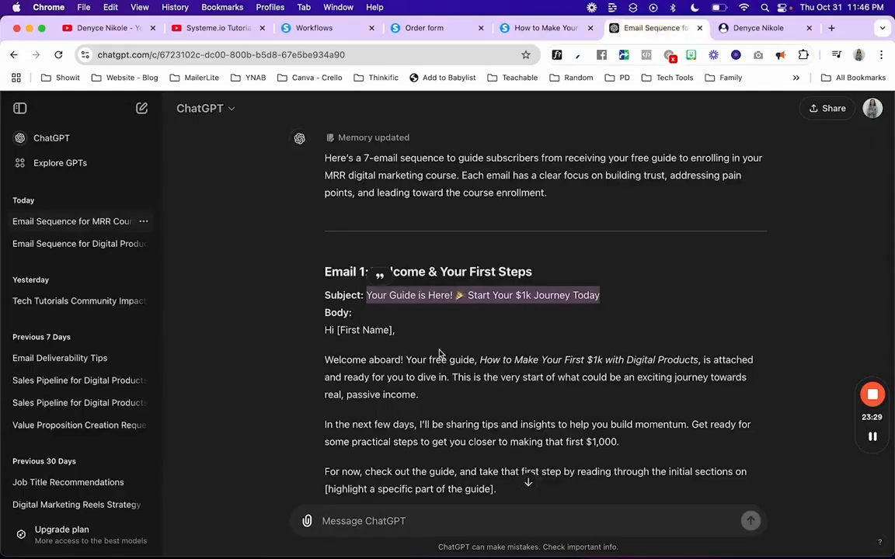
left_click(74, 244)
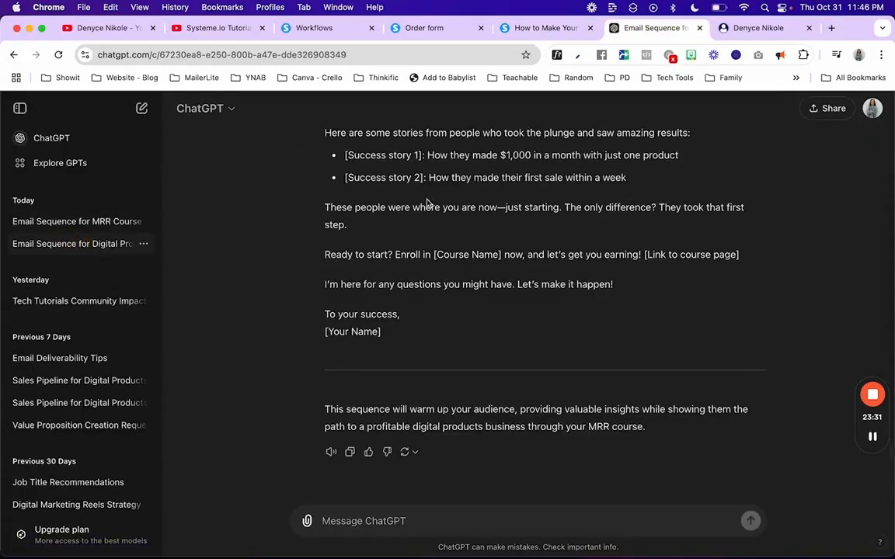
scroll(384, 179, "up", 15)
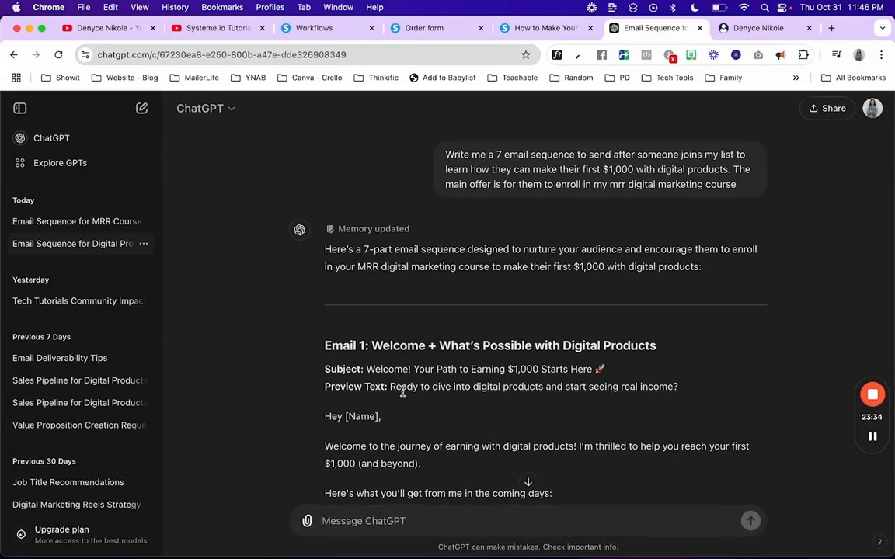
left_click_drag(390, 386, 679, 386)
key("super+c")
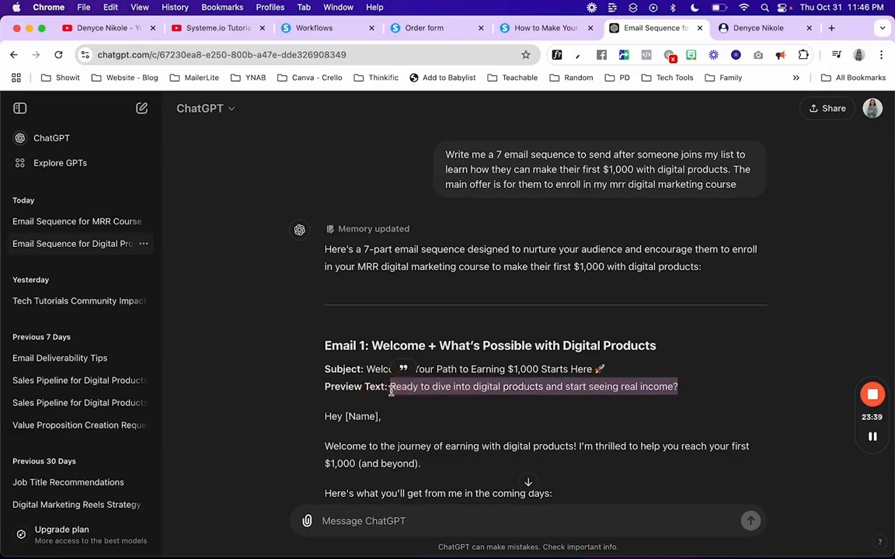
left_click(314, 29)
left_click(196, 271)
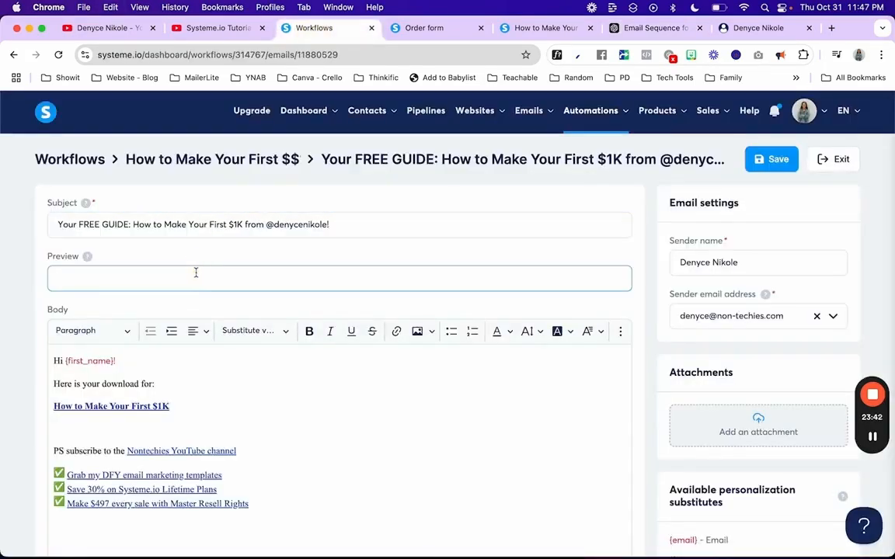
key("super+v")
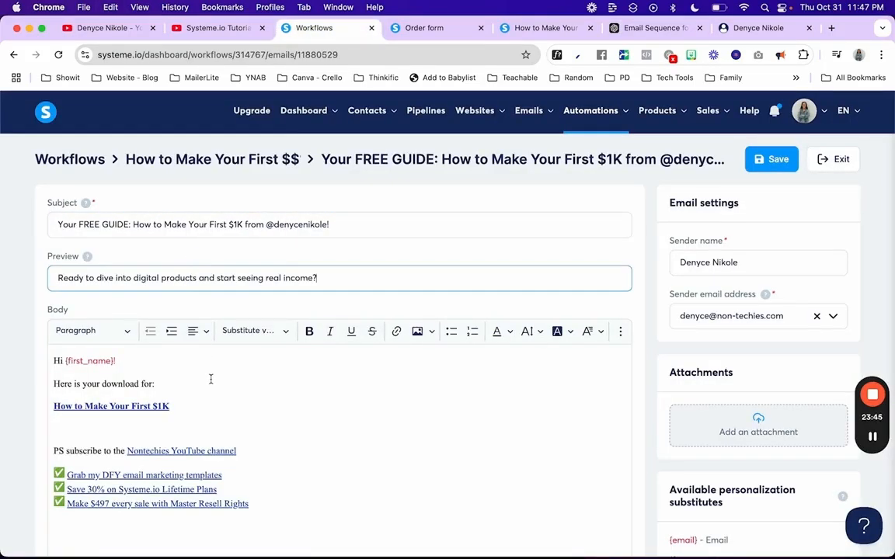
Step: Copy the welcome email body from the MRR course chat in ChatGPT
scroll(503, 358, "down", 3)
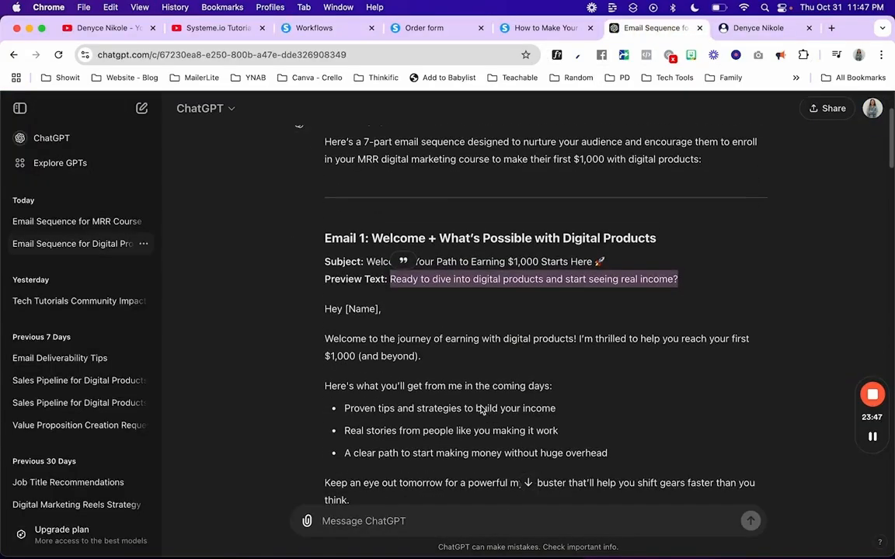
left_click(132, 223)
scroll(454, 255, "up", 10)
scroll(451, 256, "up", 15)
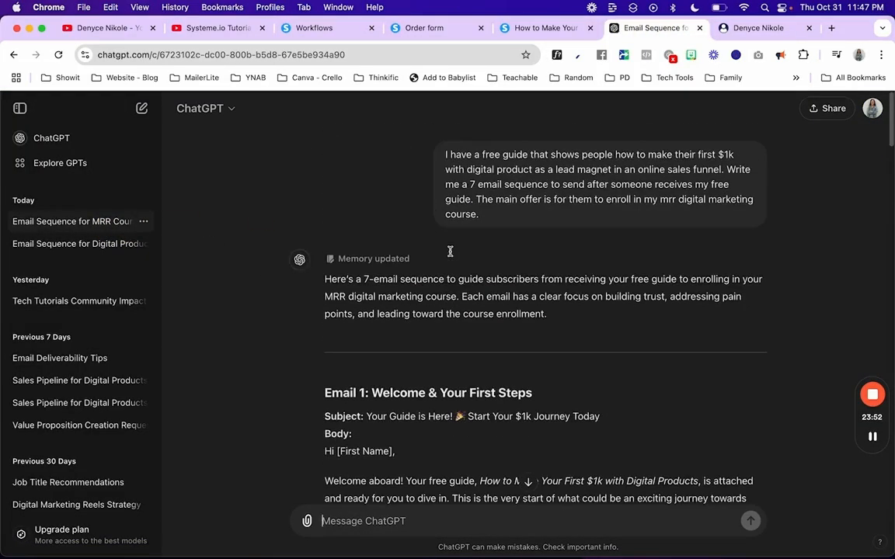
scroll(451, 256, "down", 5)
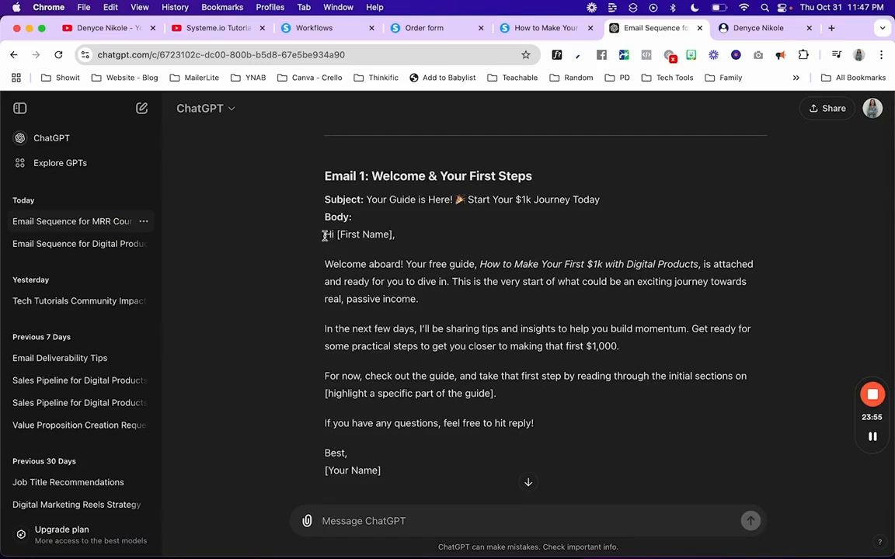
left_click_drag(325, 234, 473, 452)
key("super+c")
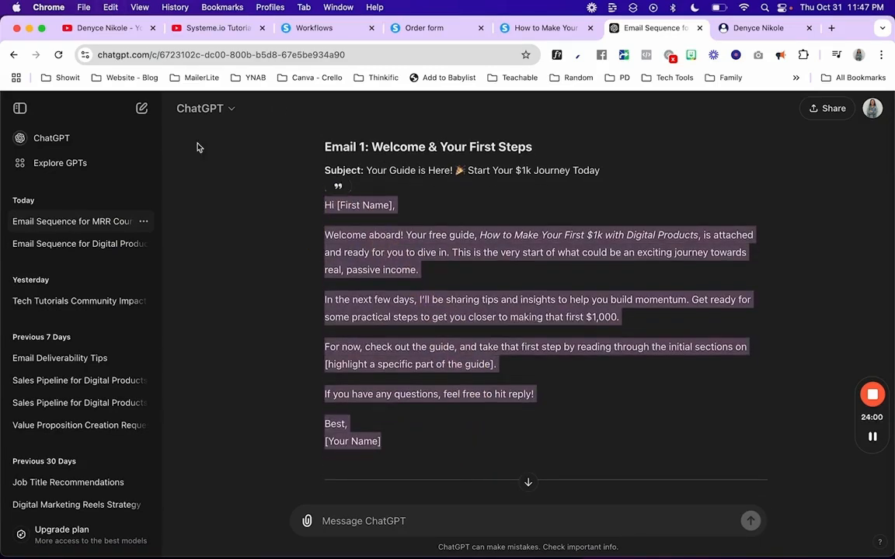
left_click(333, 28)
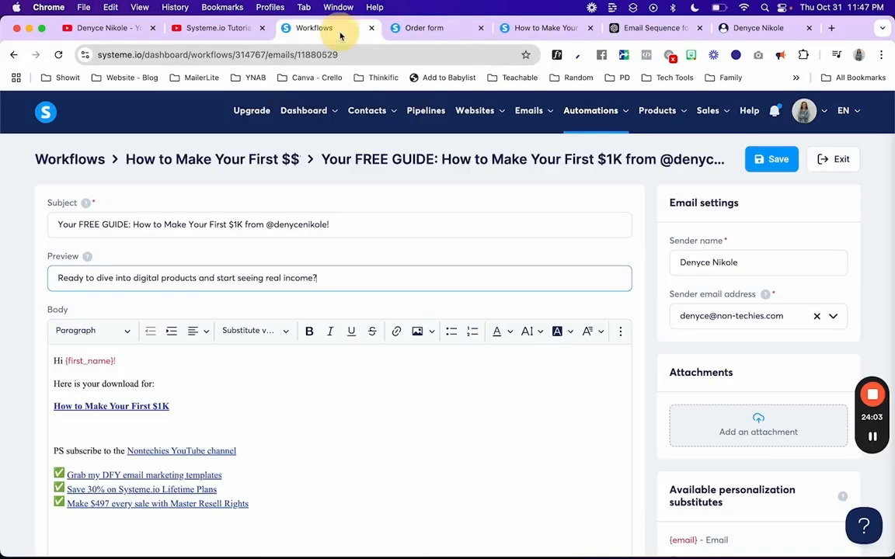
Step: Paste the welcome text below the signature and replace [First Name] with {first_name}
scroll(168, 363, "down", 4)
left_click(88, 351)
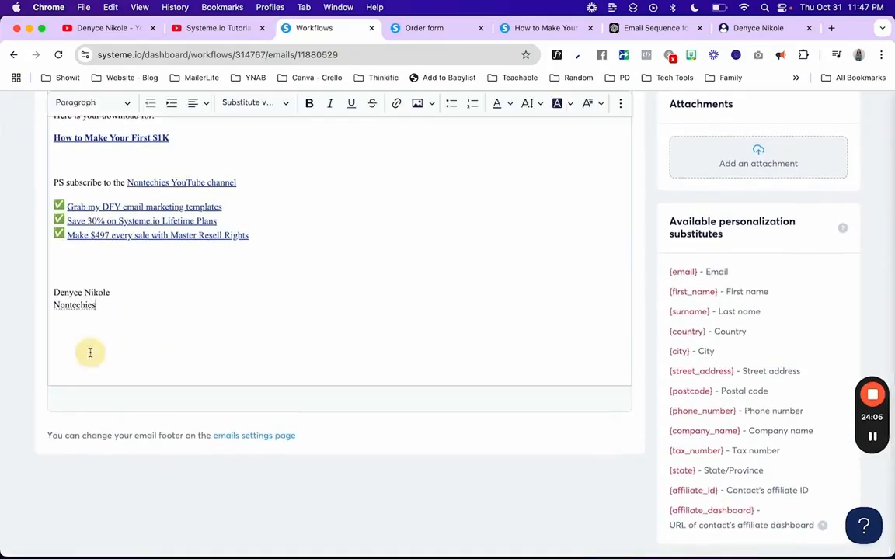
key("super+v")
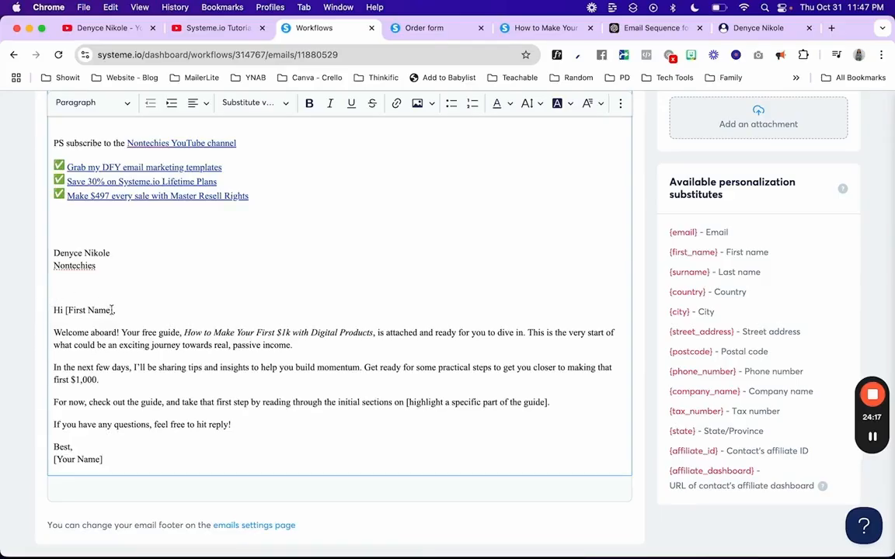
left_click_drag(113, 310, 66, 310)
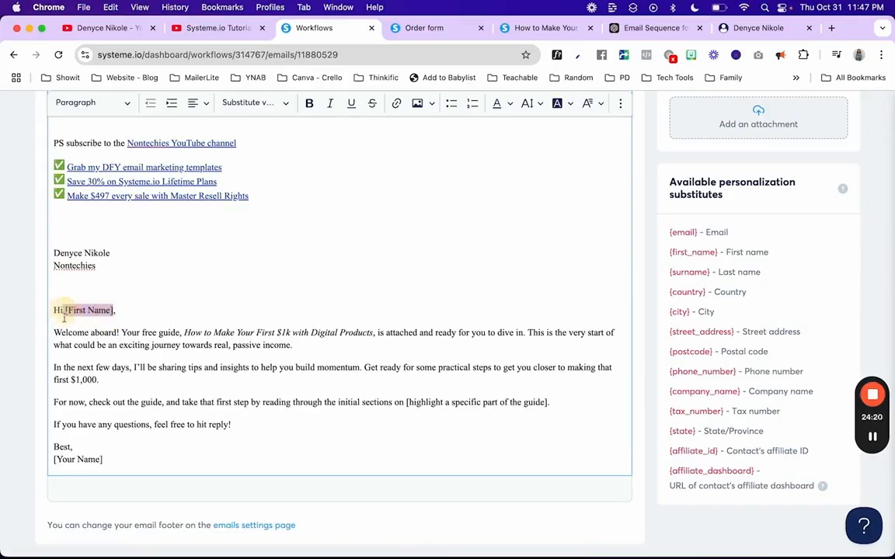
key("BackSpace")
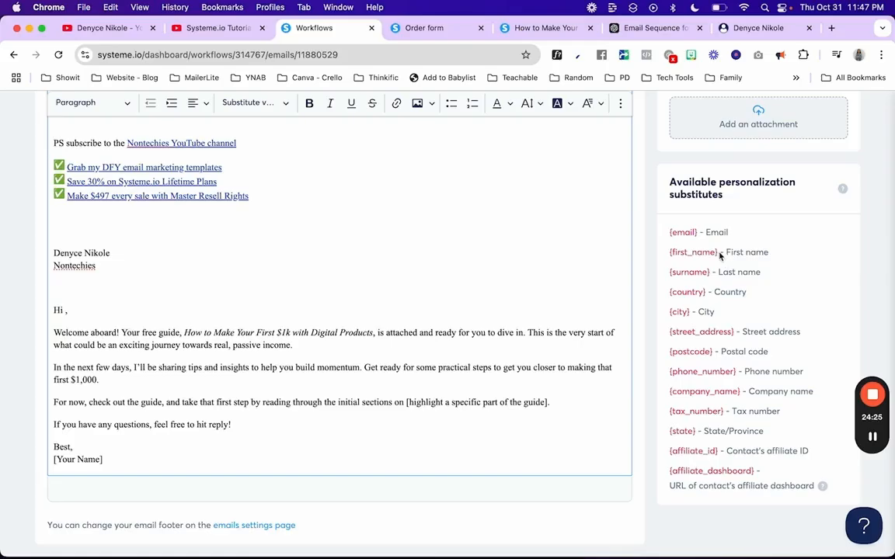
left_click_drag(718, 252, 672, 252)
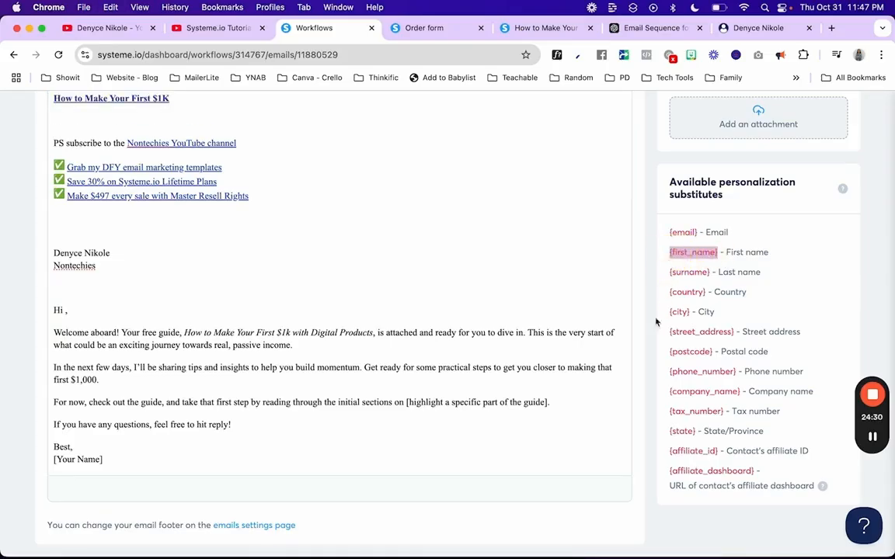
key("cmd+c")
left_click(64, 310)
key("cmd+v")
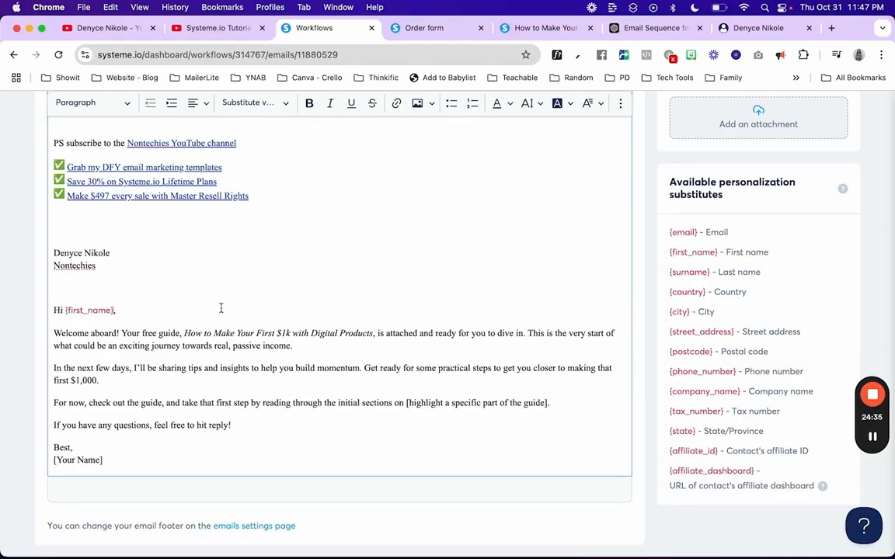
Step: Replace the 'Best, [Your Name]' sign-off with 'xo,' and the sender's name, then save the email
left_click_drag(106, 460, 50, 449)
type("xo,")
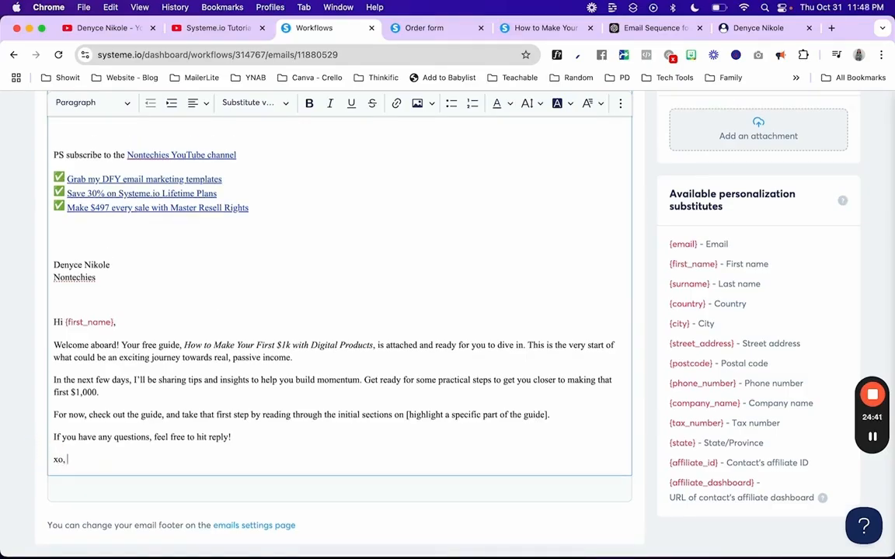
key("Return")
key("Return")
type("Denyce Nikole")
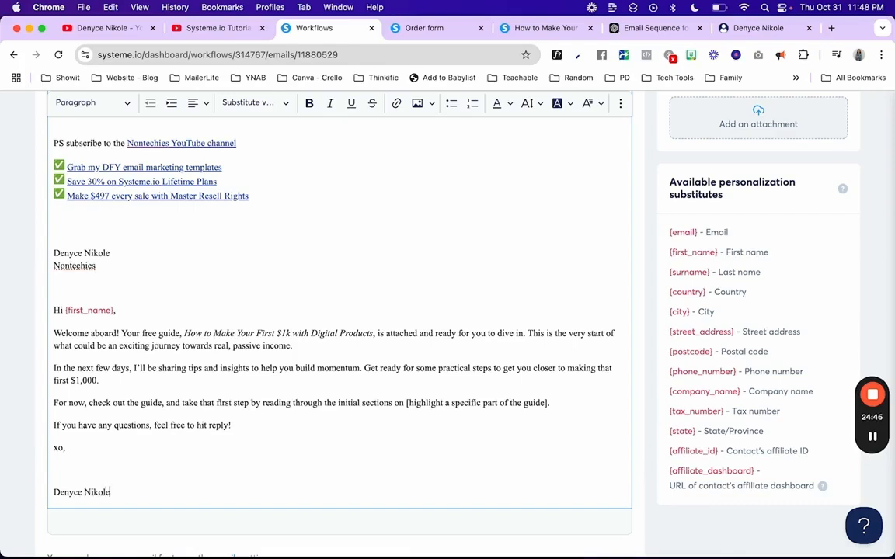
key("BackSpace")
scroll(768, 342, "up", 5)
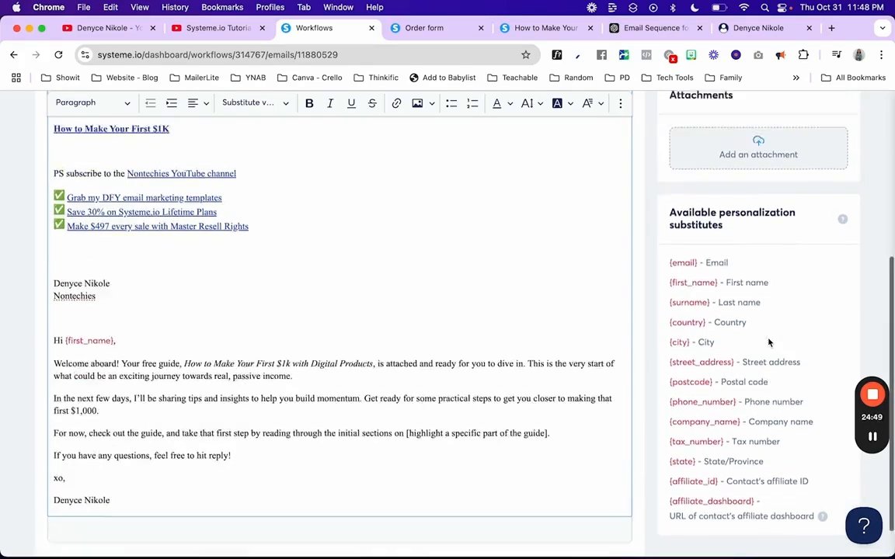
scroll(769, 343, "down", 1)
left_click(771, 150)
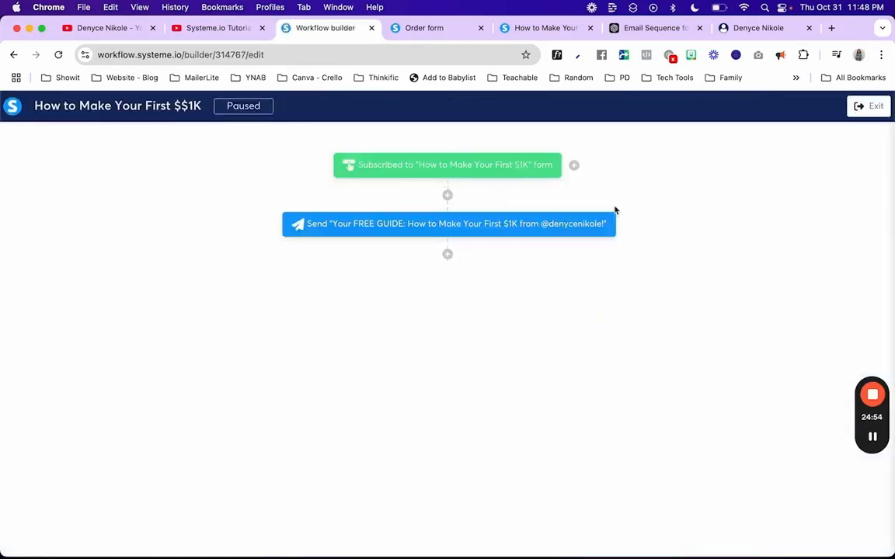
Step: Start a new decision step below the FREE GUIDE email step
left_click(448, 255)
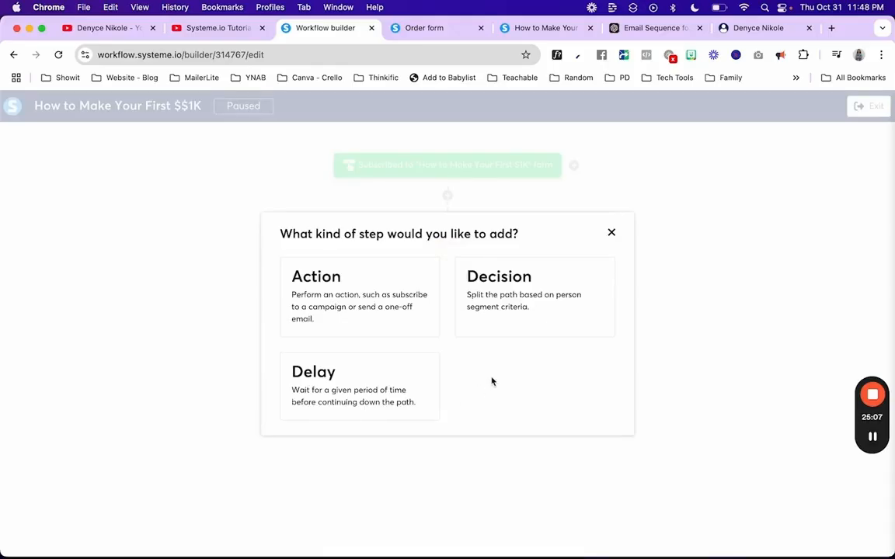
left_click(611, 232)
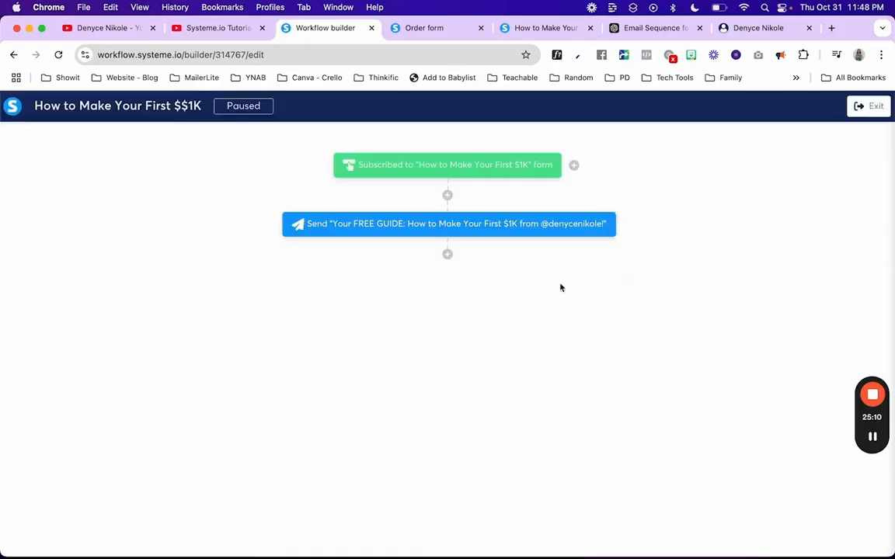
left_click(448, 256)
left_click(495, 295)
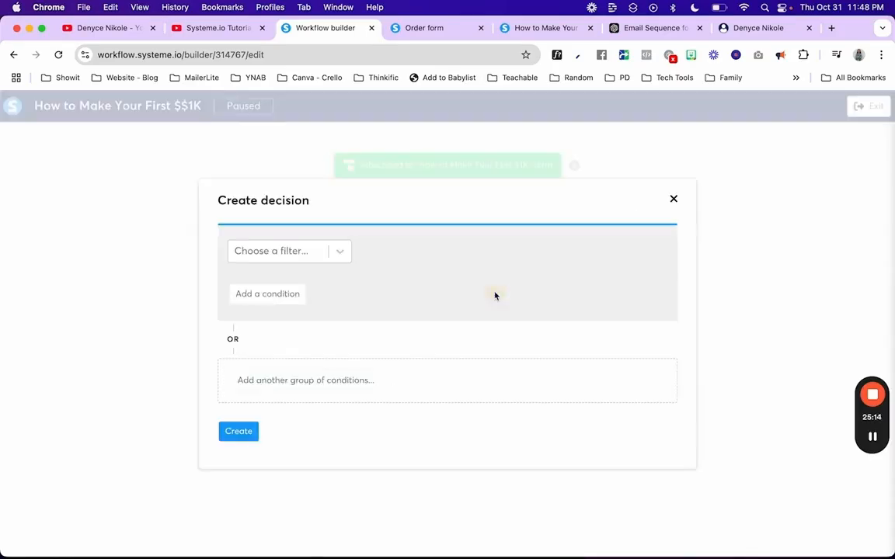
Step: Create a decision that checks whether the contact is tagged DWA BUYER
left_click(342, 252)
left_click(293, 308)
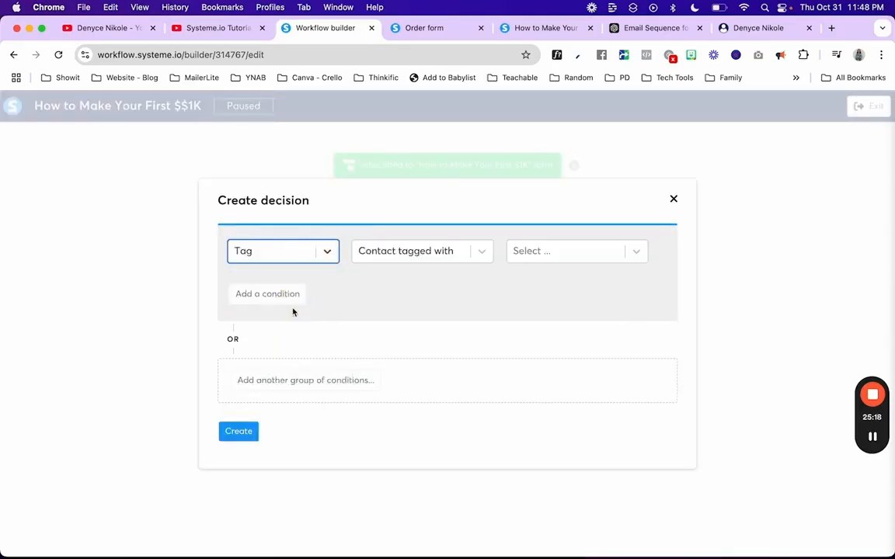
left_click(622, 256)
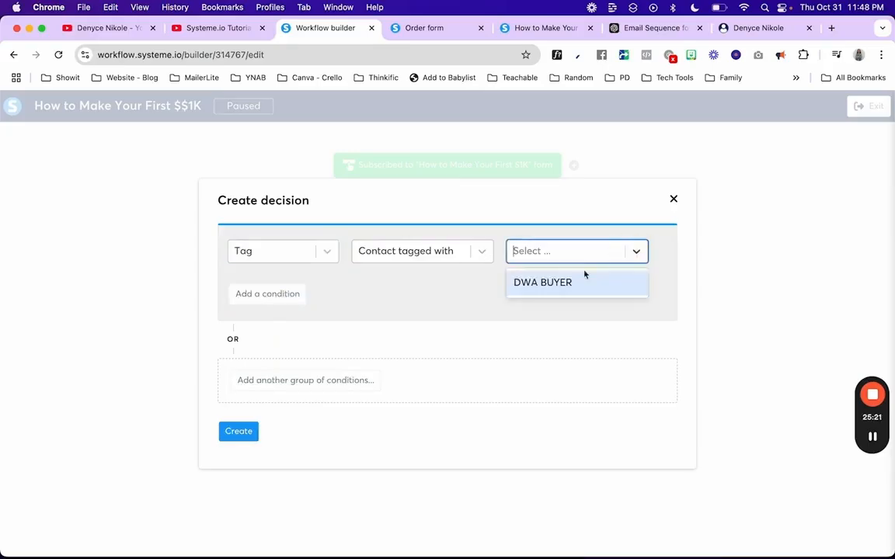
left_click(579, 281)
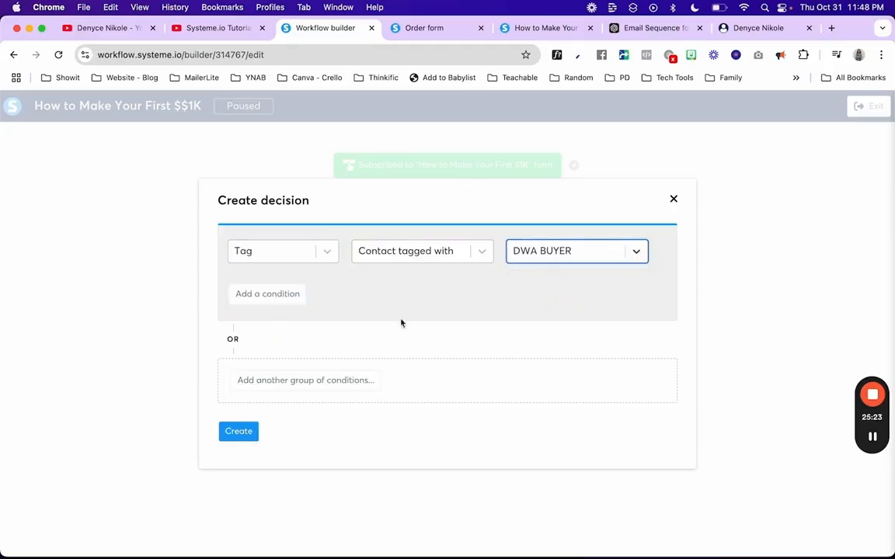
left_click(237, 431)
Step: On the Yes branch, send the 'Welcome to Digital Wealth Academy!' email
left_click(308, 357)
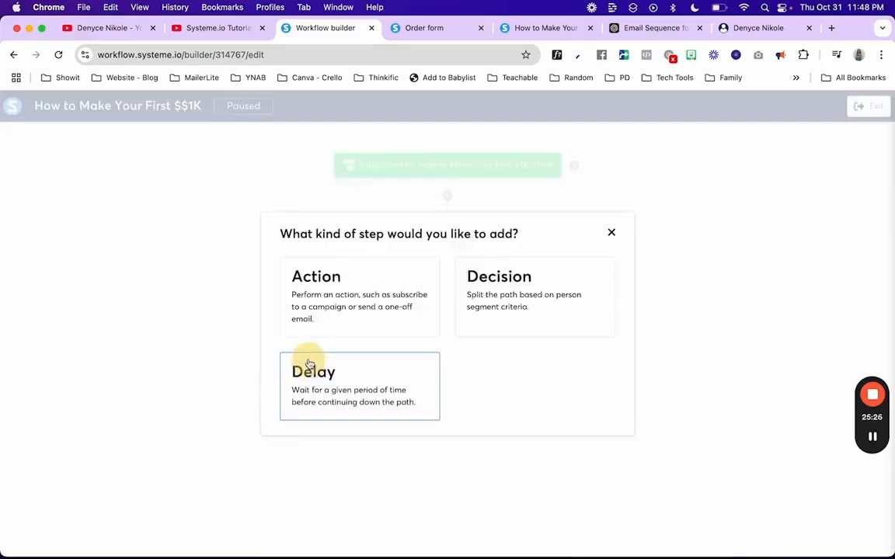
left_click(395, 307)
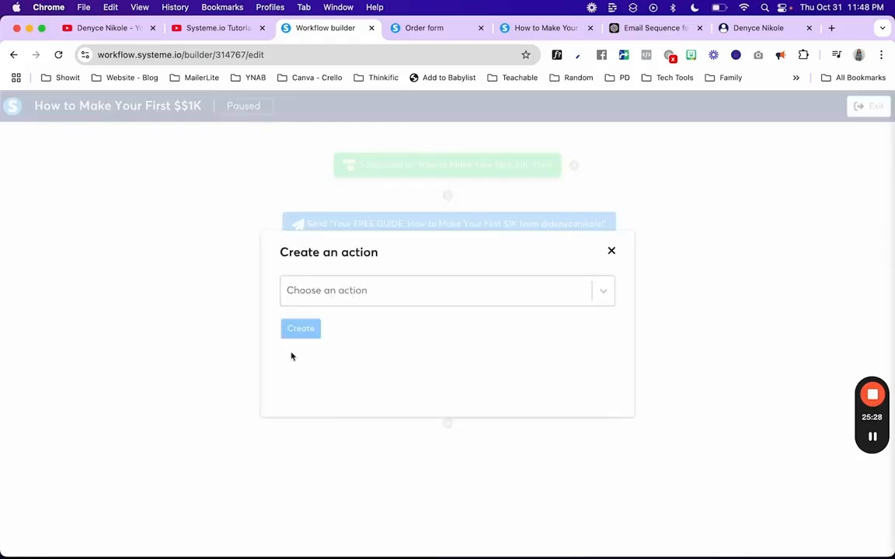
left_click(304, 281)
scroll(303, 432, "down", 3)
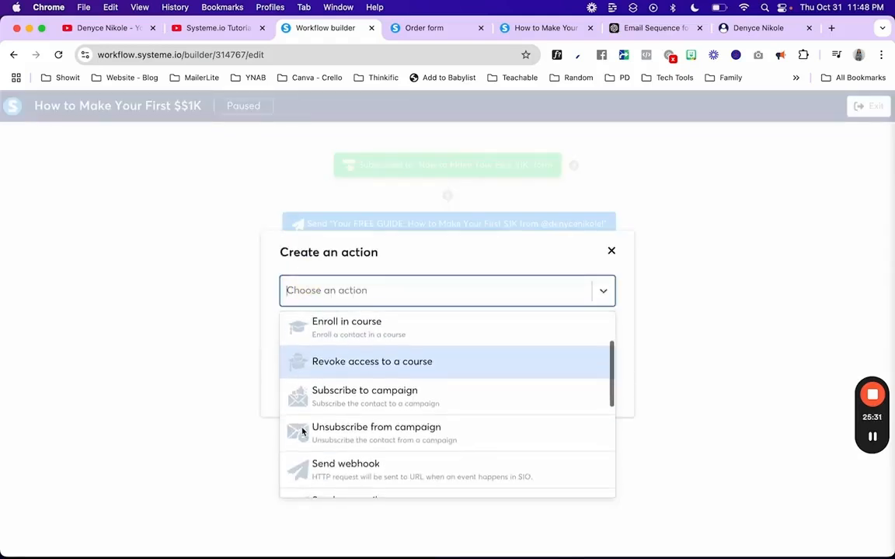
scroll(303, 432, "up", 1)
scroll(303, 432, "down", 3)
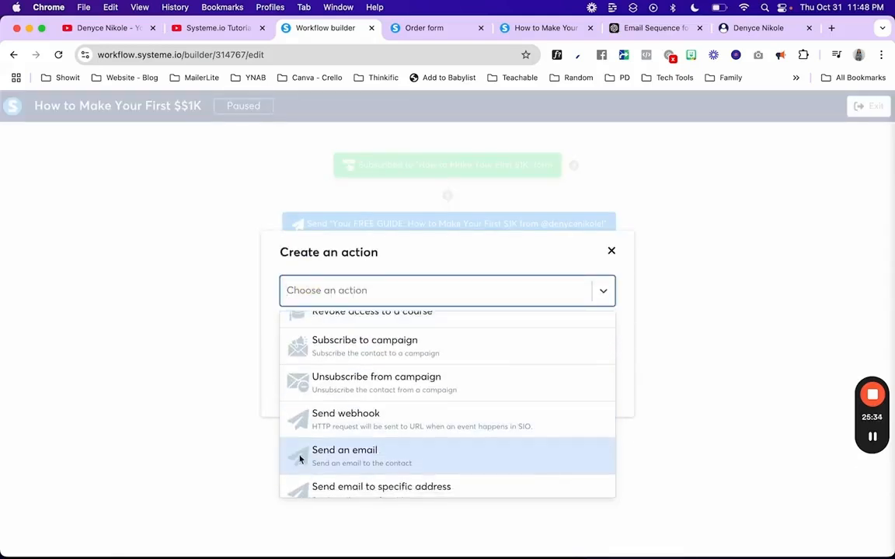
left_click(304, 455)
left_click(343, 315)
left_click(327, 427)
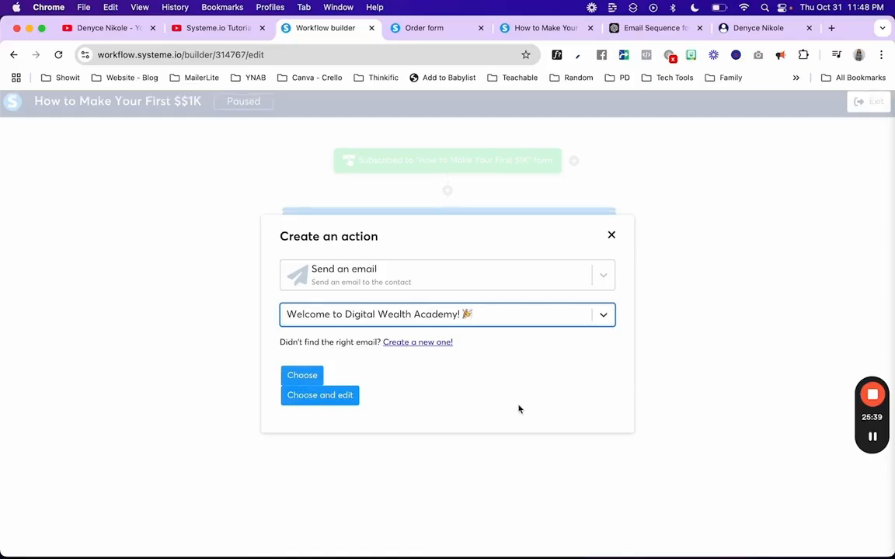
left_click(302, 375)
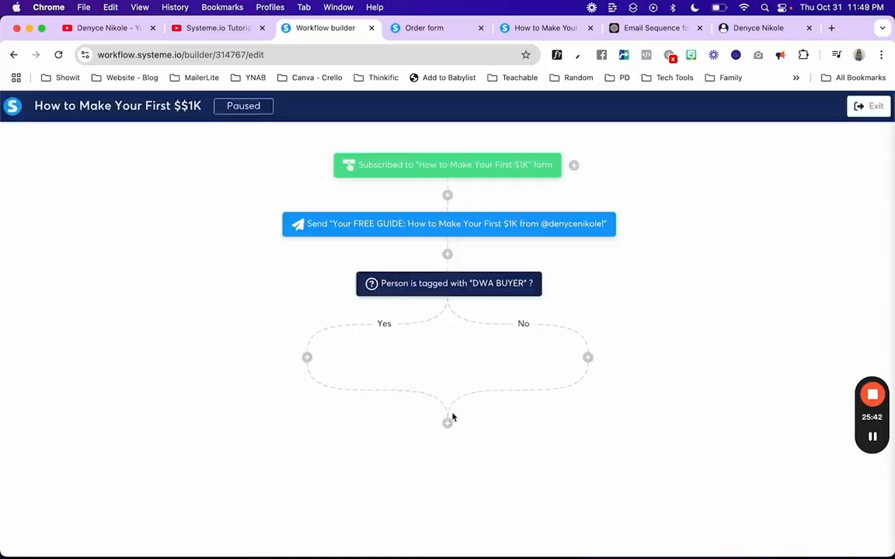
Step: Add a second 'Welcome to Digital Wealth Academy!' email action to the Yes branch
left_click(307, 358)
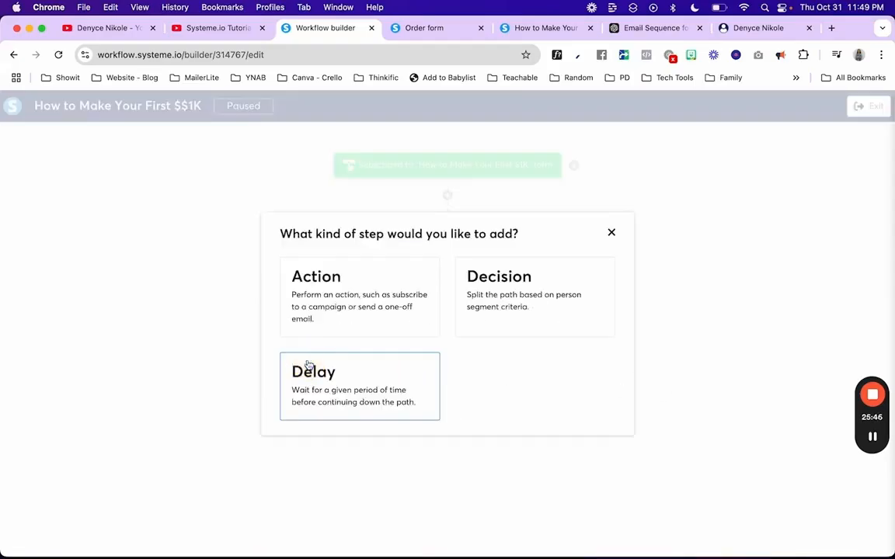
left_click(611, 232)
left_click(307, 358)
left_click(340, 294)
left_click(300, 292)
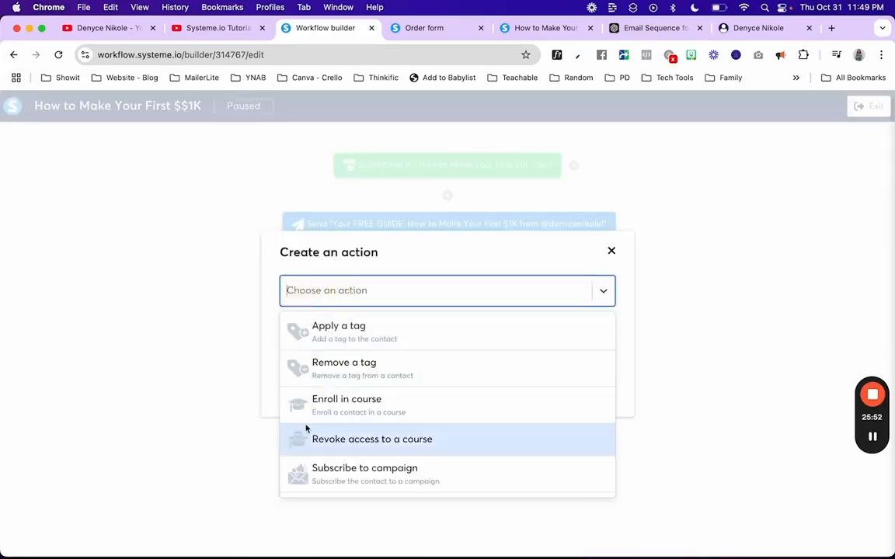
scroll(307, 429, "down", 2)
left_click(310, 445)
left_click(320, 318)
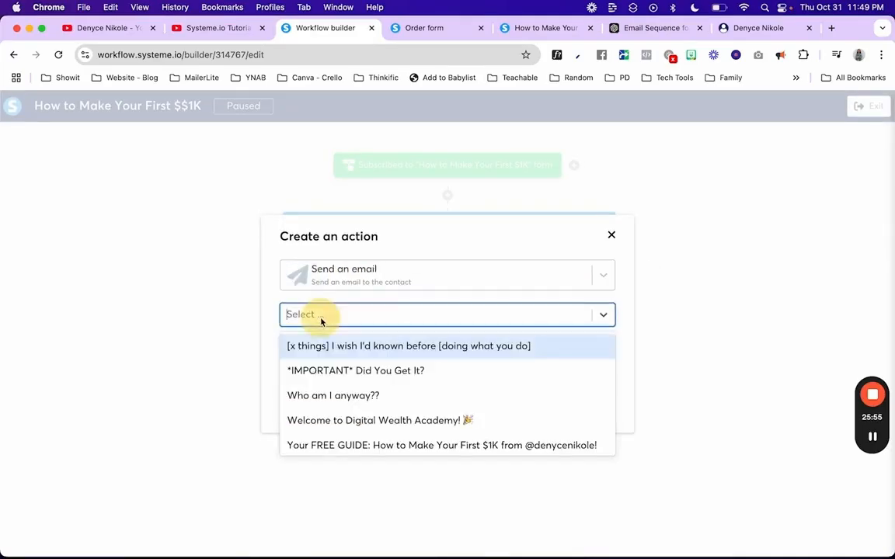
left_click(317, 422)
left_click(302, 376)
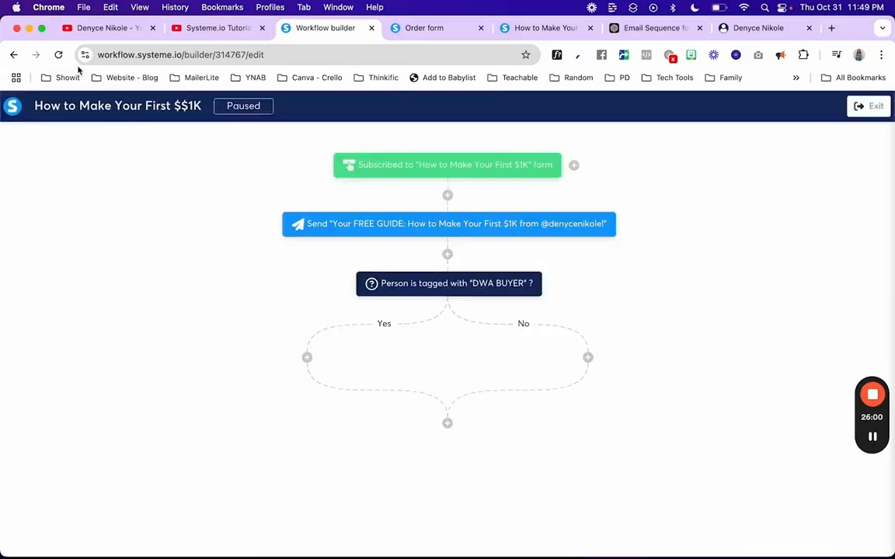
Step: Reload the workflow and delete the duplicate welcome email step
left_click(58, 55)
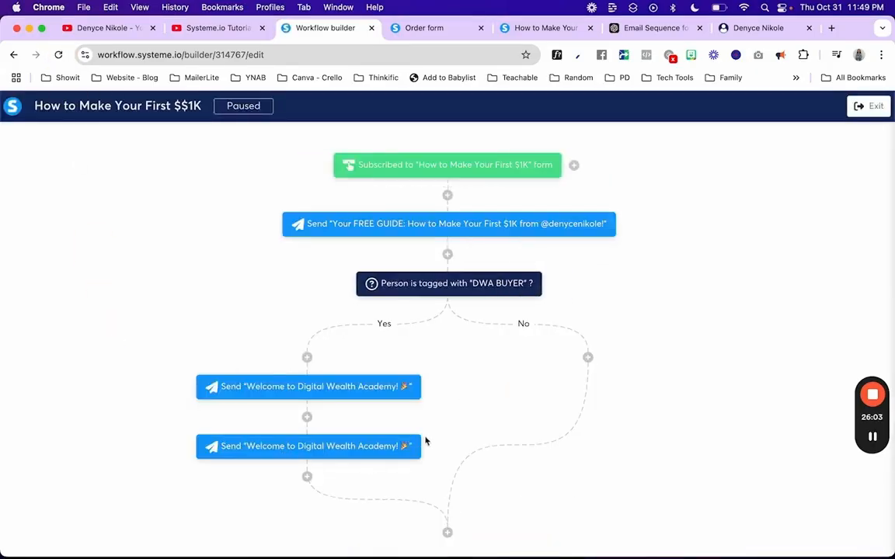
left_click(418, 436)
left_click(549, 132)
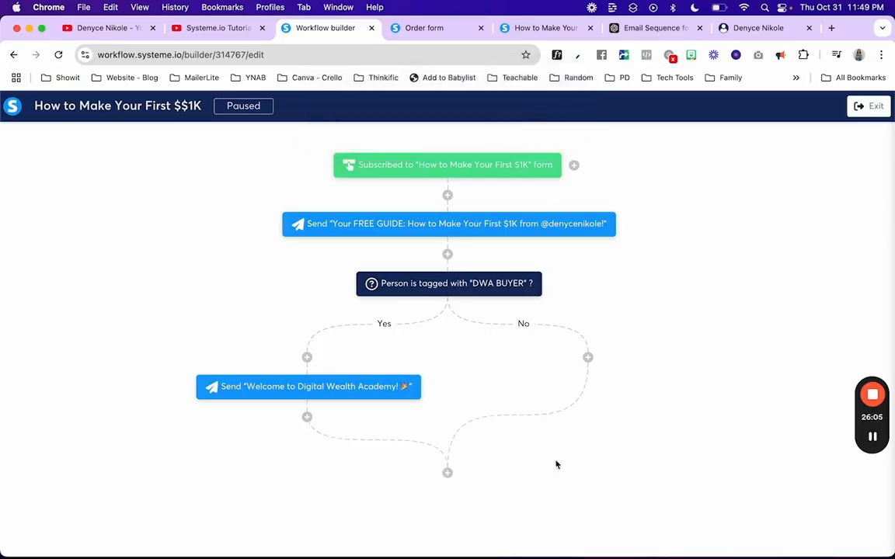
Step: Try the action and decision options on the No branch, cancelling both
left_click(588, 359)
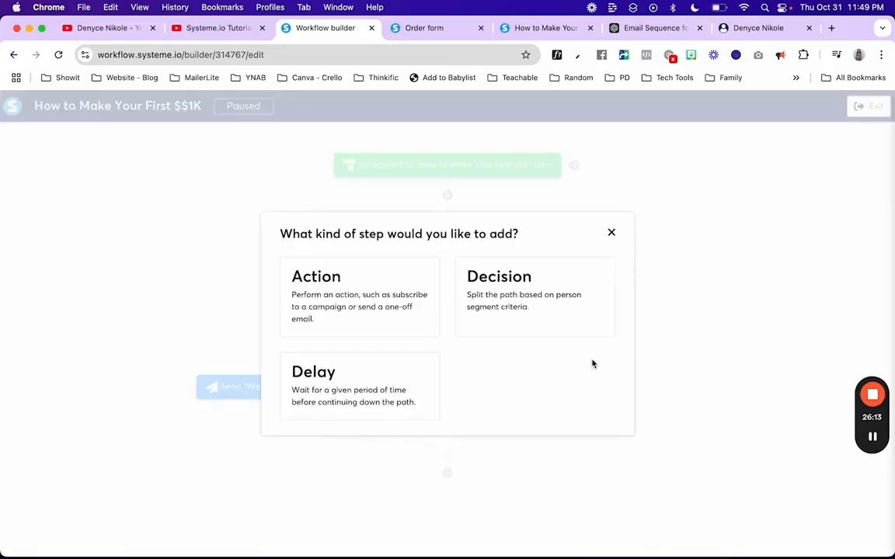
left_click(356, 319)
left_click(611, 250)
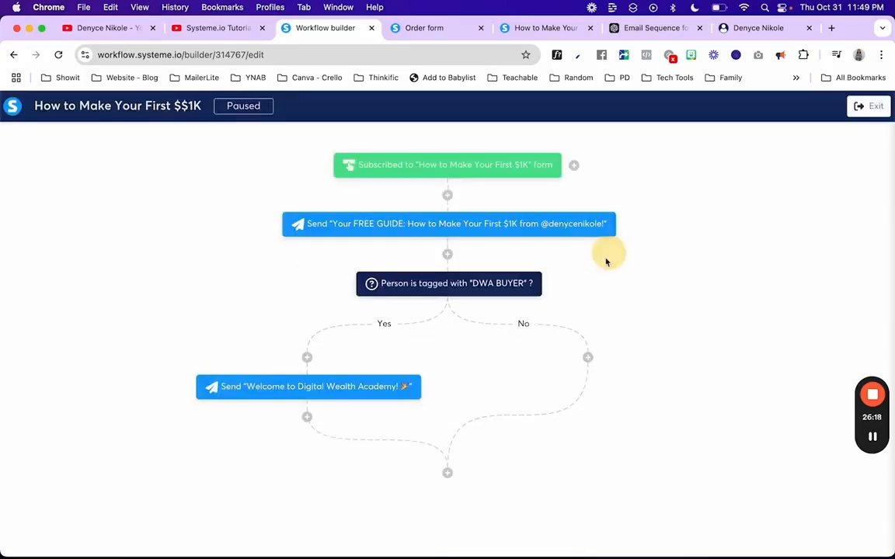
left_click(588, 359)
left_click(501, 281)
left_click(674, 199)
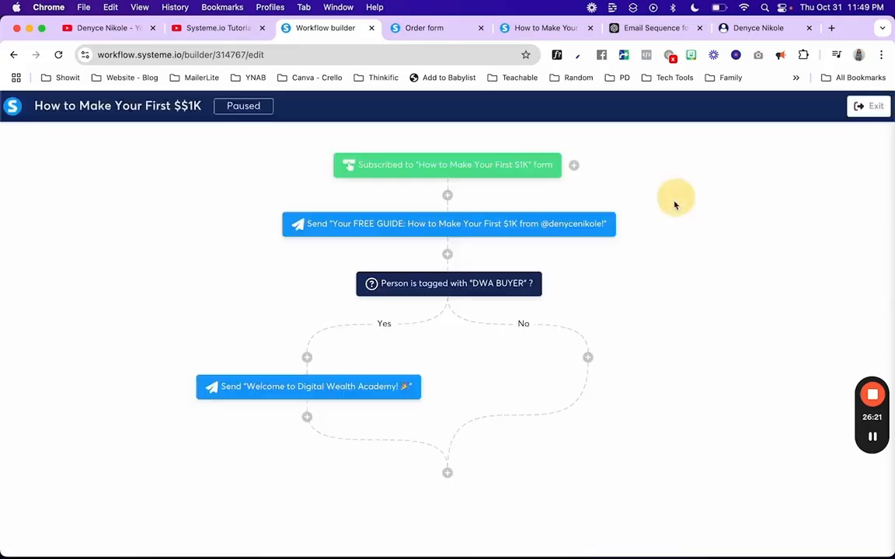
Step: Add a 1-day wait to the No branch of the DWA BUYER decision
left_click(588, 358)
left_click(403, 367)
left_click(361, 316)
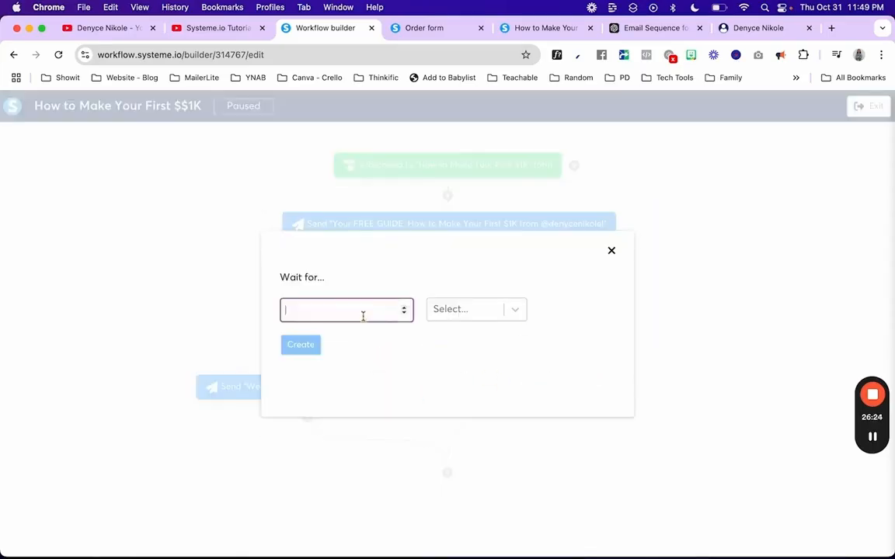
left_click(514, 311)
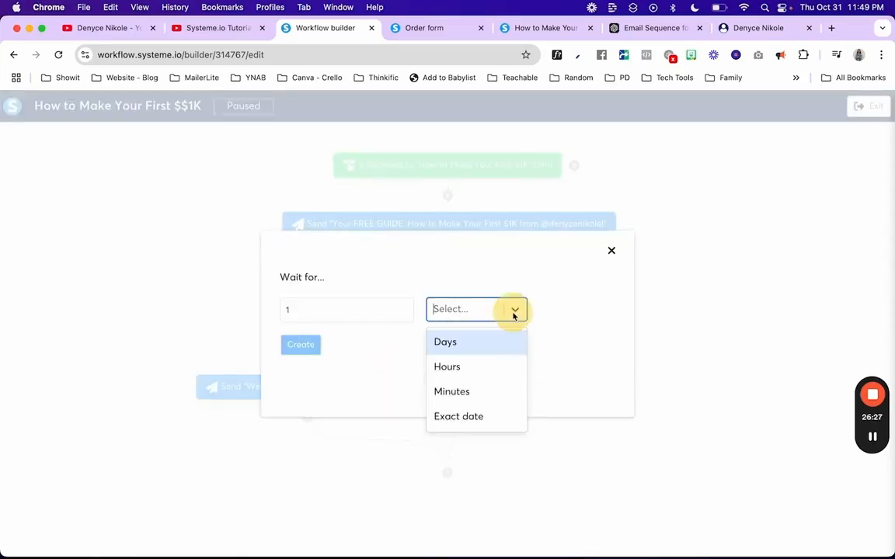
left_click(487, 342)
left_click(299, 347)
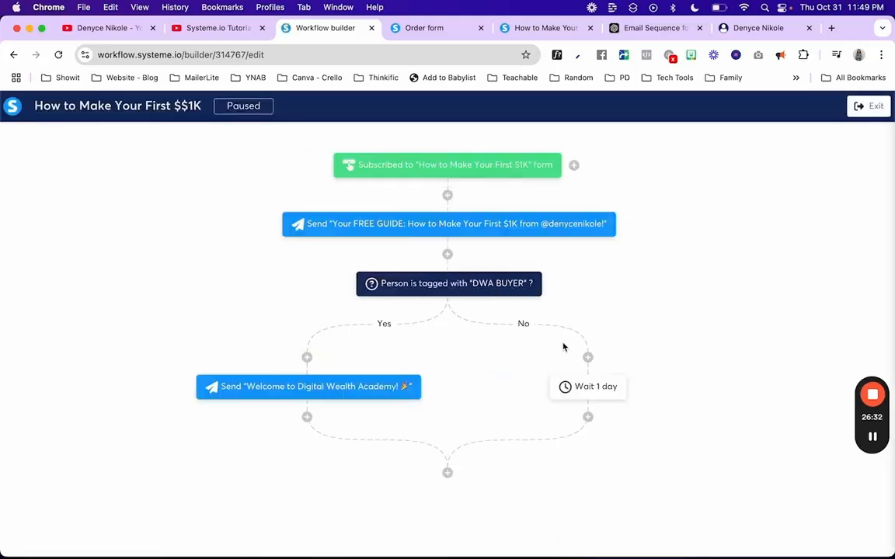
left_click(588, 418)
left_click(400, 300)
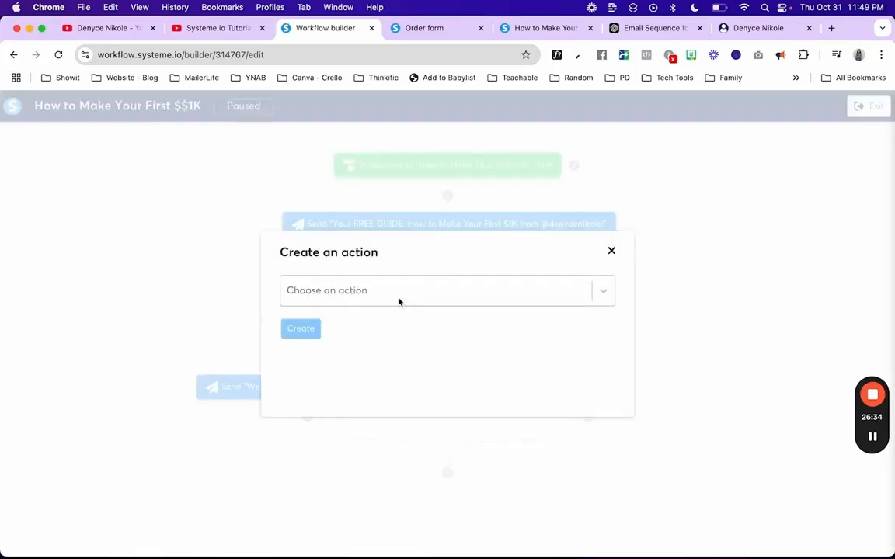
Step: After the 1-day wait, send a newly created 'Email #2' email and save it
left_click(362, 292)
scroll(360, 421, "down", 3)
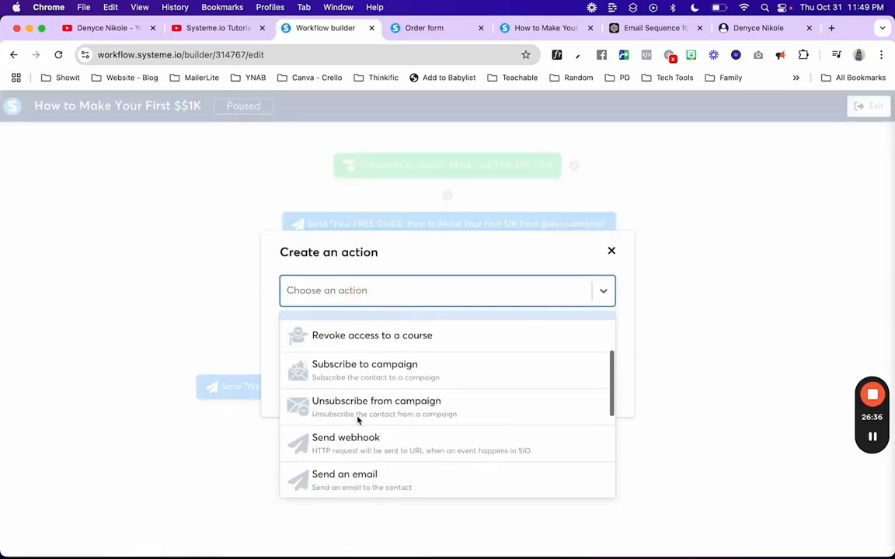
left_click(351, 476)
left_click(340, 314)
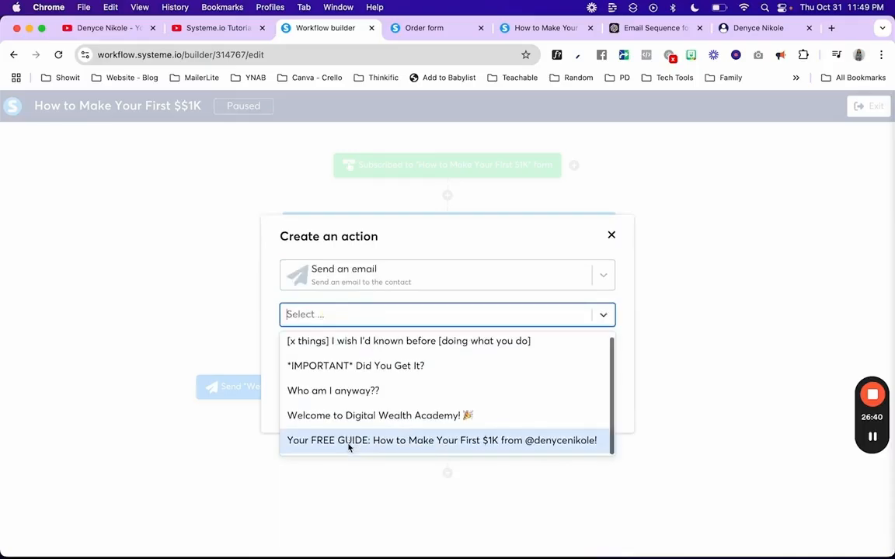
scroll(367, 367, "up", 1)
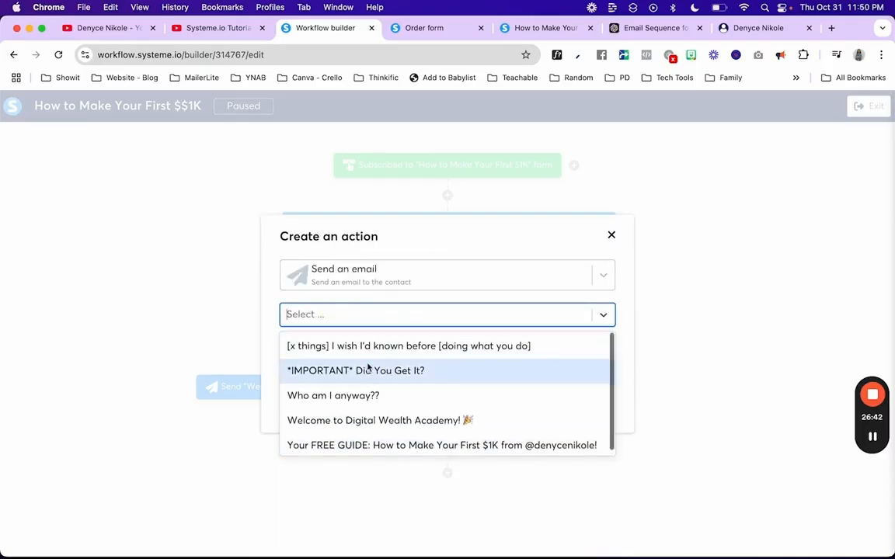
left_click(425, 242)
left_click(417, 343)
left_click(343, 285)
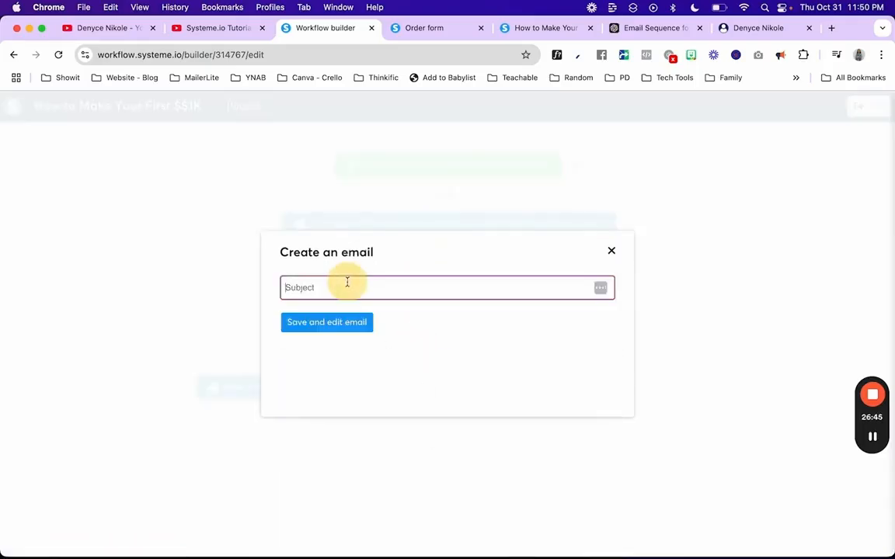
type("Email #2")
left_click(340, 325)
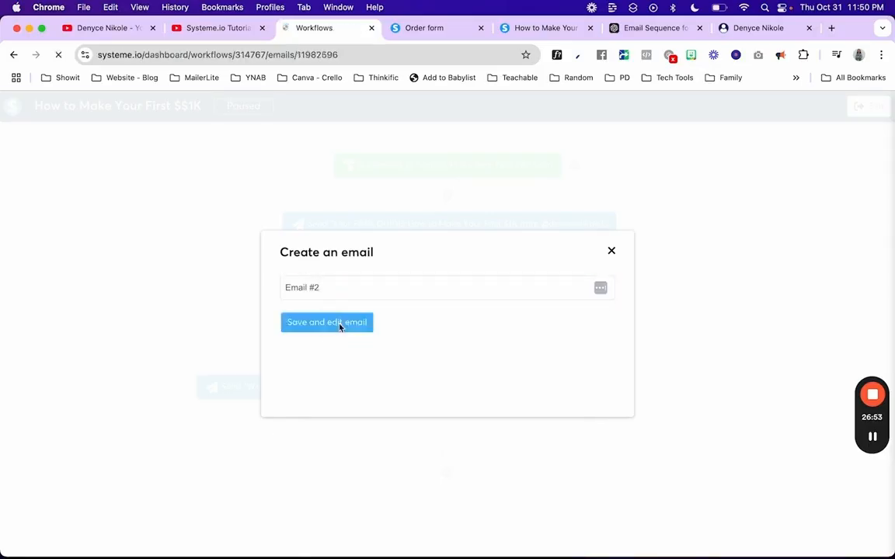
type("vku,jhlkbvjkj")
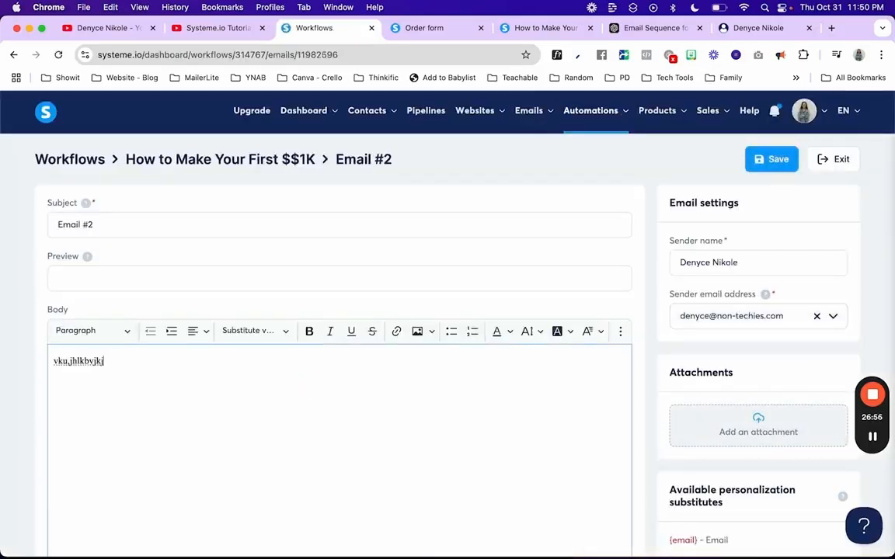
left_click(782, 162)
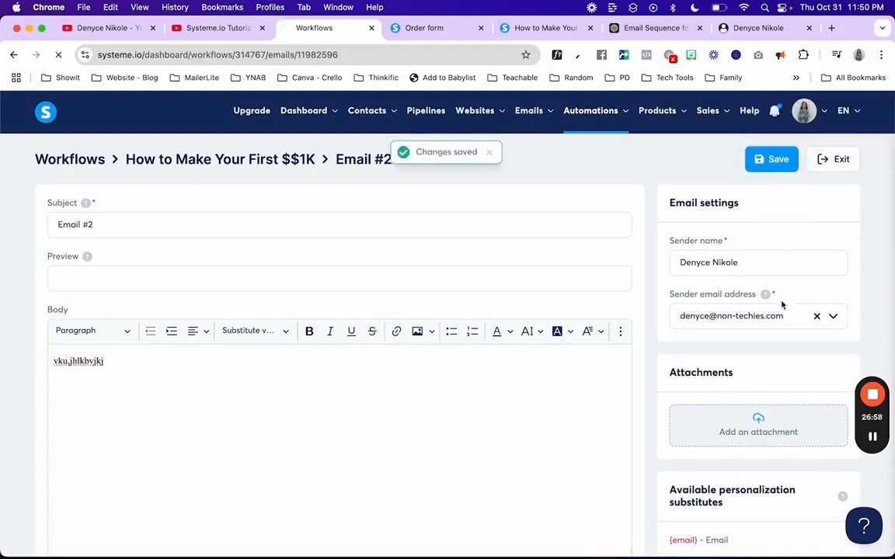
scroll(649, 358, "down", 1)
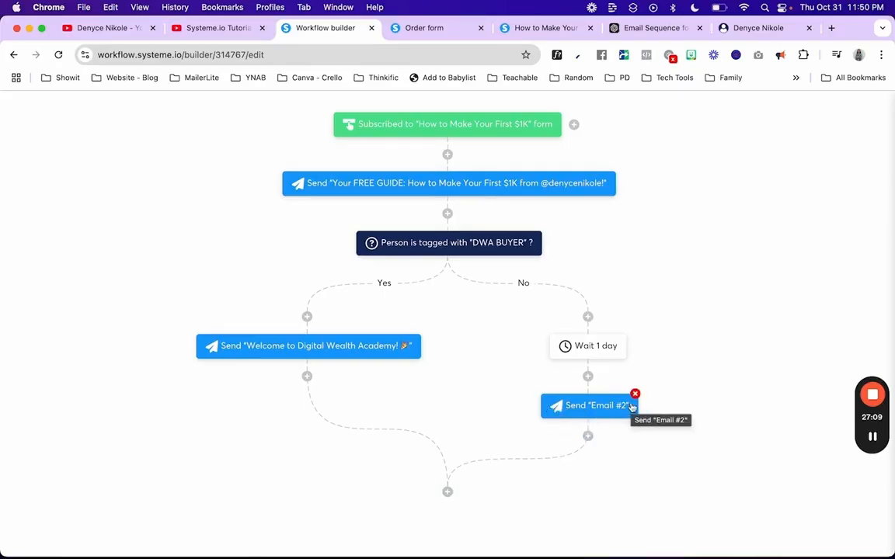
Step: Add a decision after Email #2 that checks for the DWA BUYER tag
left_click(588, 436)
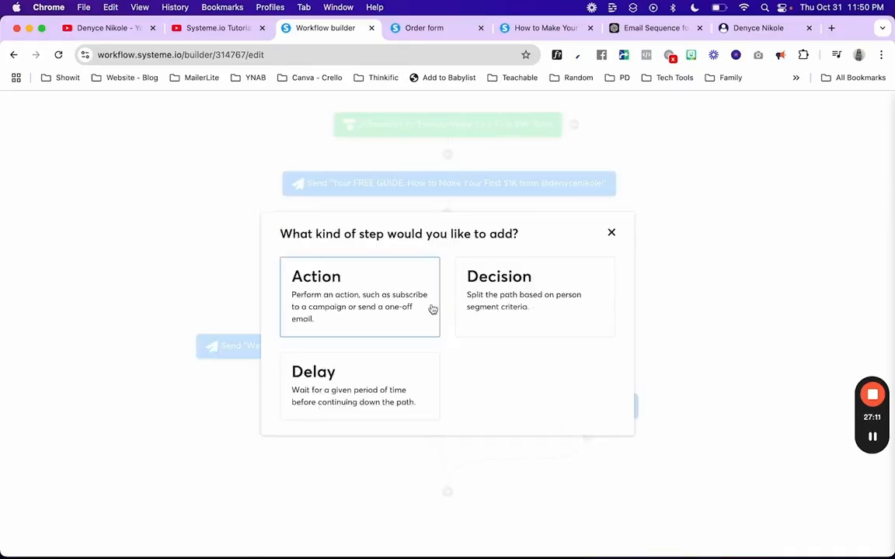
left_click(507, 309)
left_click(343, 255)
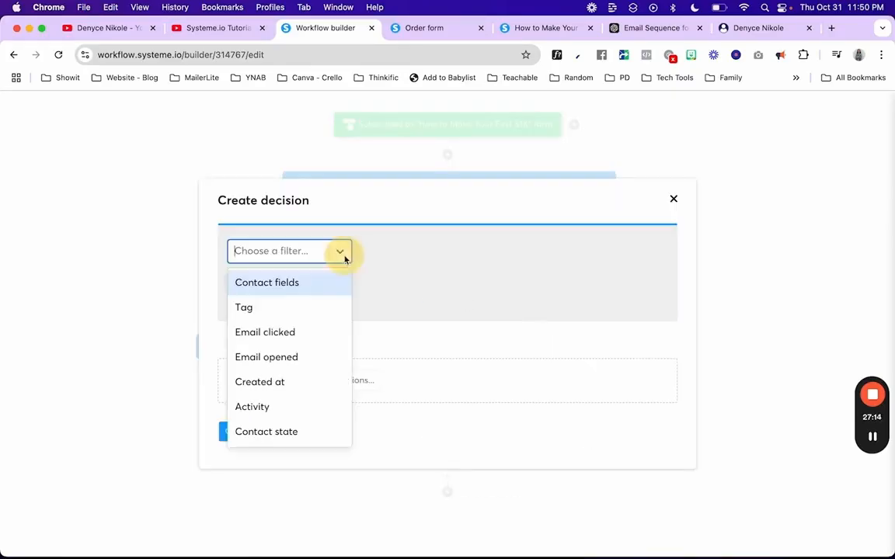
left_click(300, 310)
left_click(533, 253)
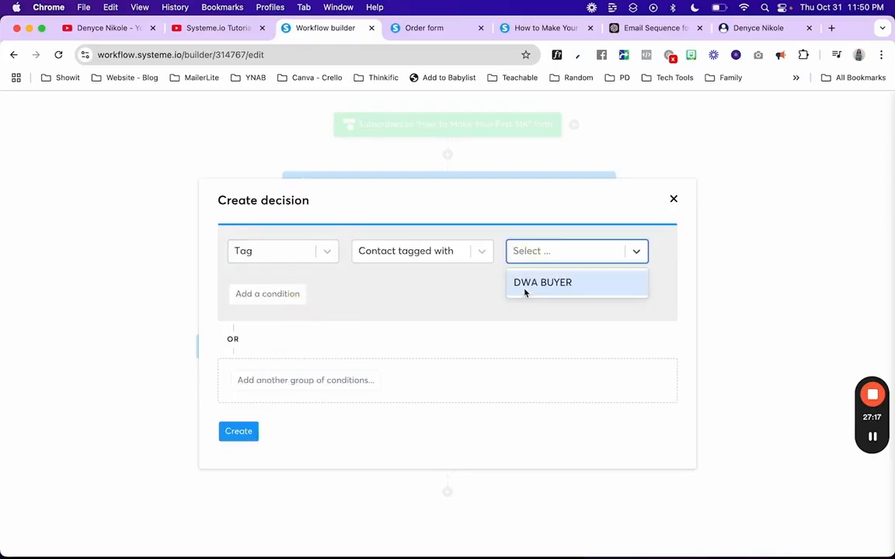
left_click(525, 283)
left_click(241, 433)
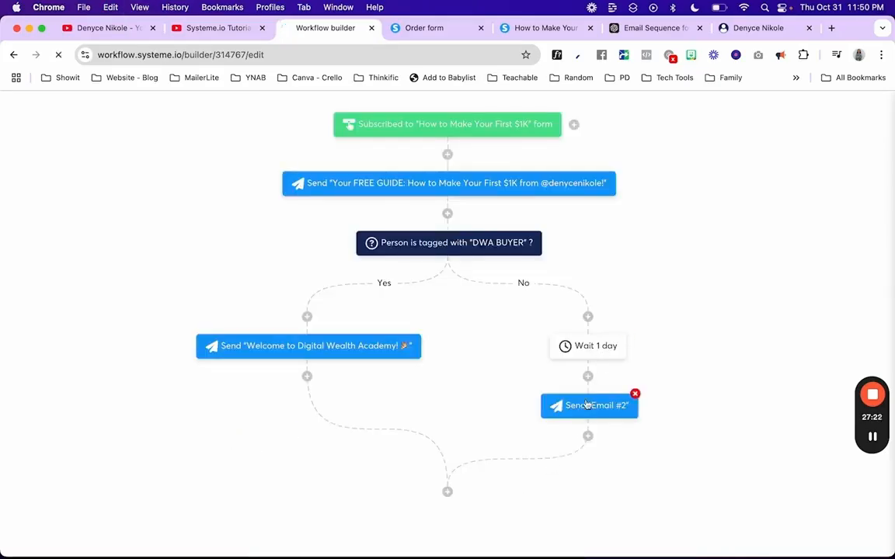
Step: On the new decision's Yes path, send the 'Welcome to Digital Wealth Academy' email
scroll(594, 416, "down", 4)
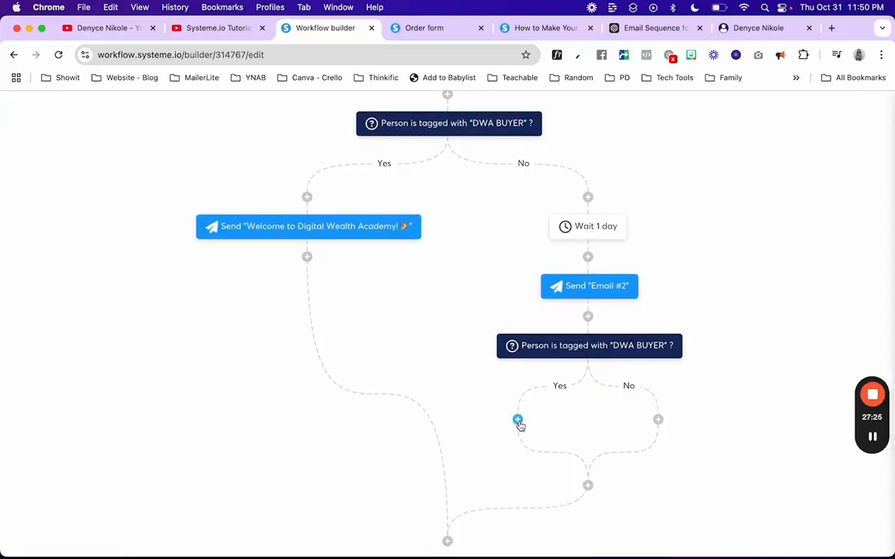
left_click(518, 420)
left_click(350, 298)
left_click(326, 295)
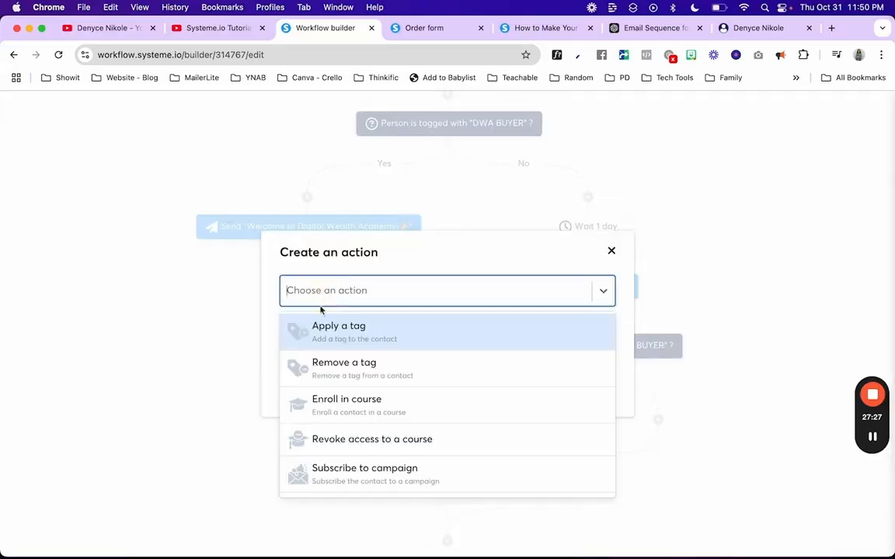
scroll(322, 412, "down", 5)
left_click(319, 424)
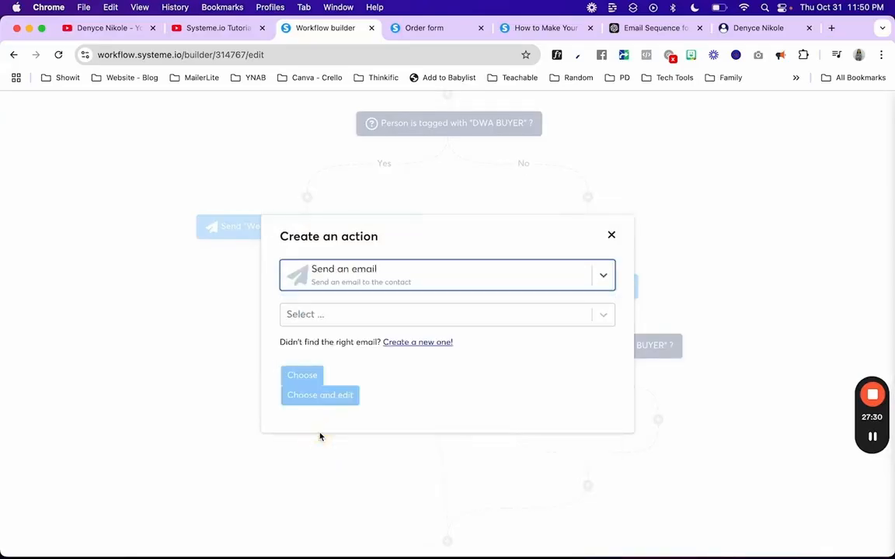
left_click(394, 319)
left_click(367, 422)
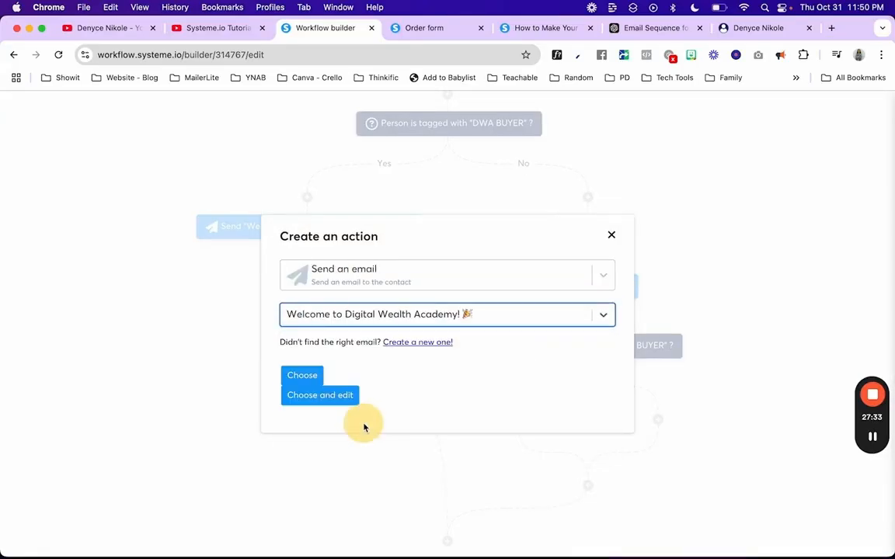
left_click(307, 376)
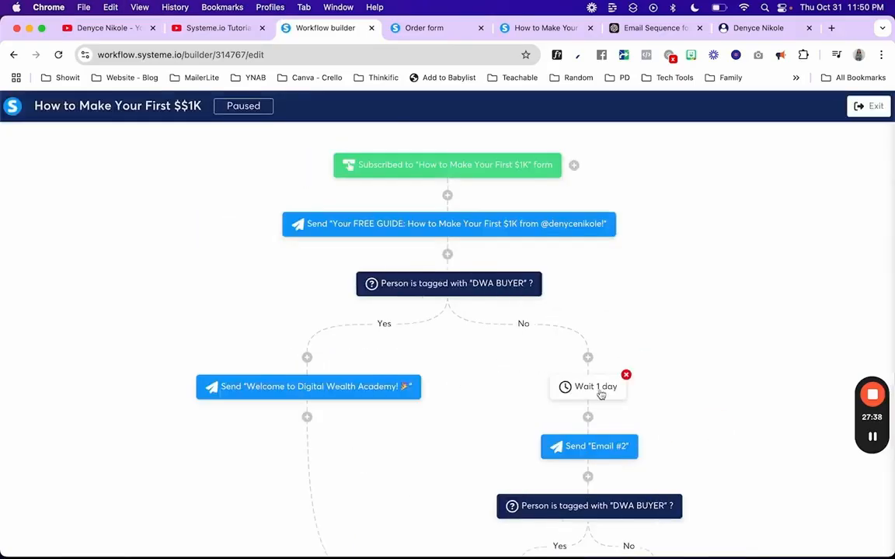
Step: Add a 1-day wait on the inner No path
scroll(614, 380, "down", 5)
left_click(658, 320)
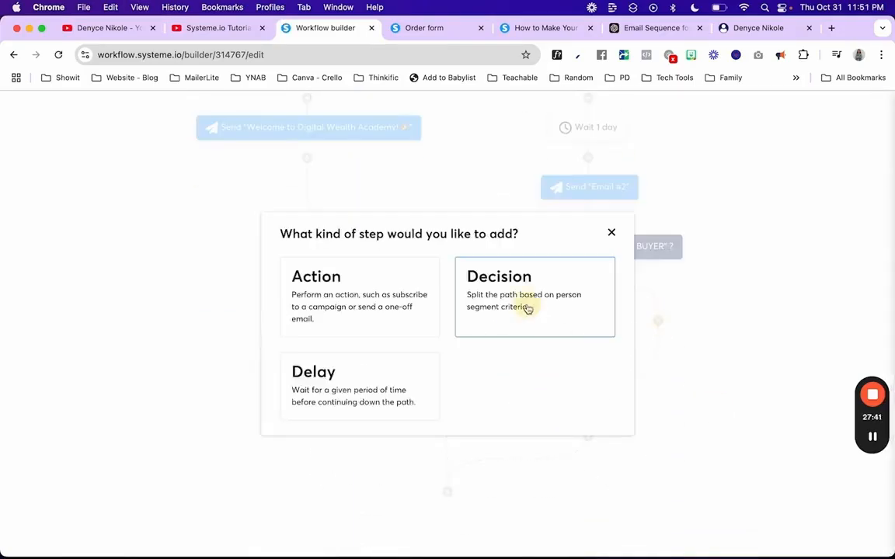
left_click(379, 389)
left_click(400, 305)
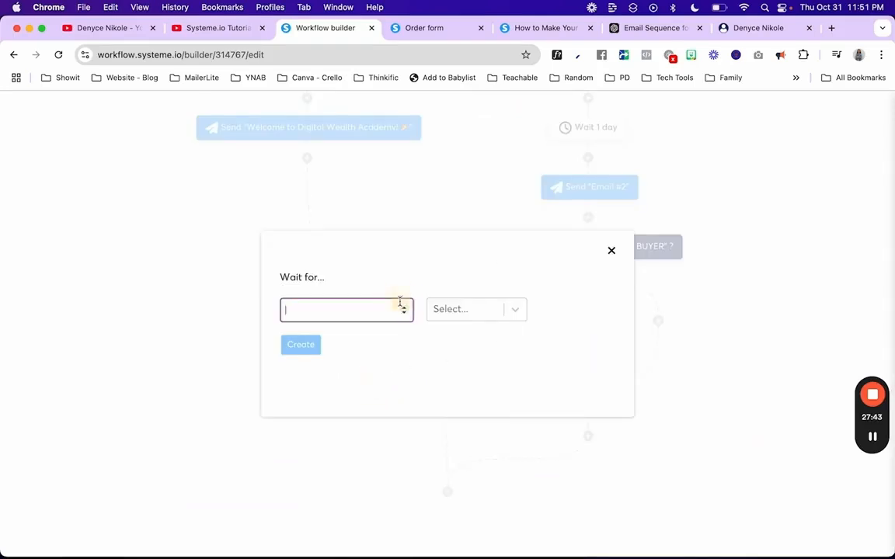
type("1")
left_click(486, 314)
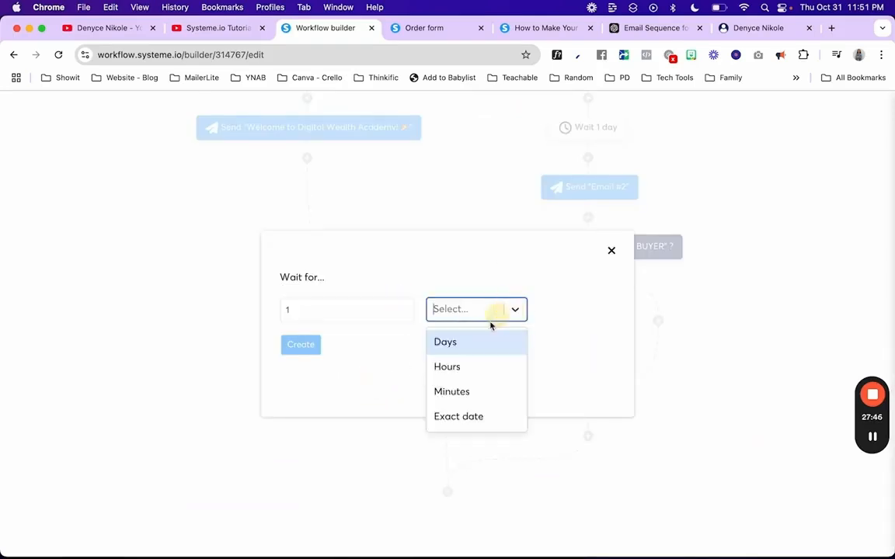
left_click(444, 342)
left_click(303, 347)
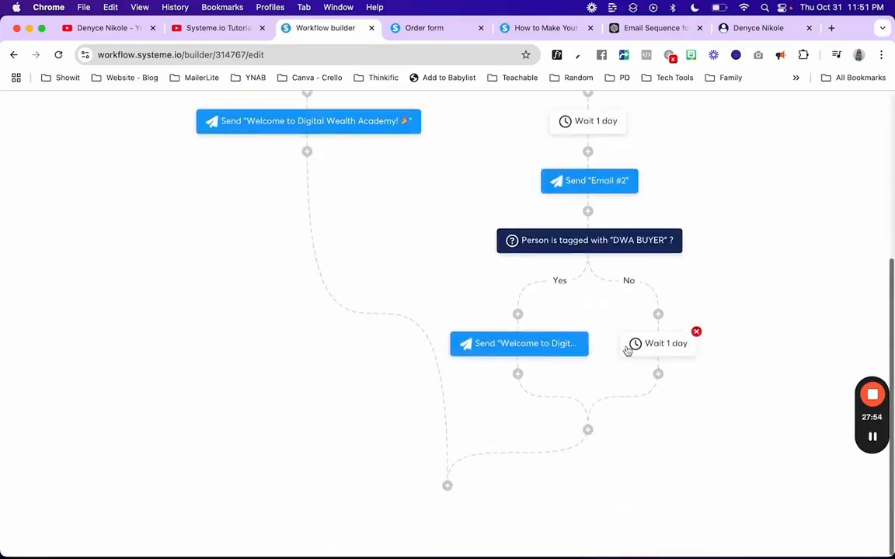
Step: After the wait, send a newly created Email #3 with placeholder body text, and save it
left_click(658, 376)
left_click(393, 299)
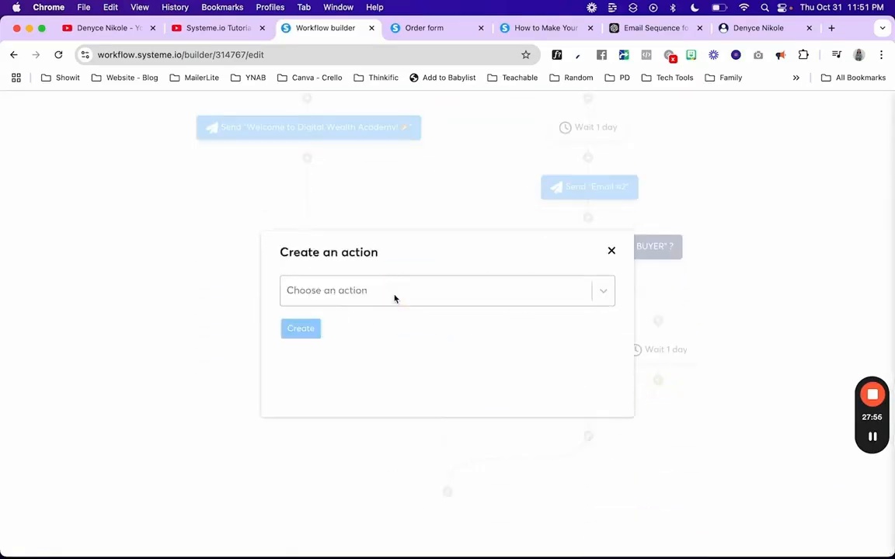
left_click(342, 300)
scroll(307, 413, "down", 3)
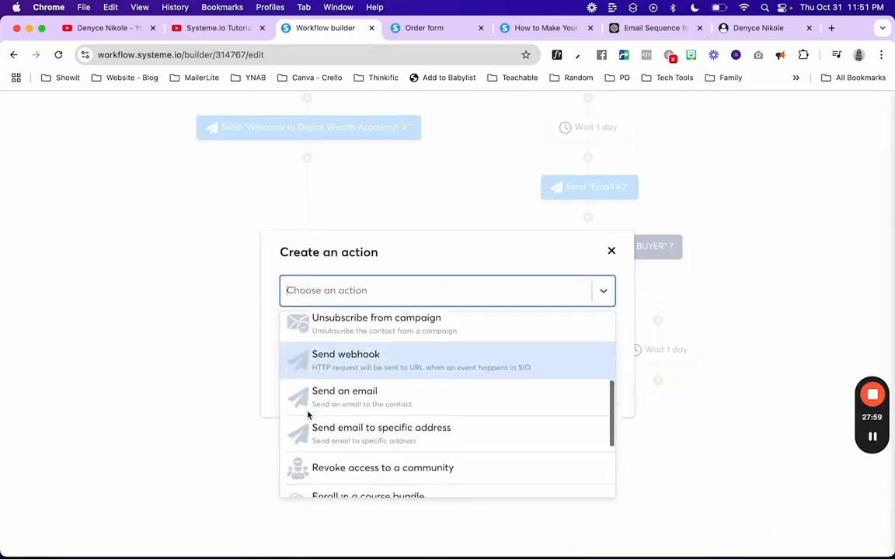
left_click(314, 398)
left_click(359, 303)
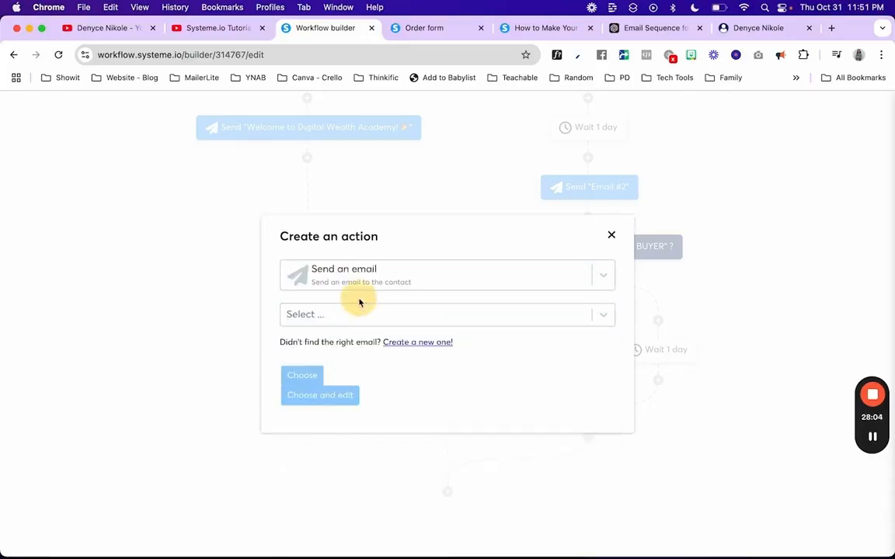
left_click(407, 345)
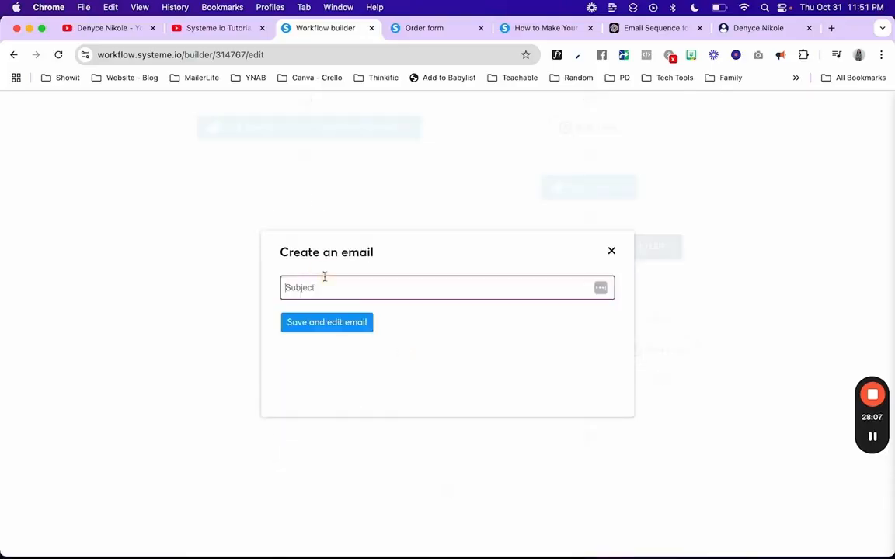
type("Email #3")
left_click(315, 326)
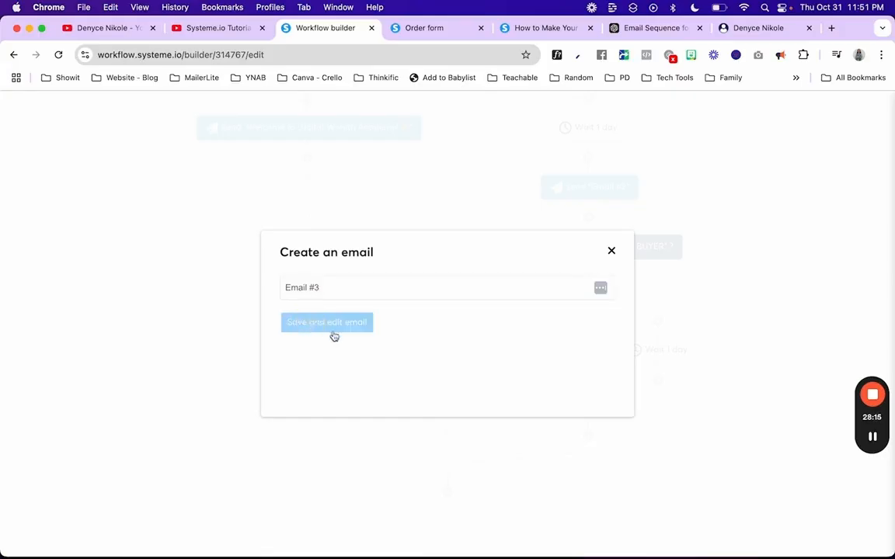
type("fkjhlikvckj")
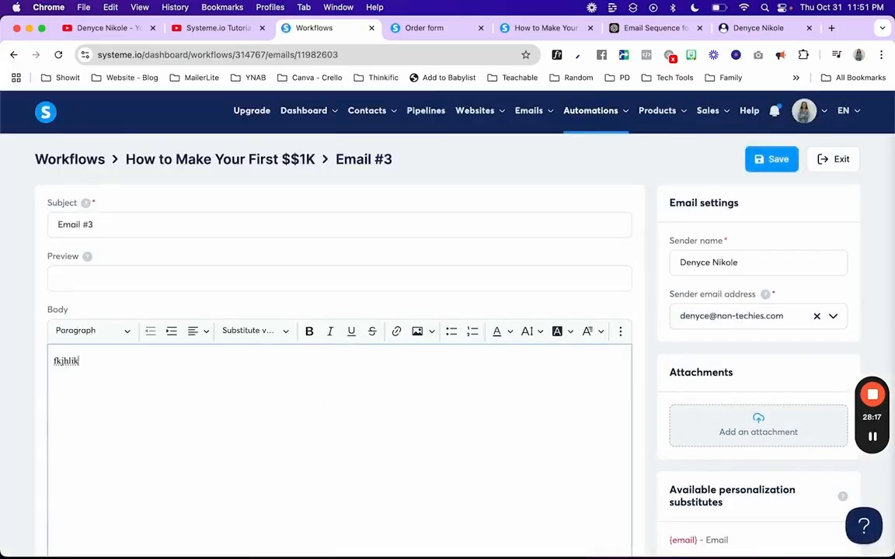
left_click(777, 161)
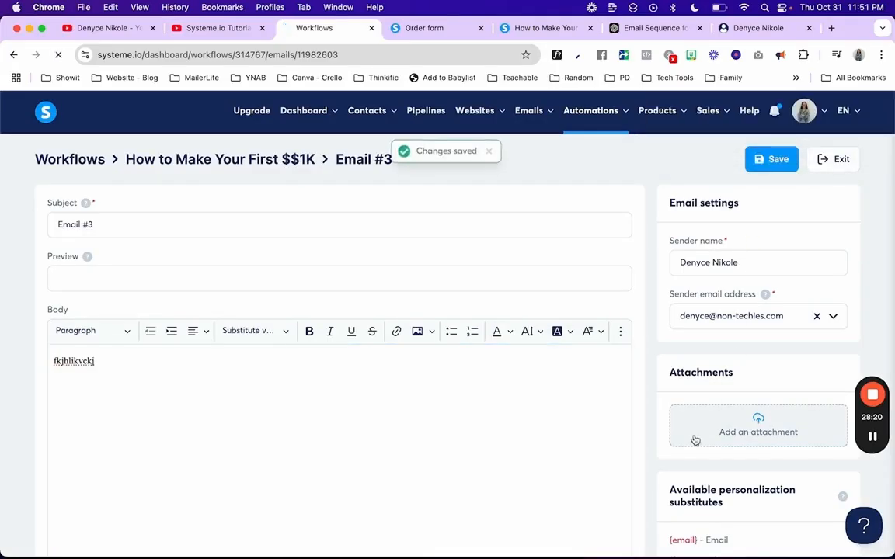
scroll(631, 334, "down", 5)
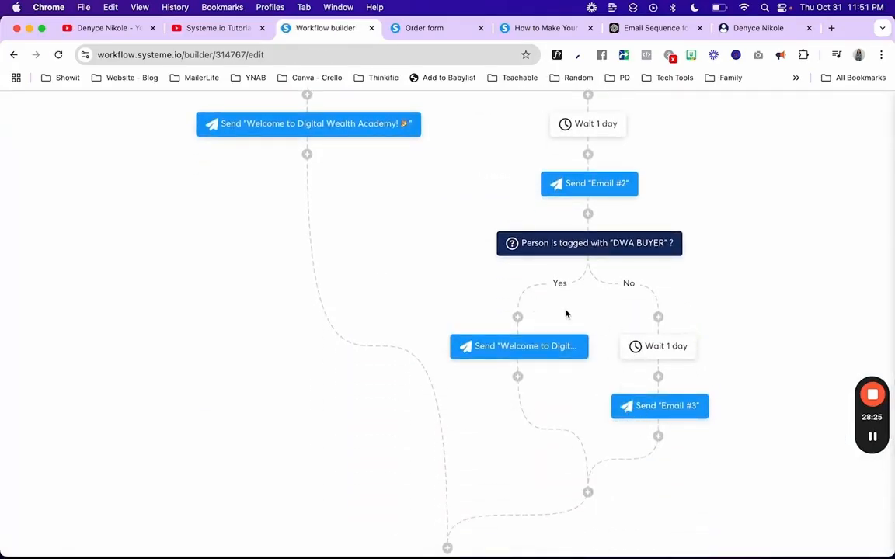
Step: Review the workflow, then bring up the step-type choices below the inner welcome email
scroll(592, 504, "down", 2)
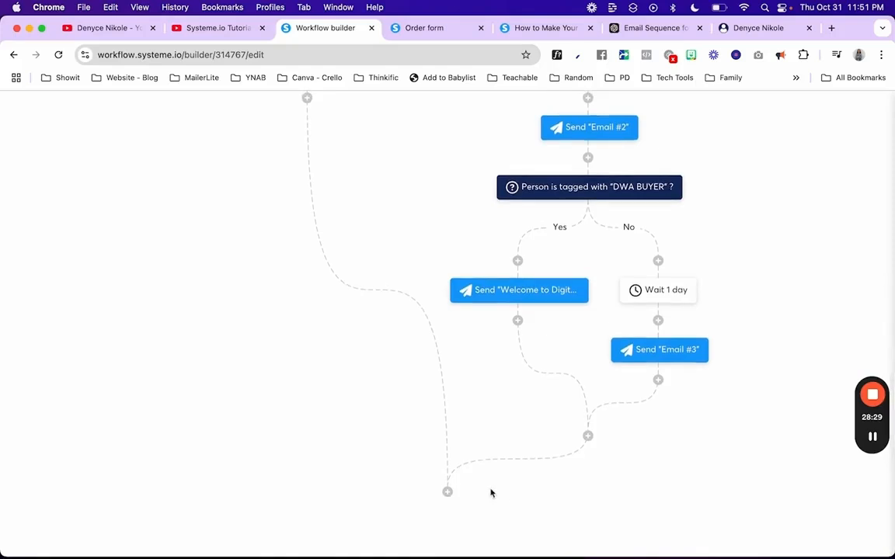
scroll(426, 252, "up", 6)
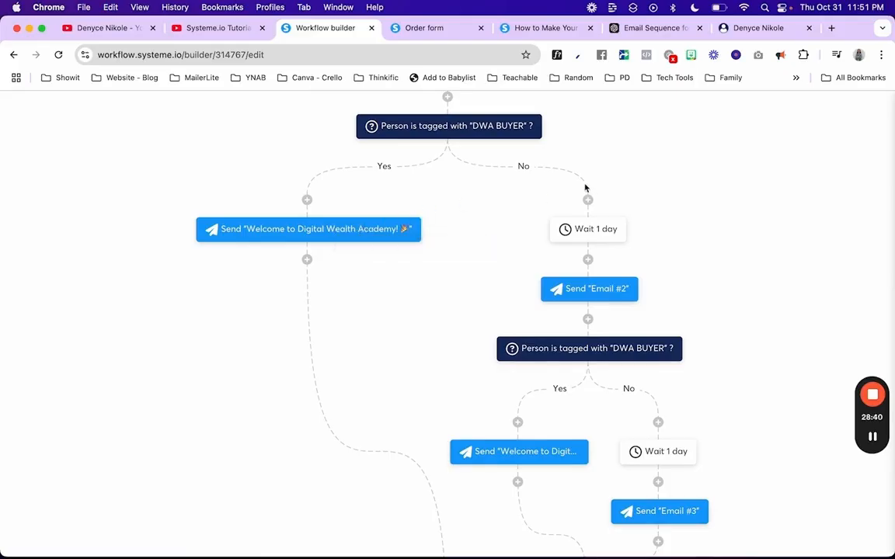
scroll(600, 379, "down", 3)
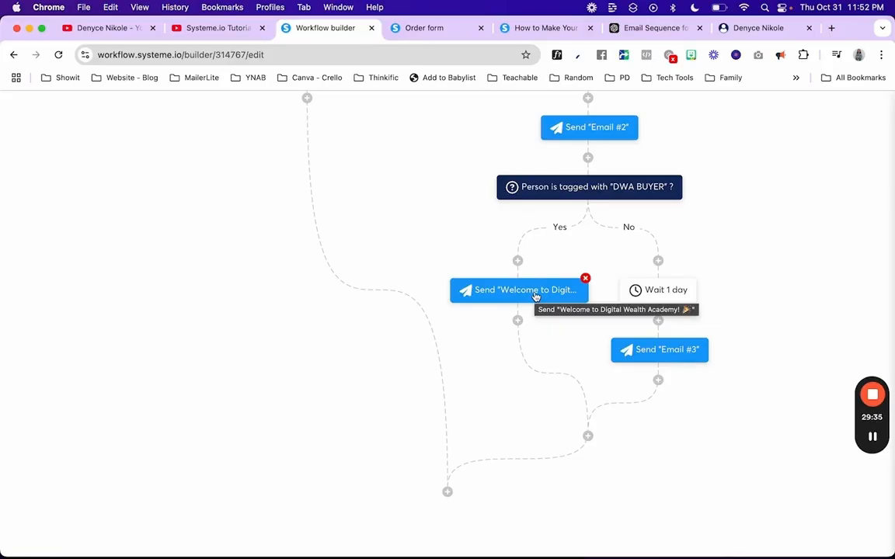
scroll(455, 193, "up", 5)
scroll(455, 193, "down", 5)
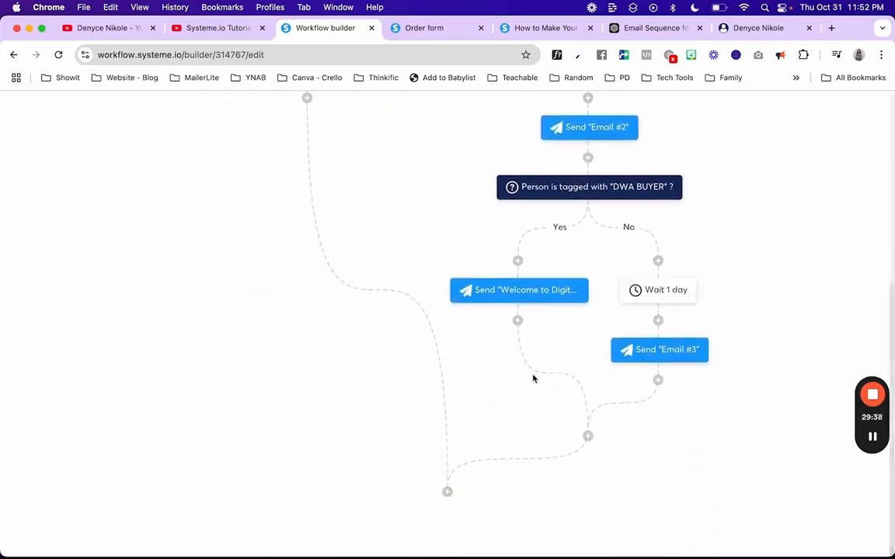
left_click(517, 320)
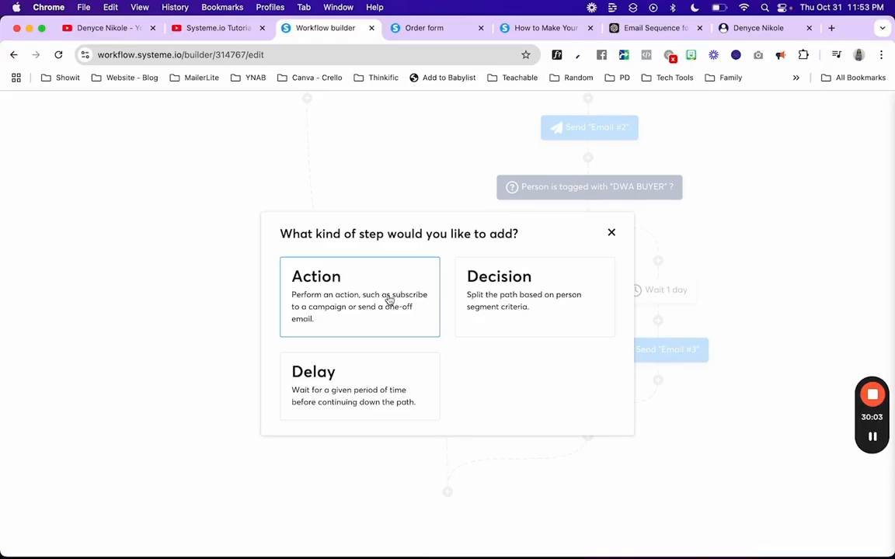
Step: Dismiss the step-type dialog without adding anything and look over the workflow
left_click(611, 232)
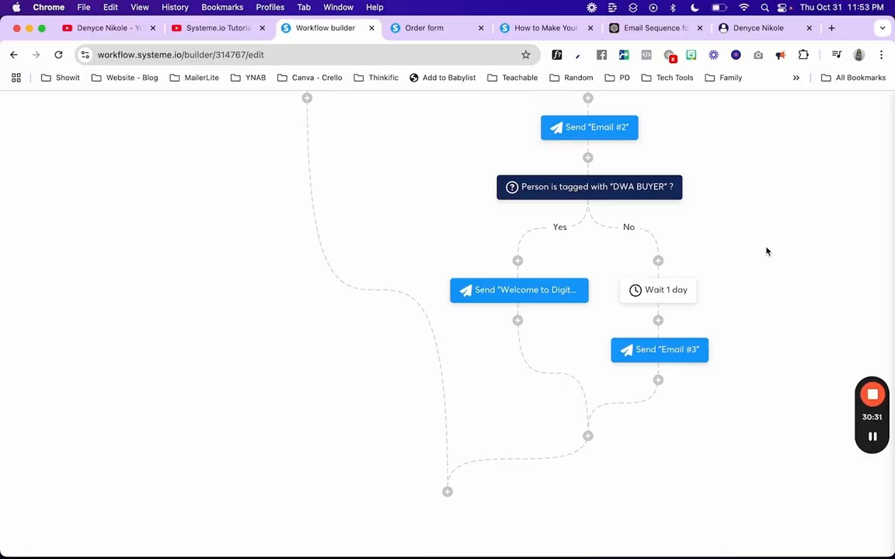
mouse_move(521, 300)
scroll(595, 311, "up", 5)
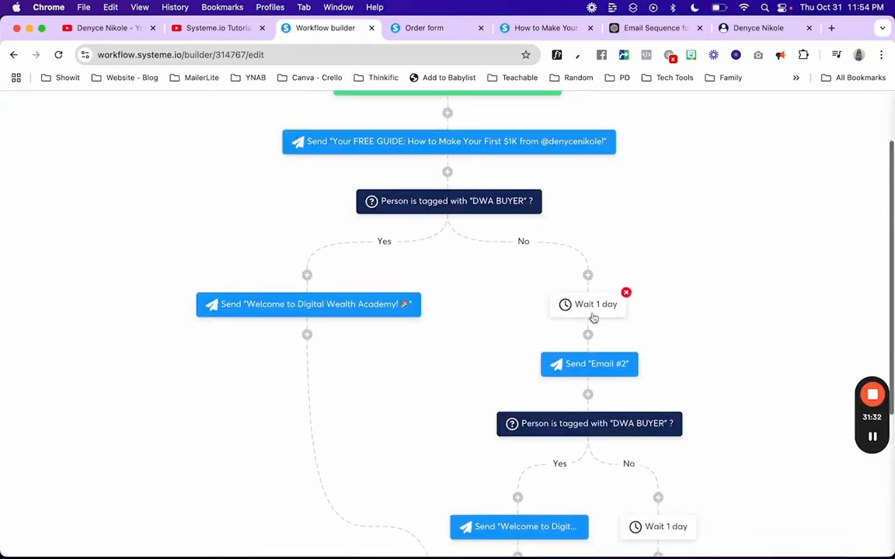
scroll(593, 317, "down", 5)
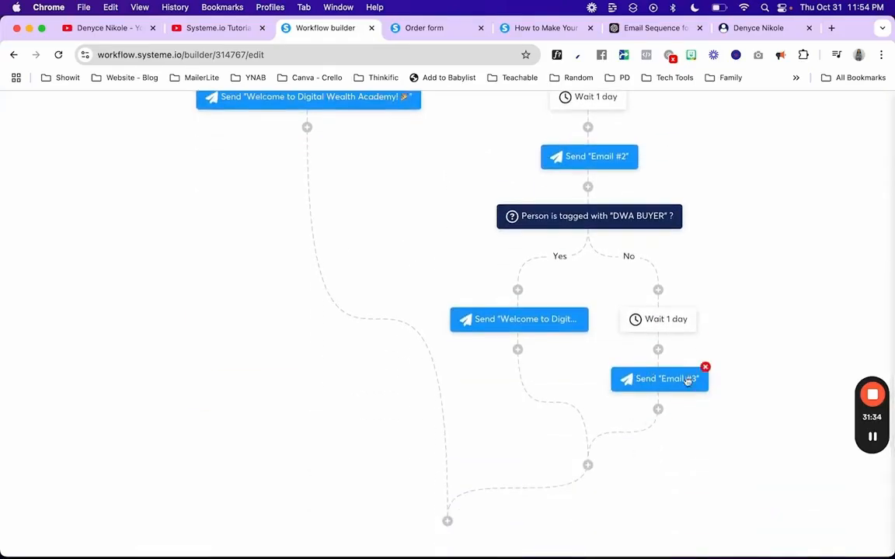
Step: Add a third DWA BUYER tag decision after Email #3
left_click(659, 412)
left_click(474, 309)
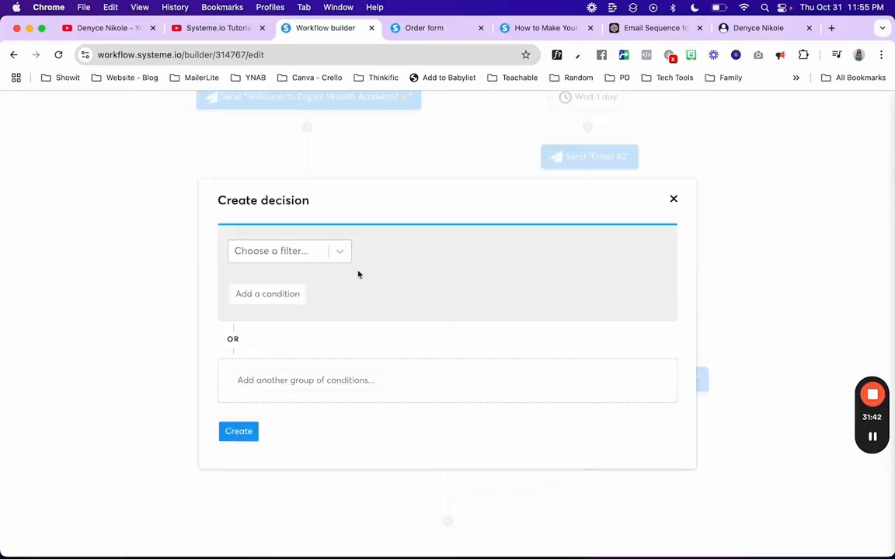
left_click(335, 254)
left_click(324, 305)
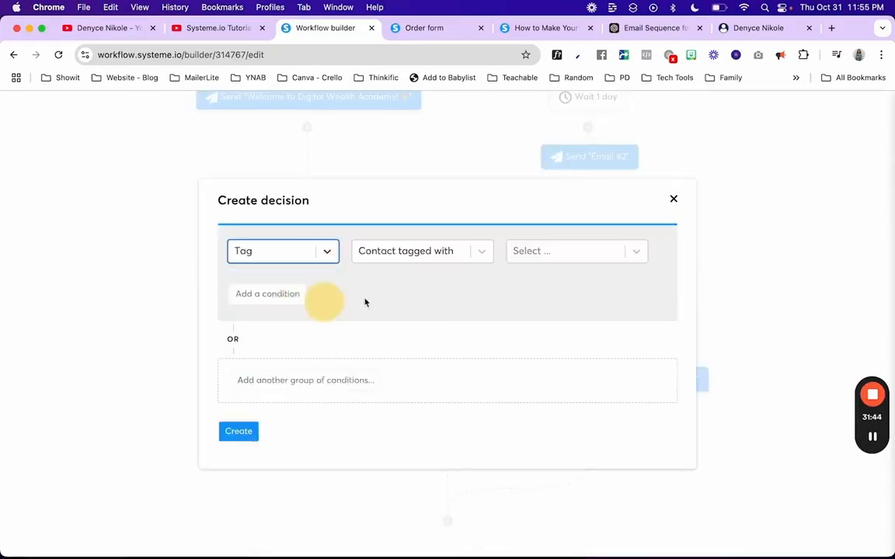
left_click(548, 254)
left_click(537, 282)
left_click(240, 437)
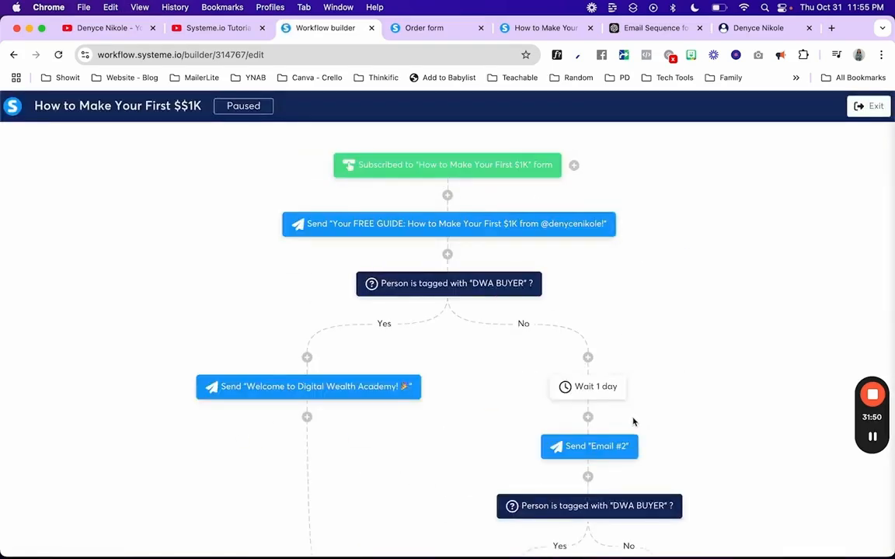
Step: On its Yes branch, send the 'Welcome to Digital Wealth Academy!' email
scroll(634, 421, "down", 5)
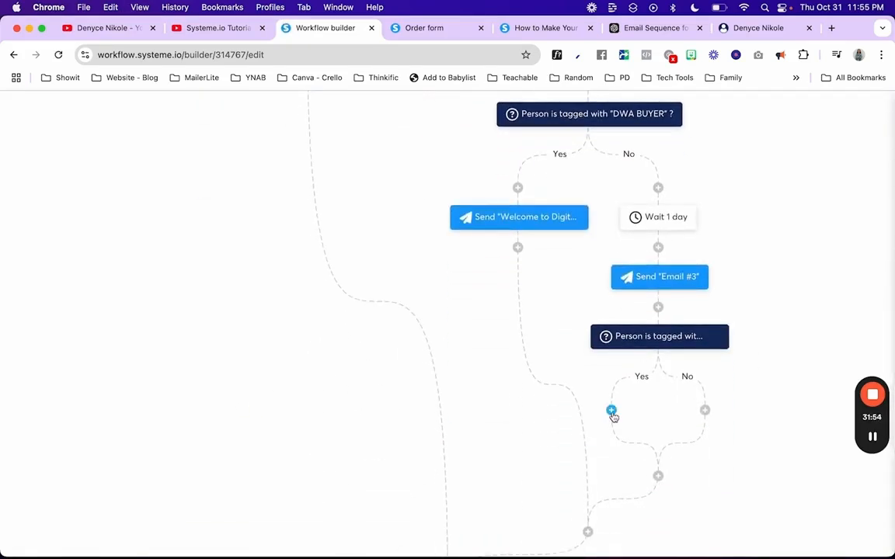
left_click(611, 411)
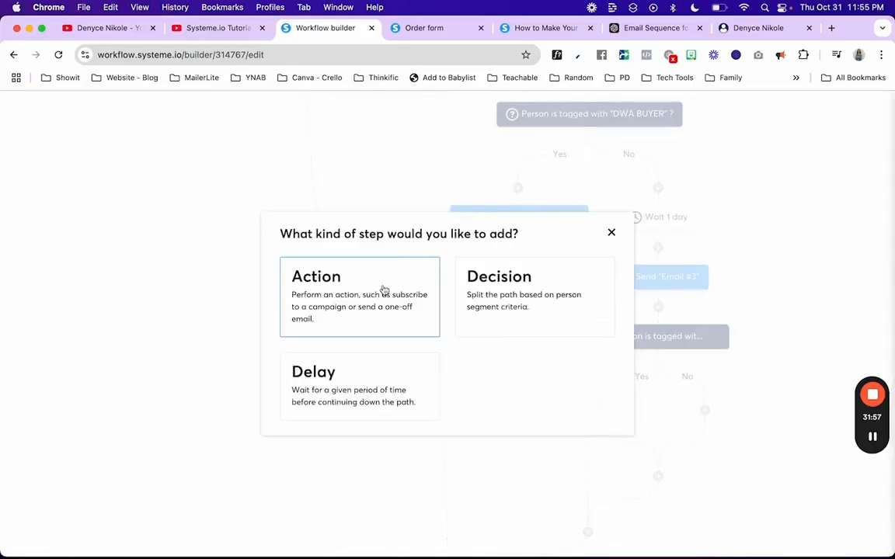
left_click(383, 290)
left_click(340, 293)
scroll(332, 423, "down", 3)
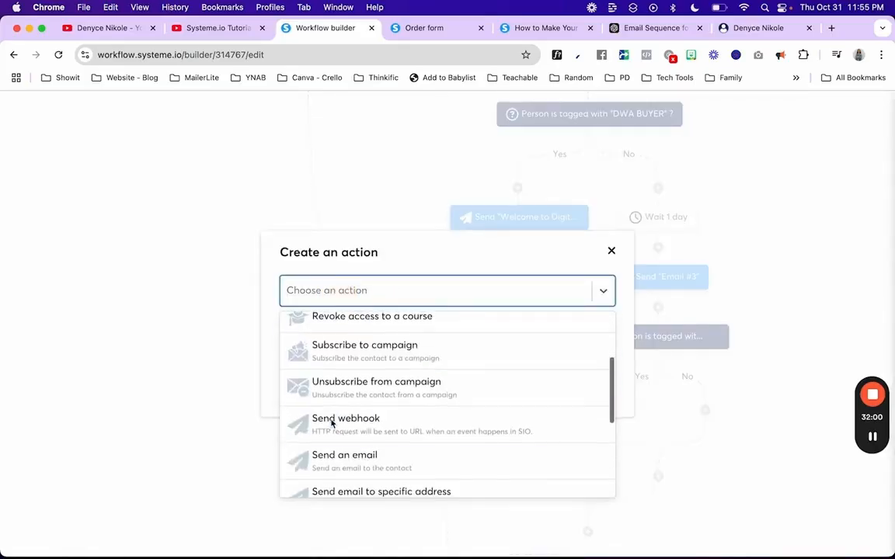
left_click(327, 458)
left_click(314, 314)
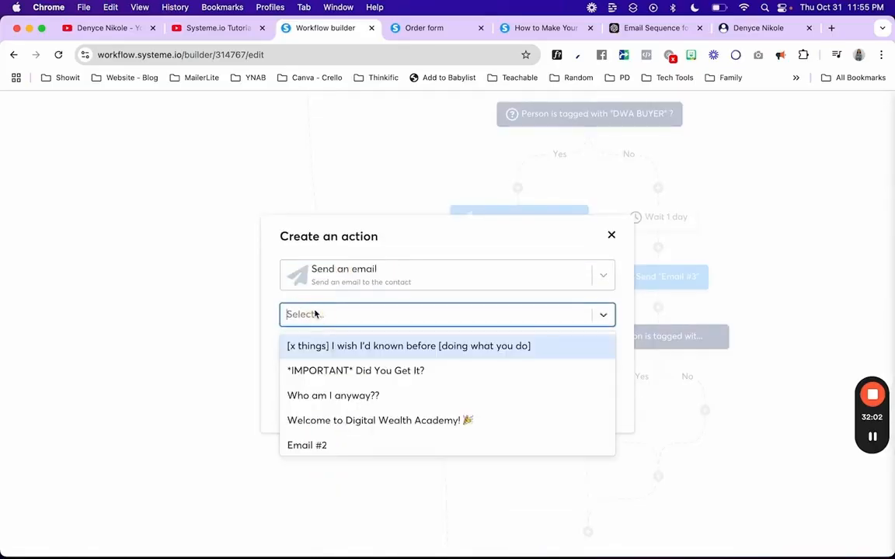
left_click(295, 420)
left_click(309, 389)
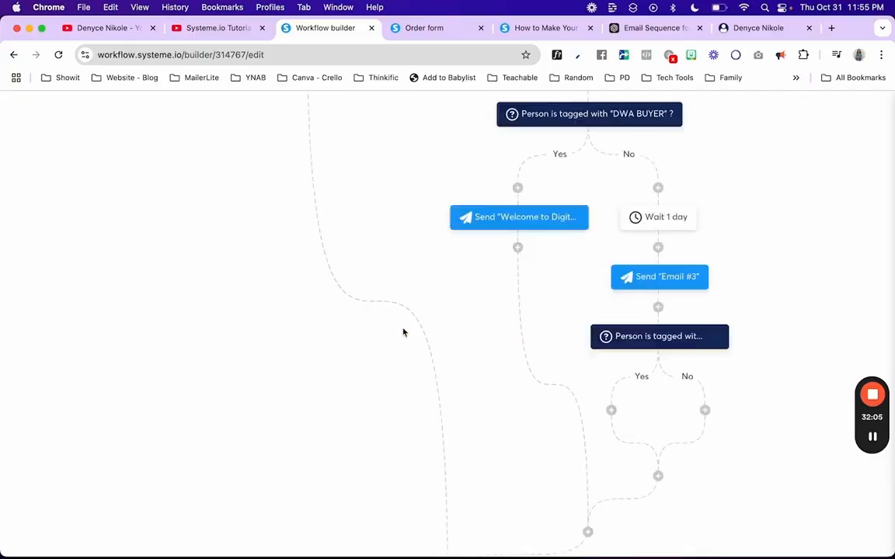
Step: Add a 7-day wait on the decision's No branch
scroll(621, 350, "down", 5)
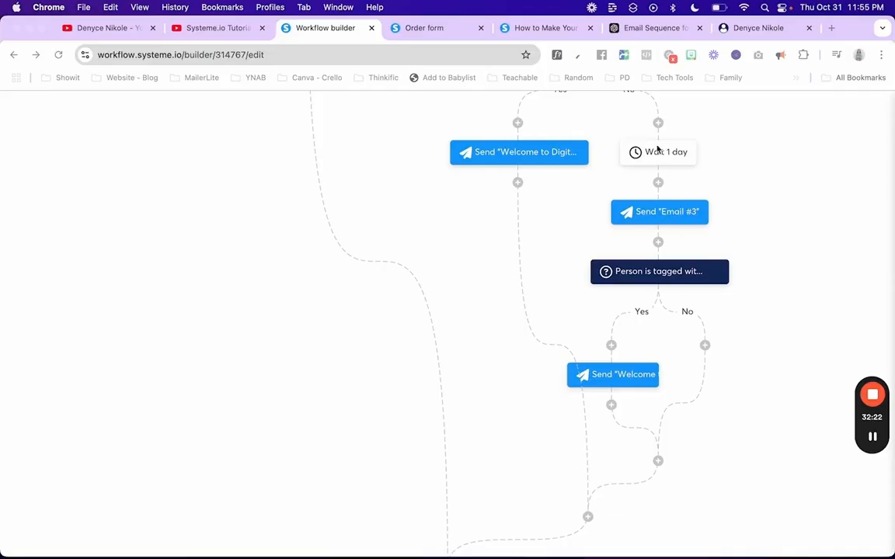
left_click(703, 346)
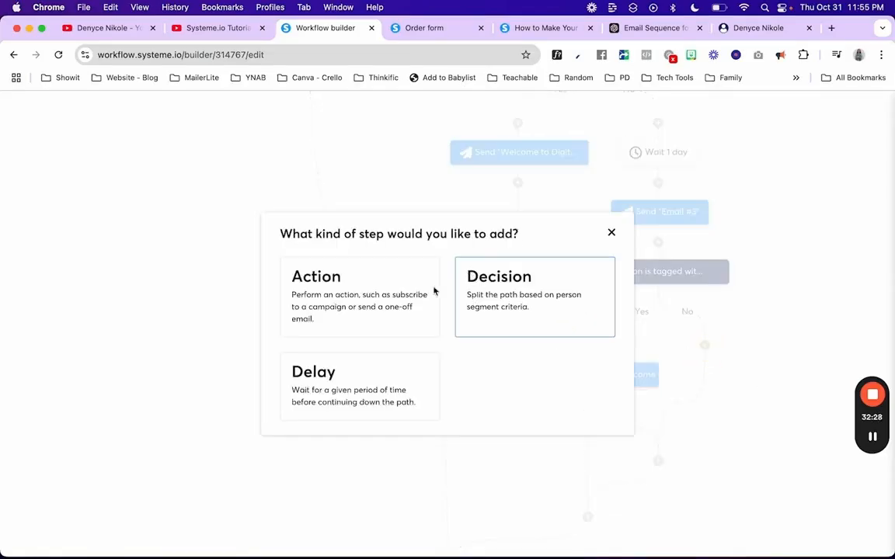
left_click(329, 391)
left_click(351, 313)
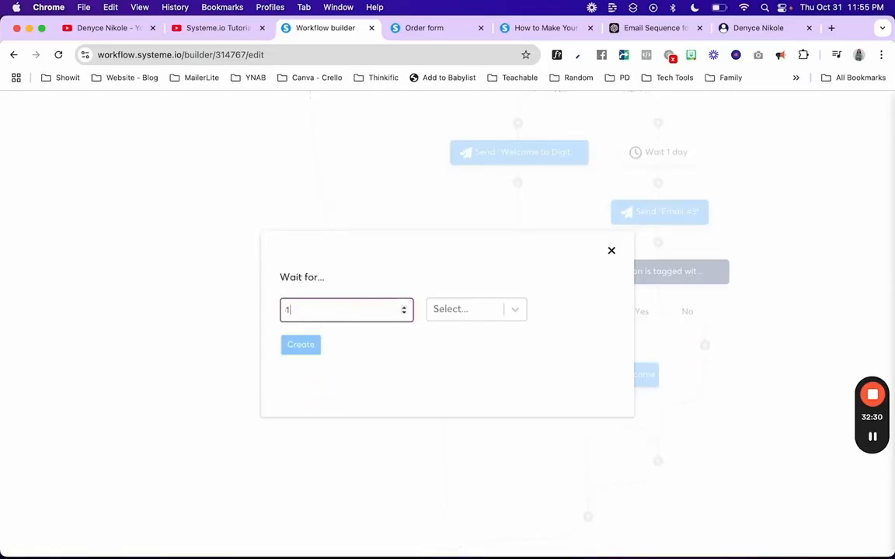
left_click(490, 309)
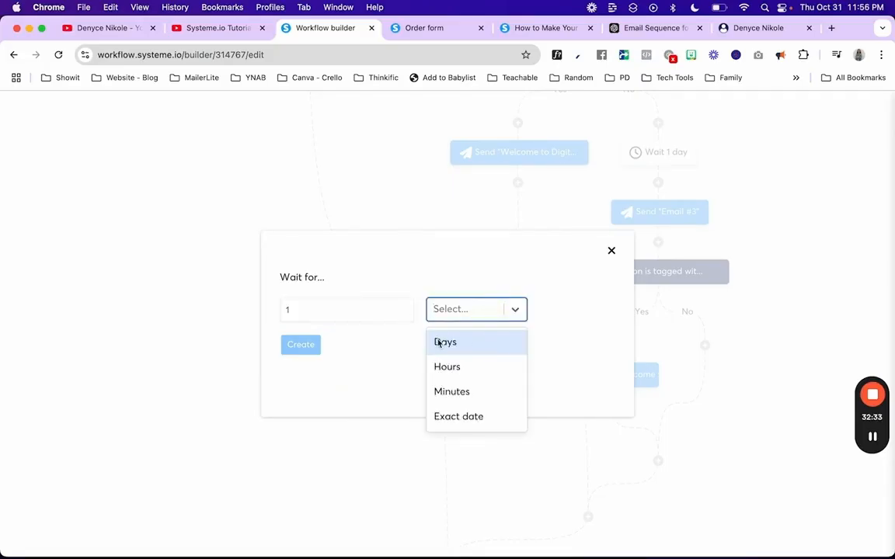
left_click(440, 342)
left_click(375, 313)
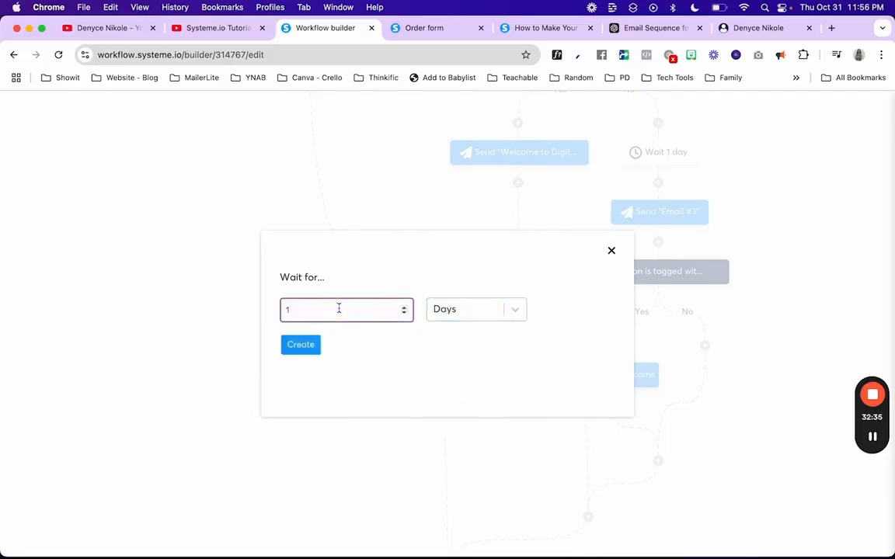
key("BackSpace")
type("0")
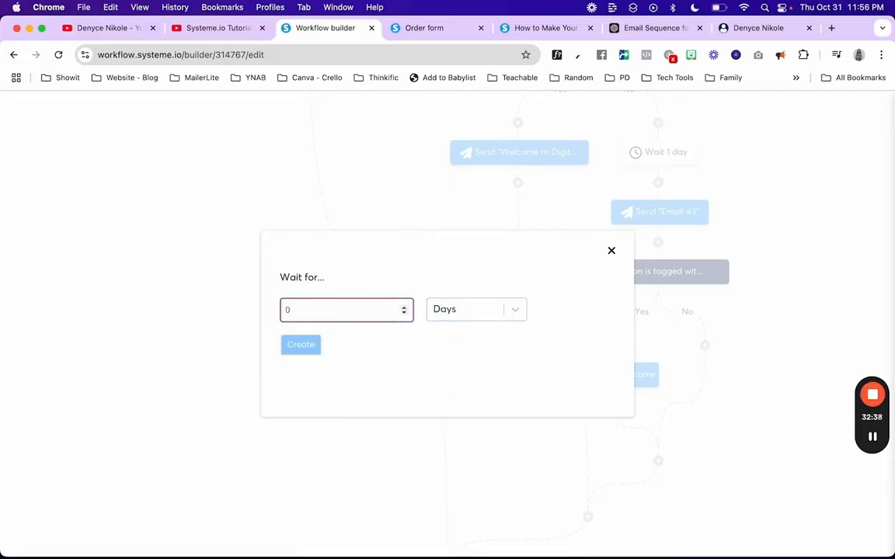
type("7")
left_click(301, 345)
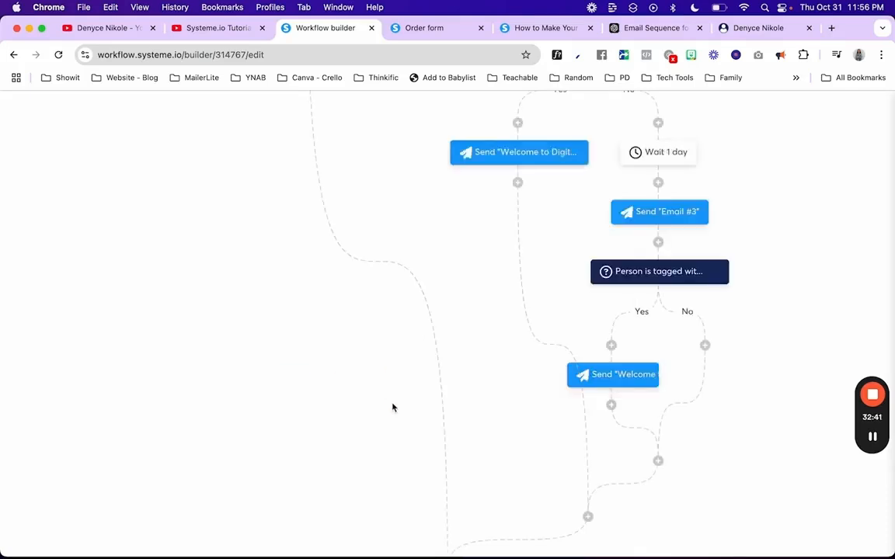
Step: Reload the workflow and cancel an unneeded extra wait step on the No branch
left_click(705, 346)
left_click(750, 417)
key("super+r")
scroll(710, 431, "down", 1)
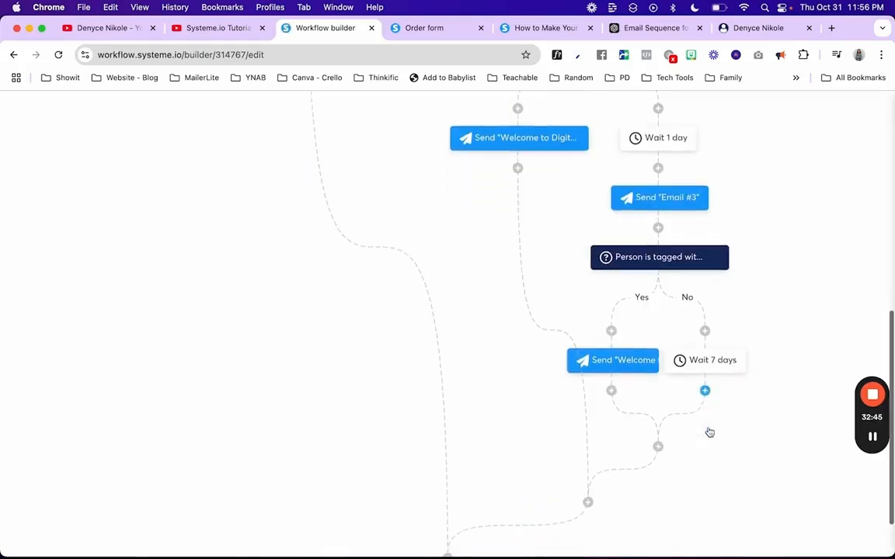
left_click(704, 332)
left_click(383, 374)
left_click(454, 315)
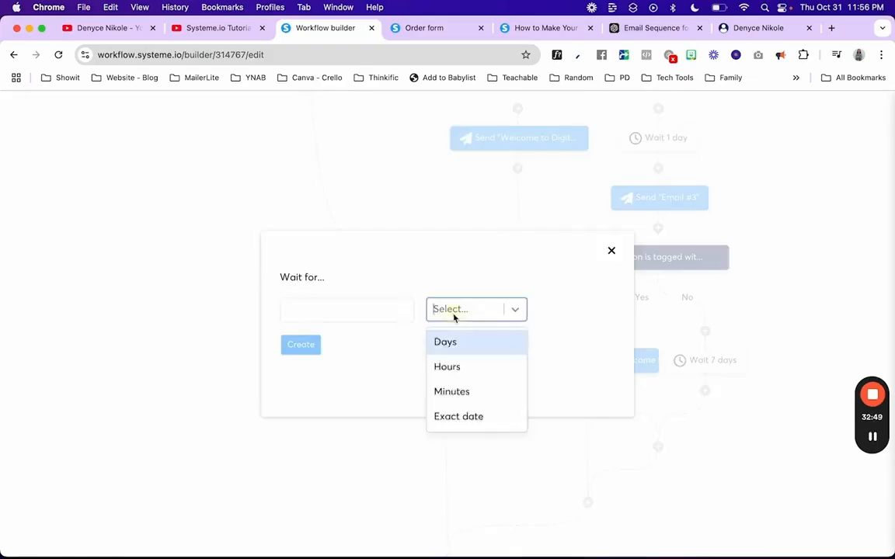
left_click(612, 251)
Step: After the 7-day wait, subscribe the contact to the DWA campaign, then reload the workflow
left_click(705, 391)
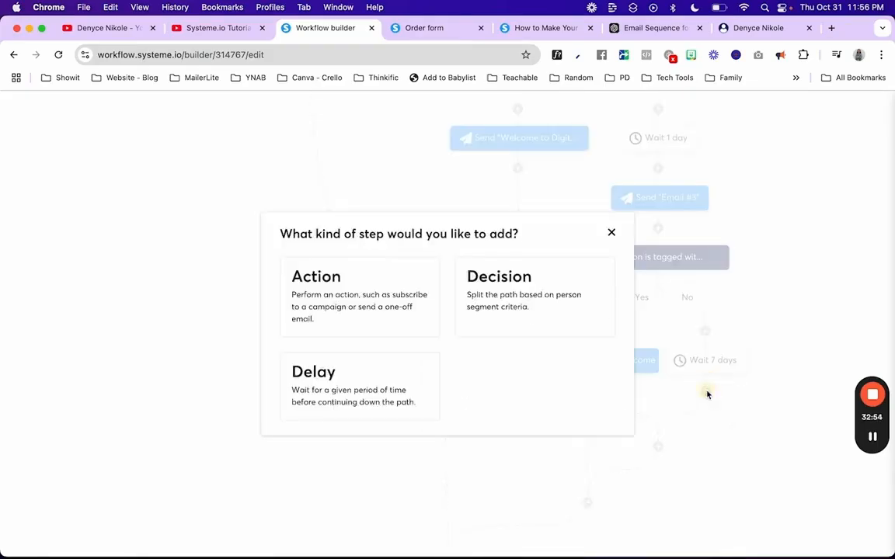
left_click(368, 324)
left_click(312, 290)
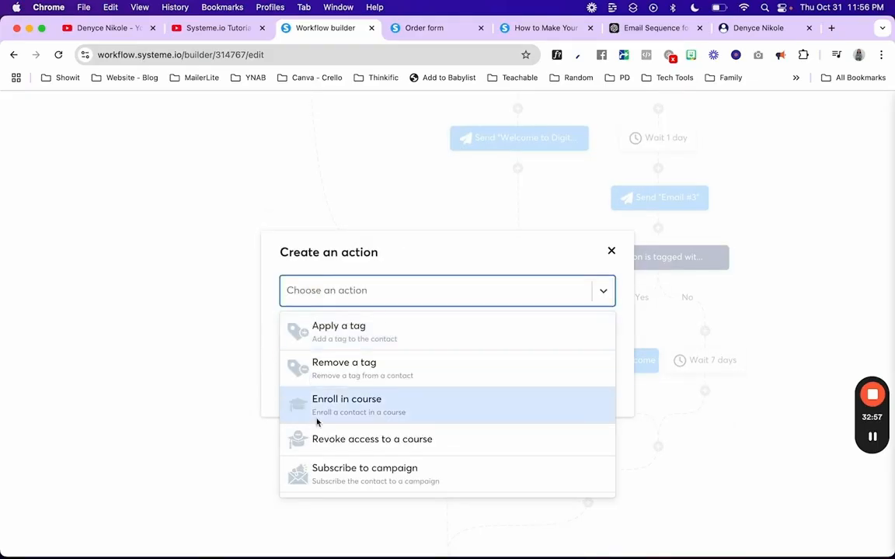
scroll(316, 424, "down", 2)
left_click(365, 391)
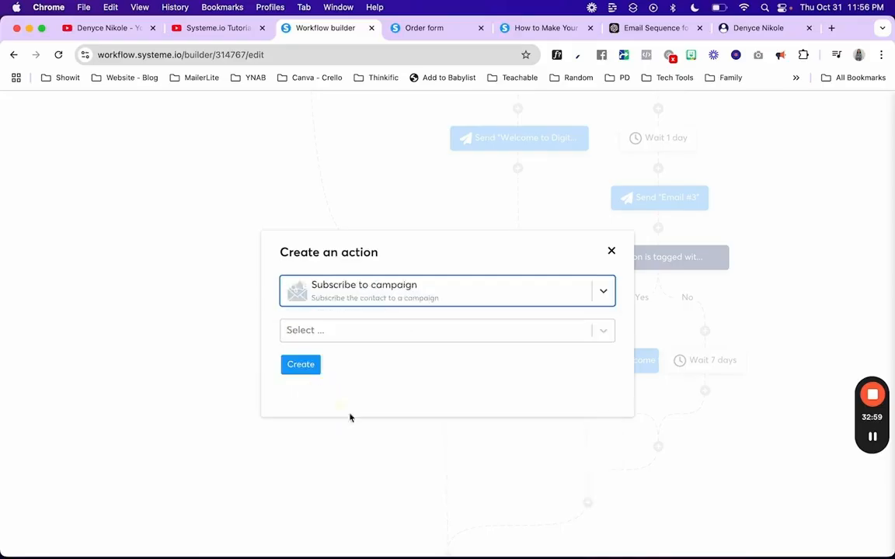
left_click(395, 334)
left_click(353, 363)
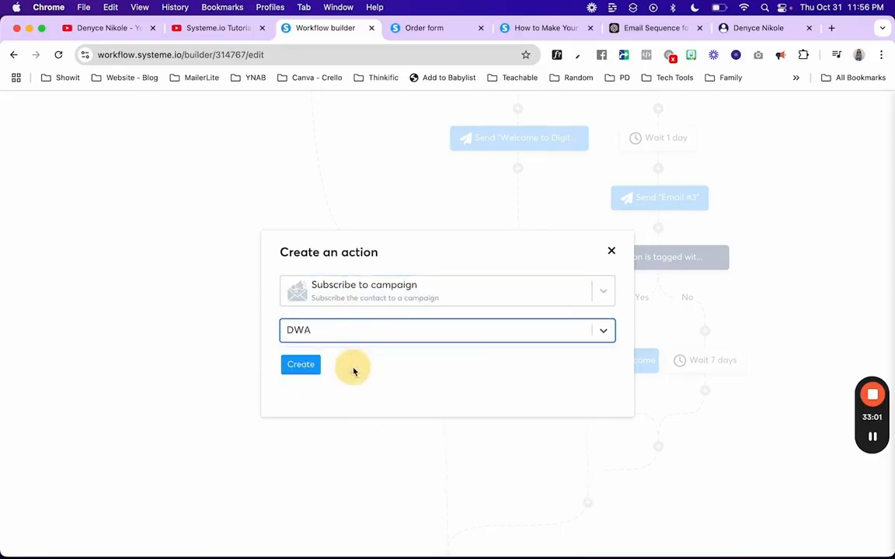
left_click(301, 365)
key("super+r")
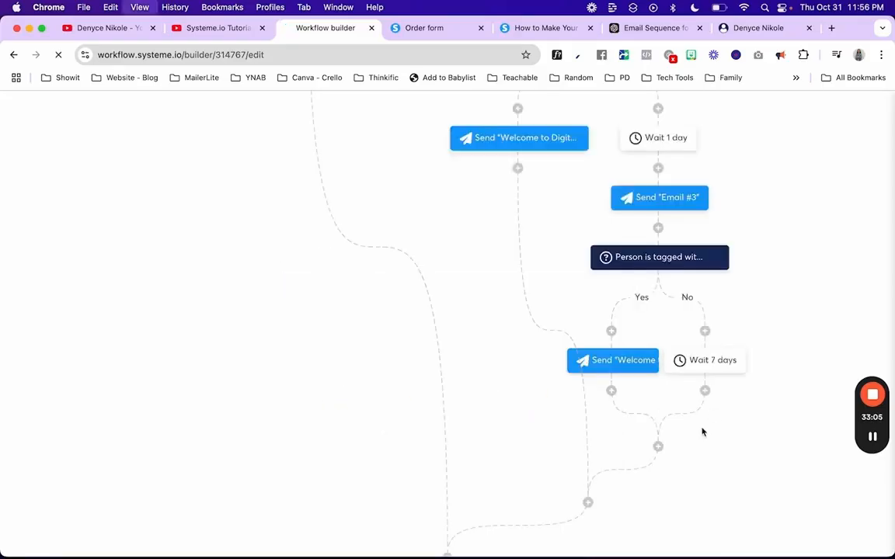
scroll(703, 432, "down", 2)
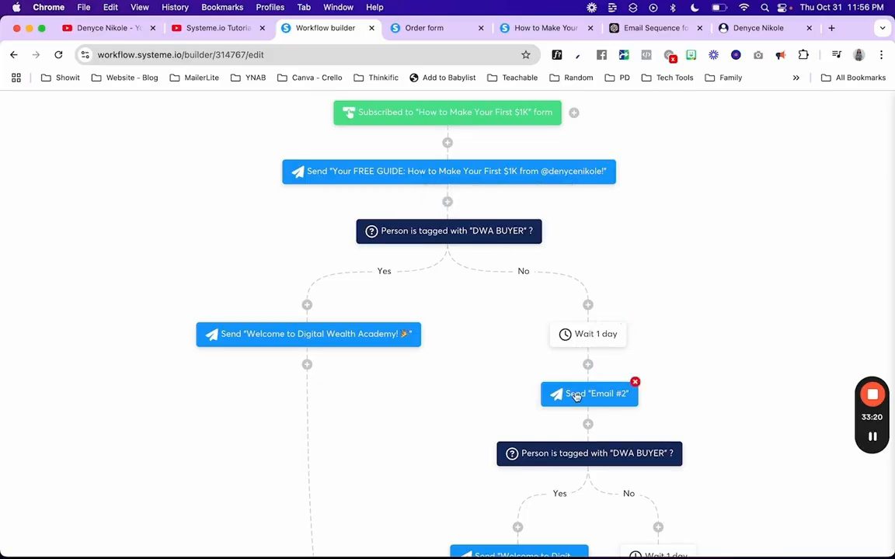
scroll(576, 396, "down", 4)
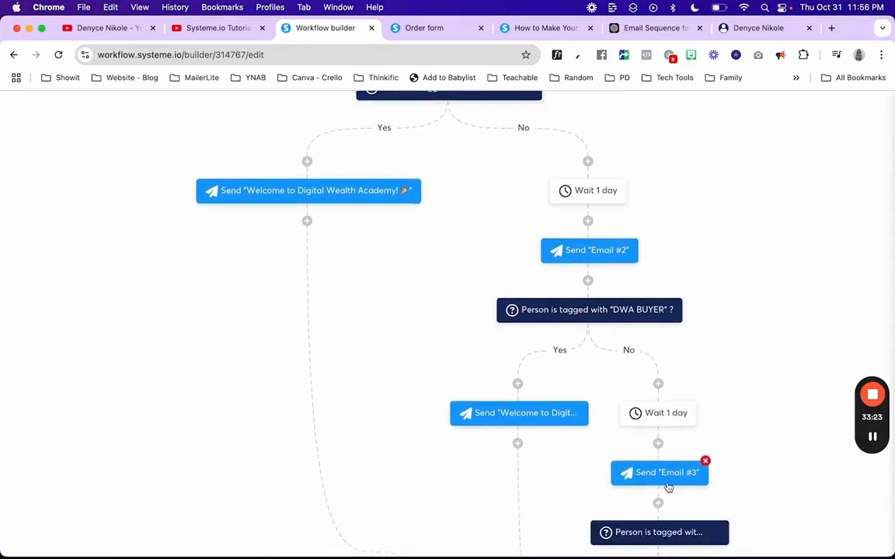
scroll(668, 486, "down", 4)
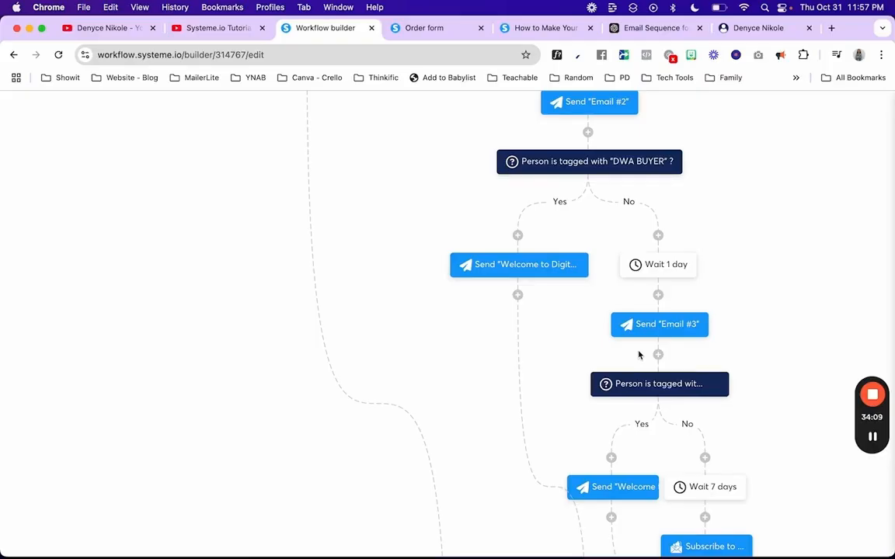
scroll(639, 355, "down", 3)
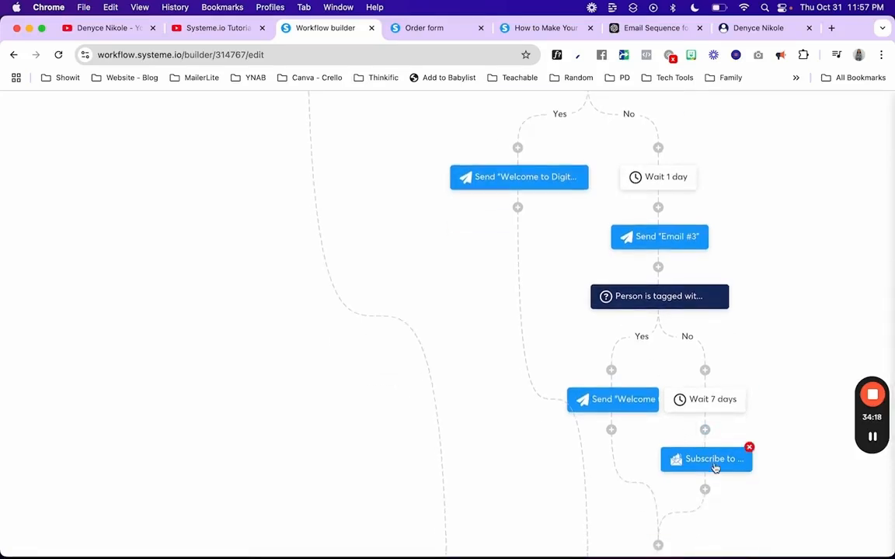
scroll(589, 384, "up", 10)
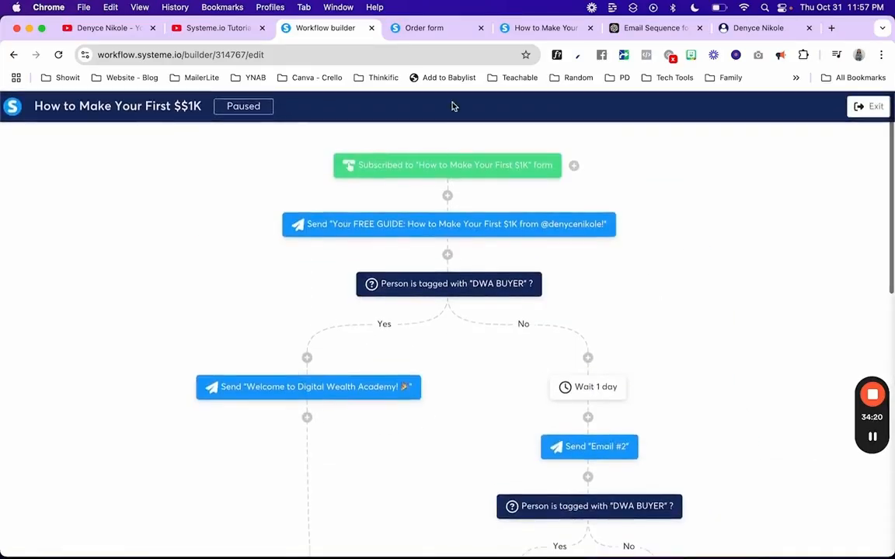
Step: Exit the workflow builder and view the DWA campaign under Emails > Campaigns
left_click(868, 106)
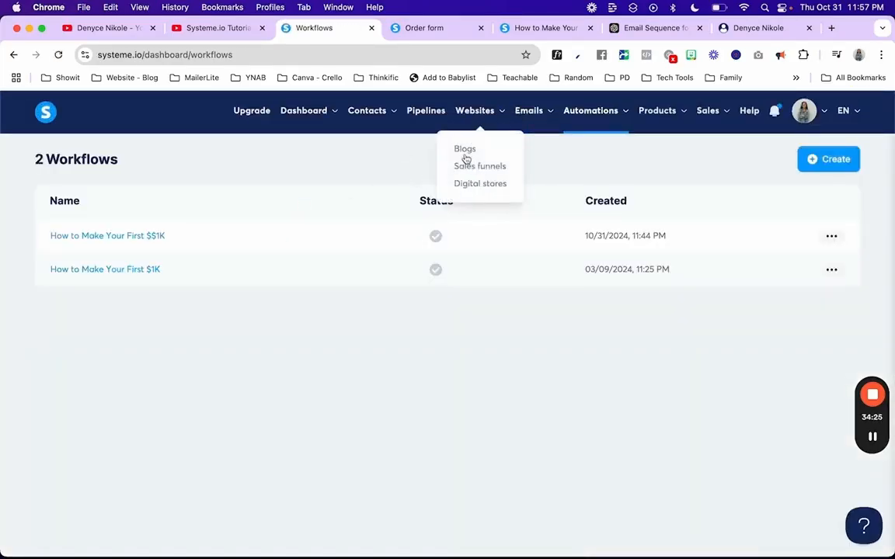
mouse_move(532, 140)
left_click(533, 167)
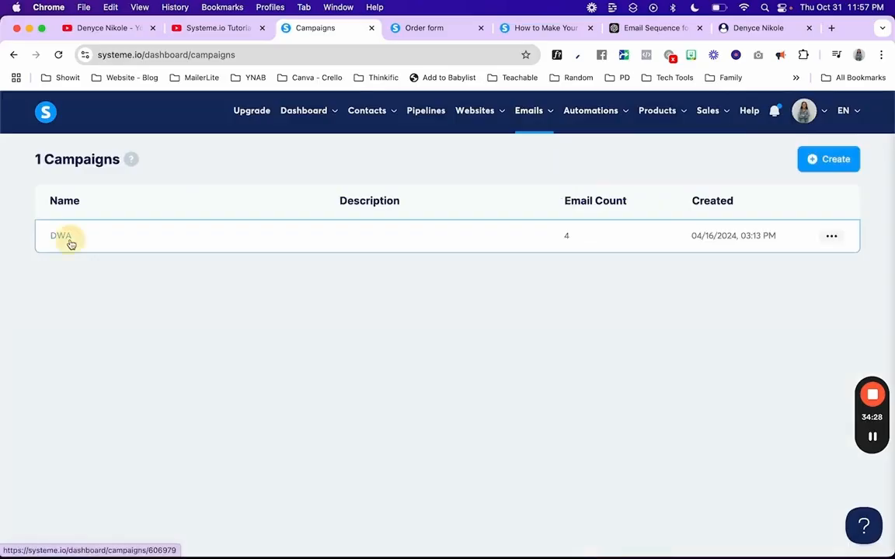
left_click(69, 238)
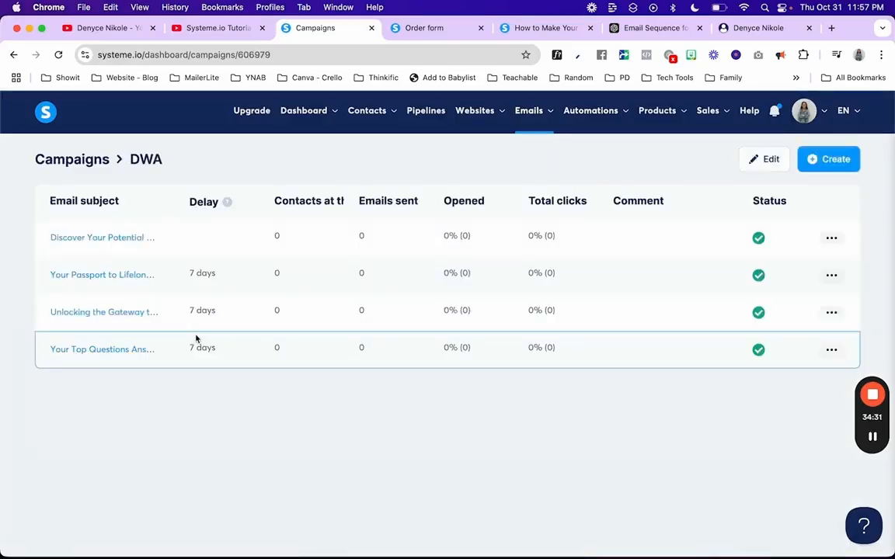
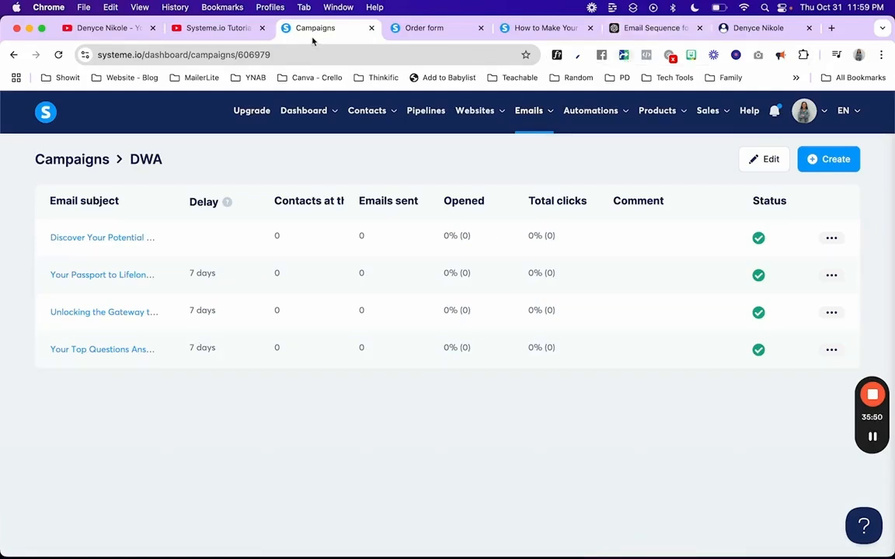
Step: Recap the open tabs: tutorial comments, email sequence draft, free guide landing page, order form, DWA campaign
left_click(228, 29)
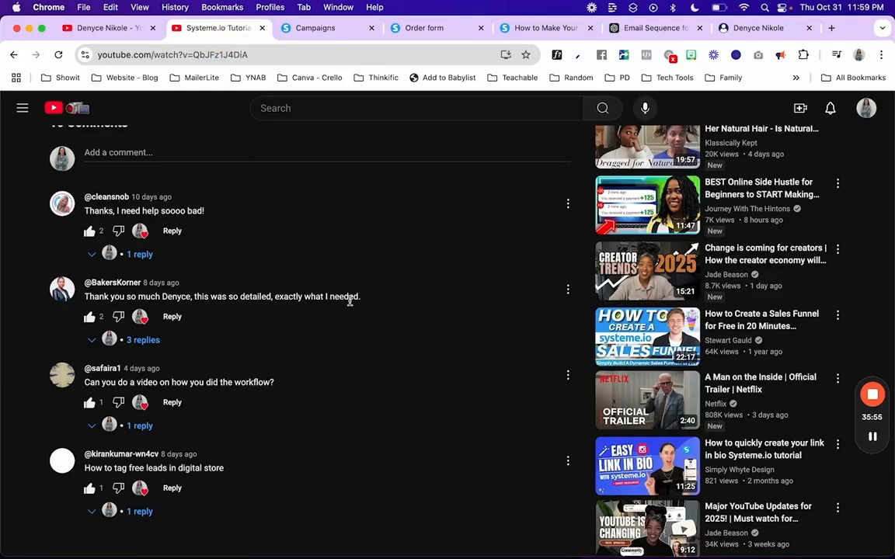
left_click(661, 35)
left_click(557, 35)
left_click(425, 35)
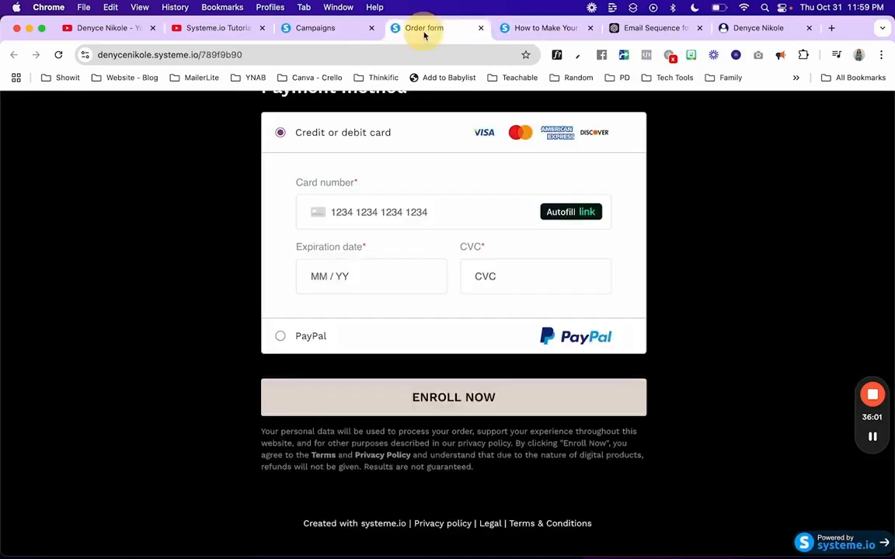
left_click(317, 29)
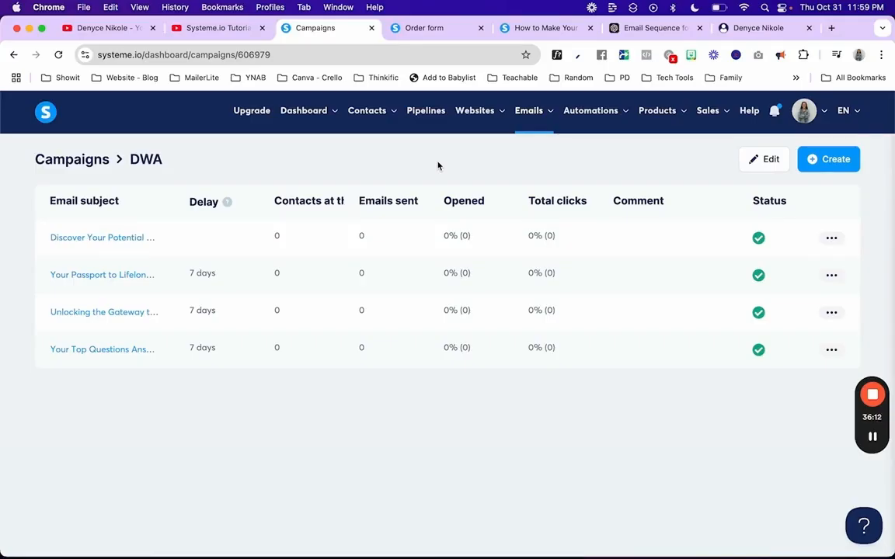
Step: Show the Automations > Workflows list with the new workflow, then the YouTube channel page
mouse_move(601, 118)
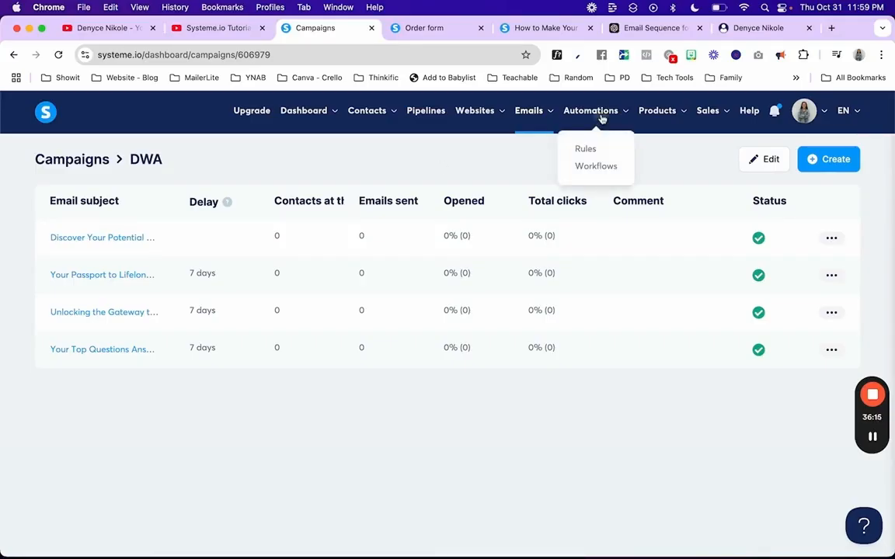
left_click(593, 166)
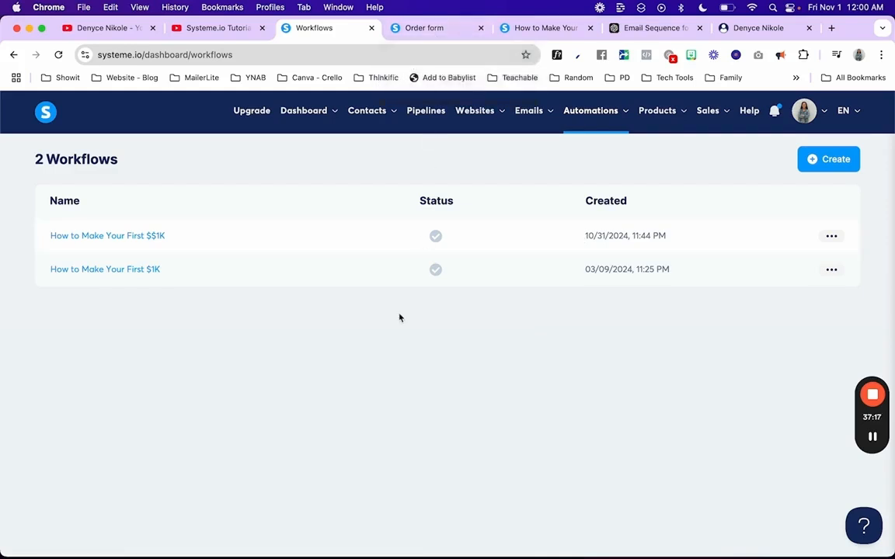
left_click(125, 28)
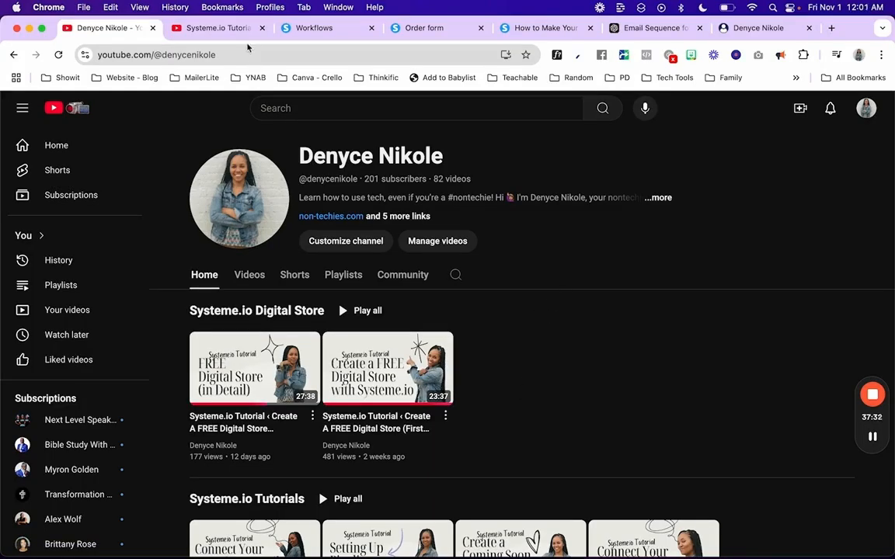
Step: Cycle through the tutorial video, channel page and ChatGPT email draft, ending on the free-guide storefront
left_click(226, 32)
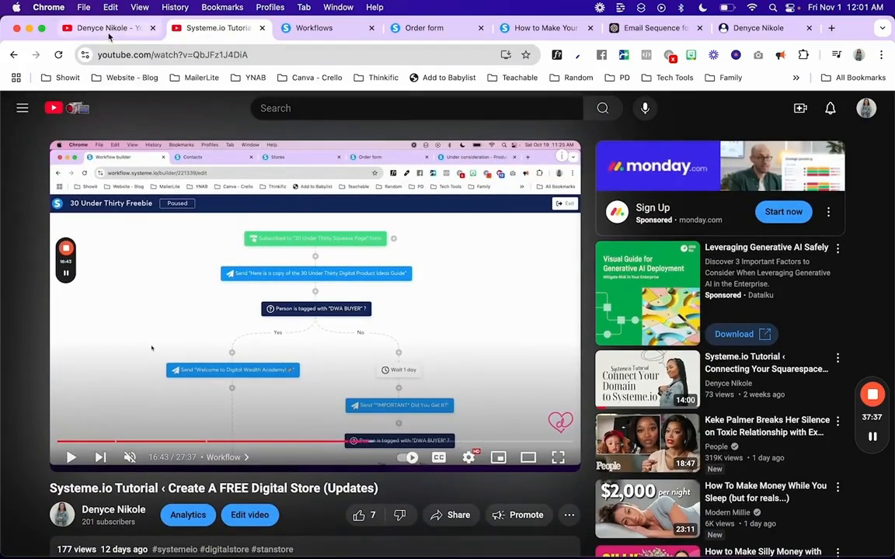
left_click(108, 28)
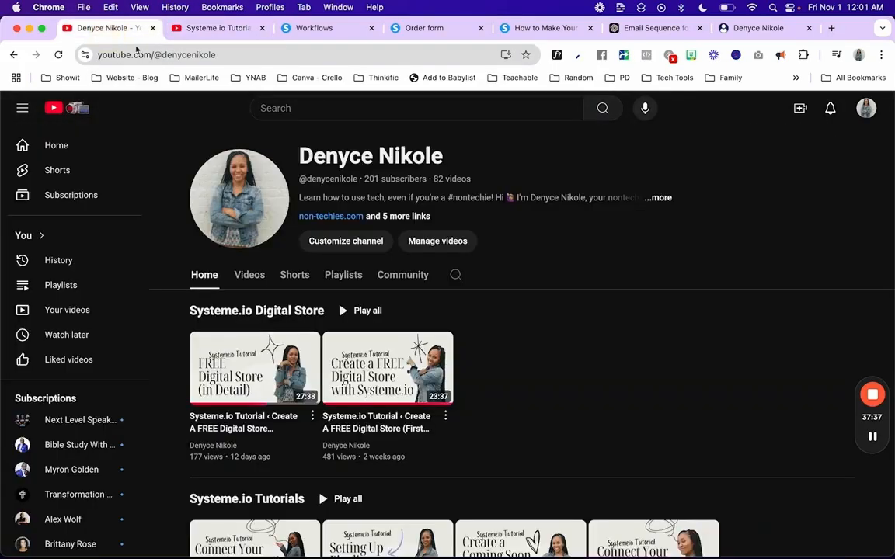
left_click(666, 29)
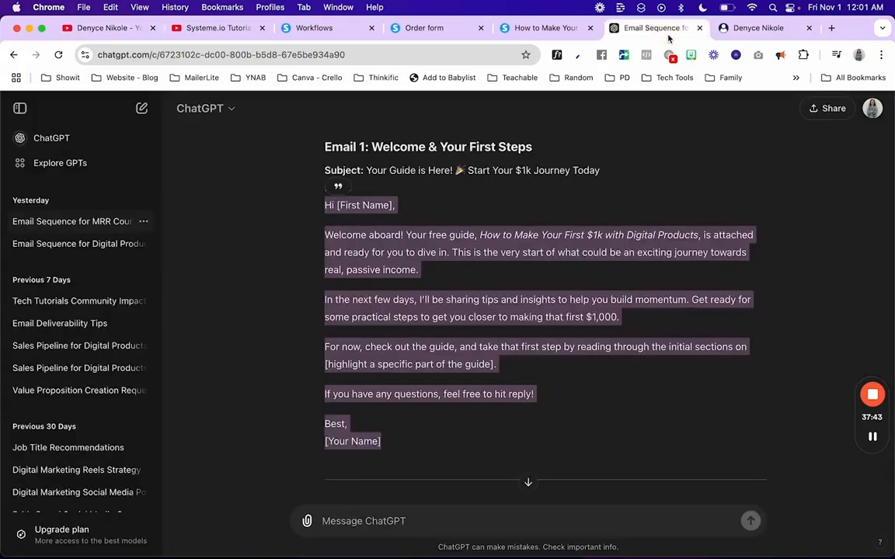
left_click(742, 28)
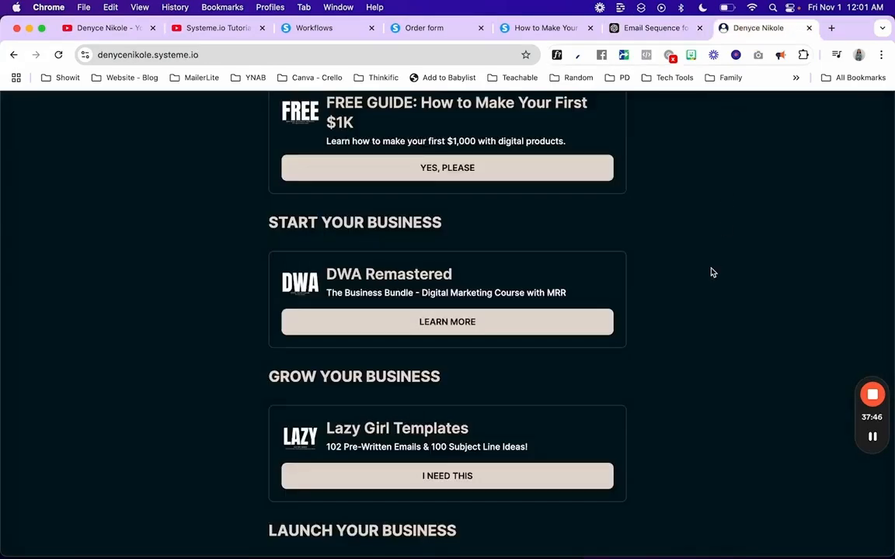
mouse_move(873, 396)
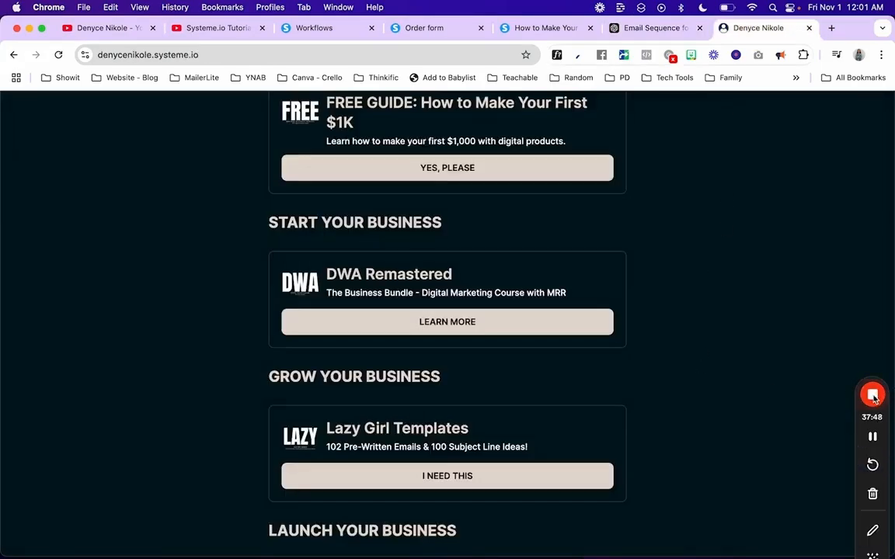